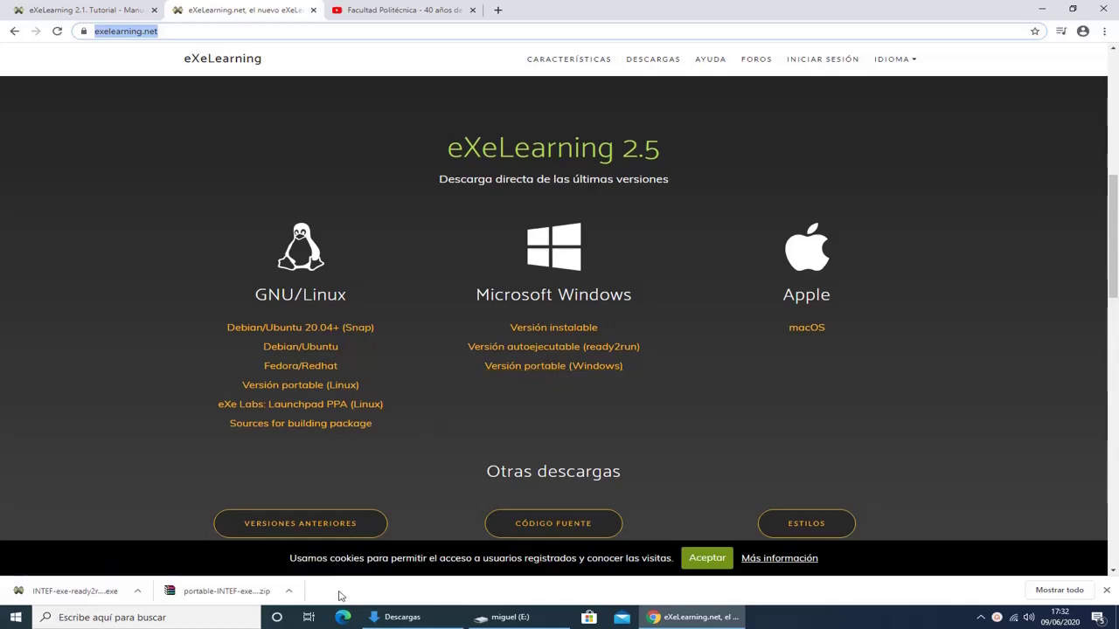
Show the downloaded portable-INTEF-exe-2.5-win.zip in its Descargas folder and bring up the E: drive window
{"action": "left_click", "coordinate": [288, 593]}
{"action": "left_click", "coordinate": [316, 551]}
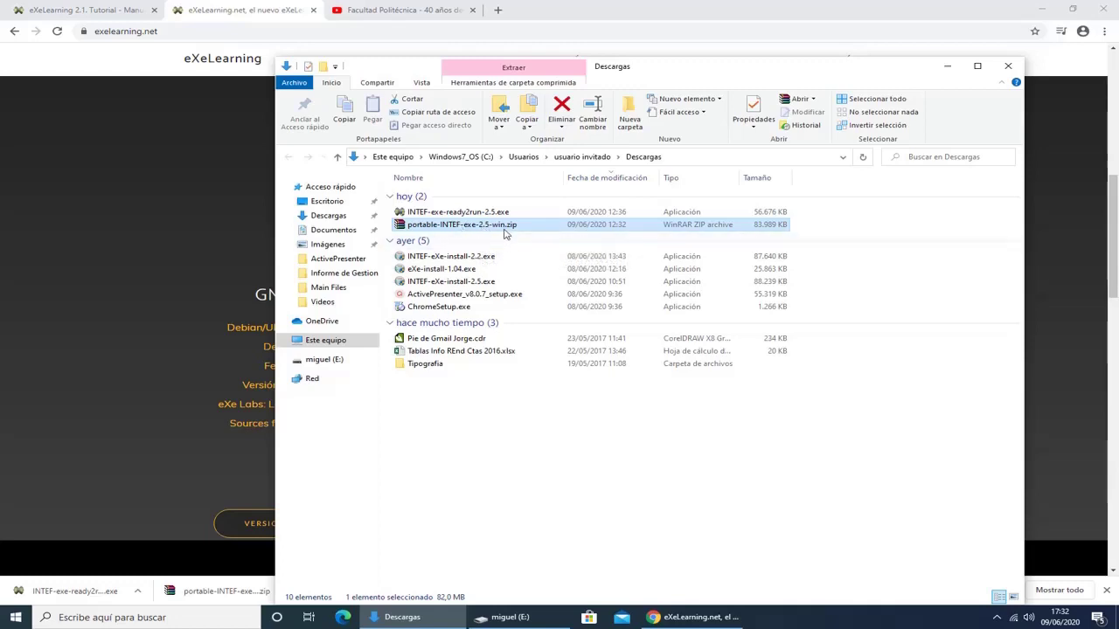
{"action": "left_click", "coordinate": [517, 622]}
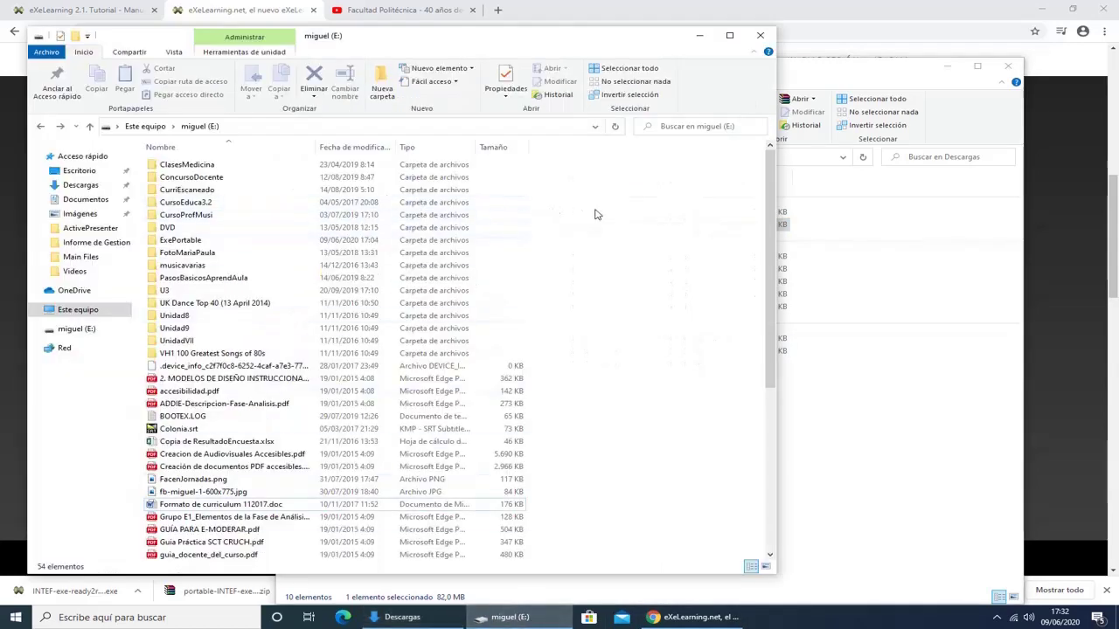
Create a new folder on the E: drive and try to name it ExePortable, declining to merge folders
{"action": "right_click", "coordinate": [620, 202]}
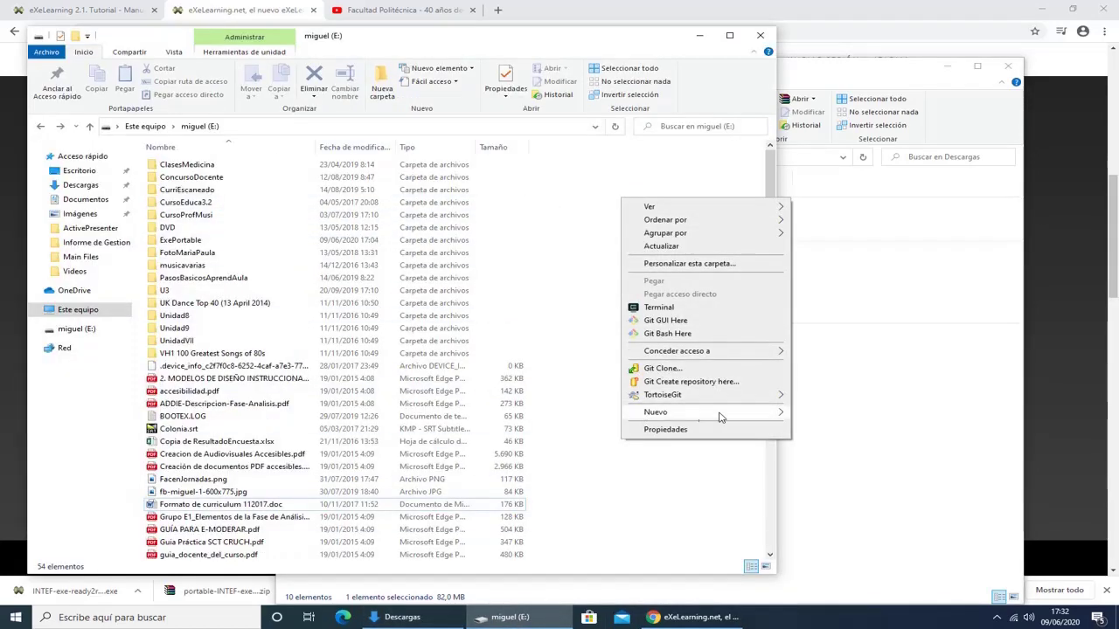
{"action": "mouse_move", "coordinate": [742, 418]}
{"action": "left_click", "coordinate": [823, 196]}
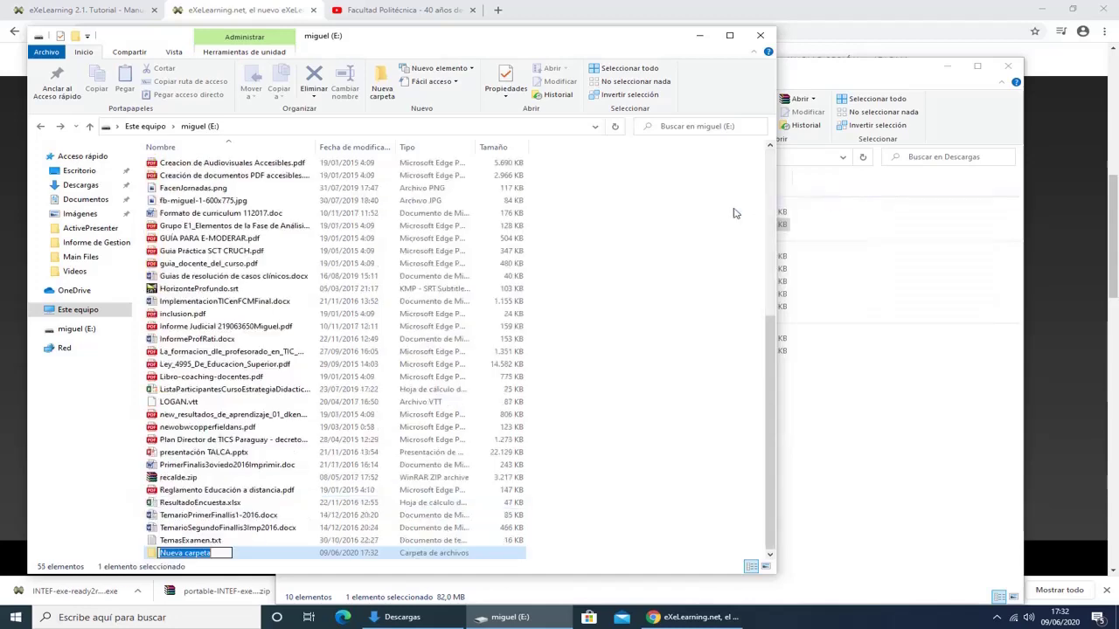
{"action": "type", "text": "E"}
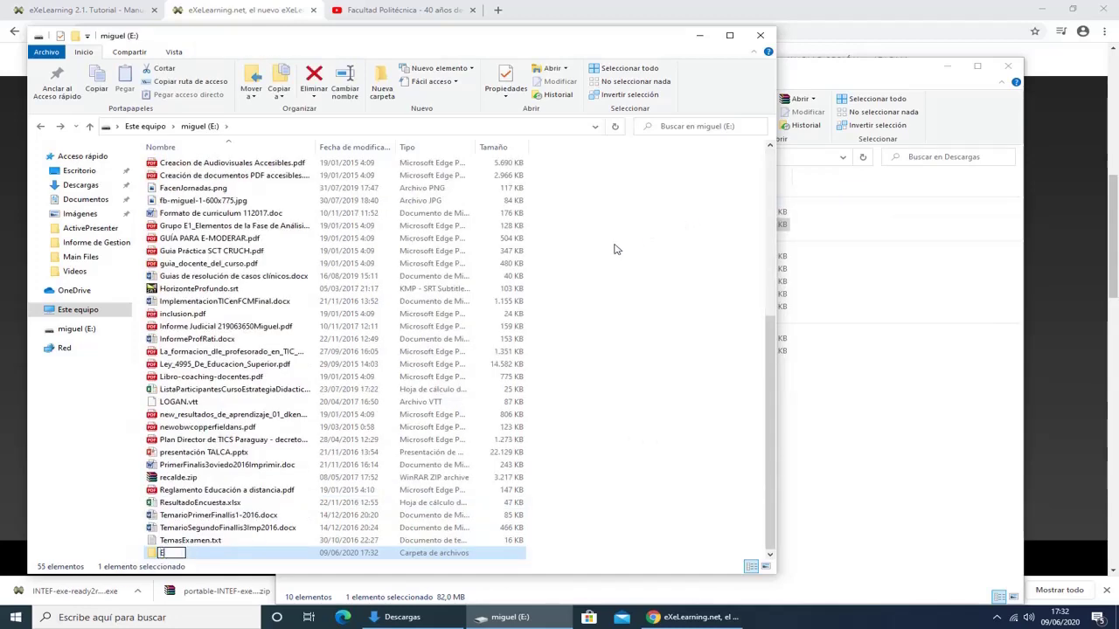
{"action": "type", "text": "xePortab"}
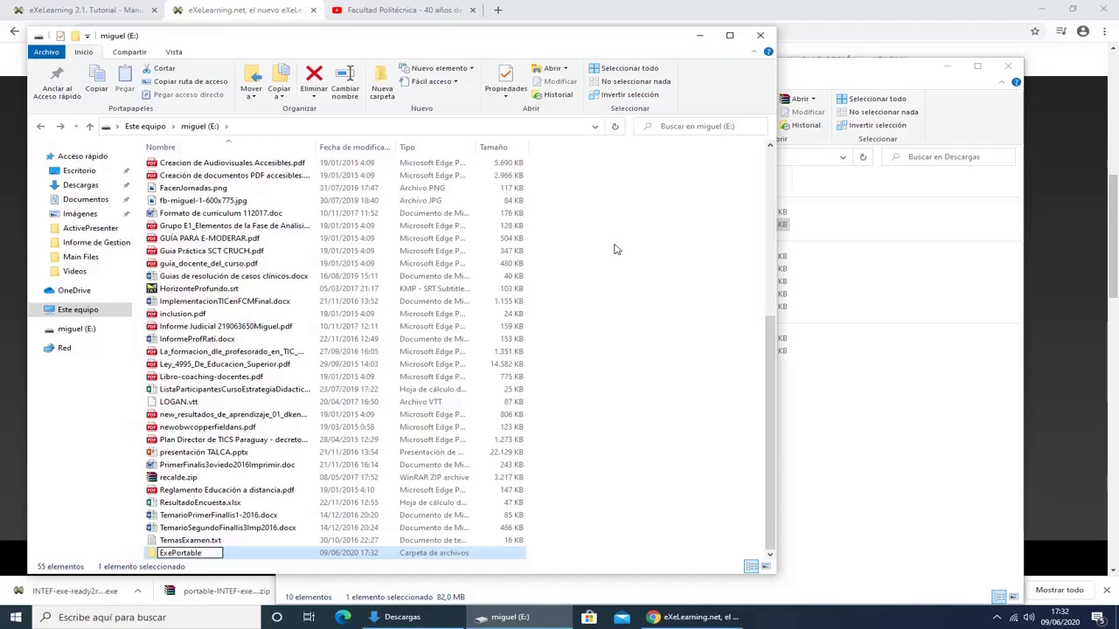
{"action": "type", "text": "le"}
{"action": "key", "text": "Return"}
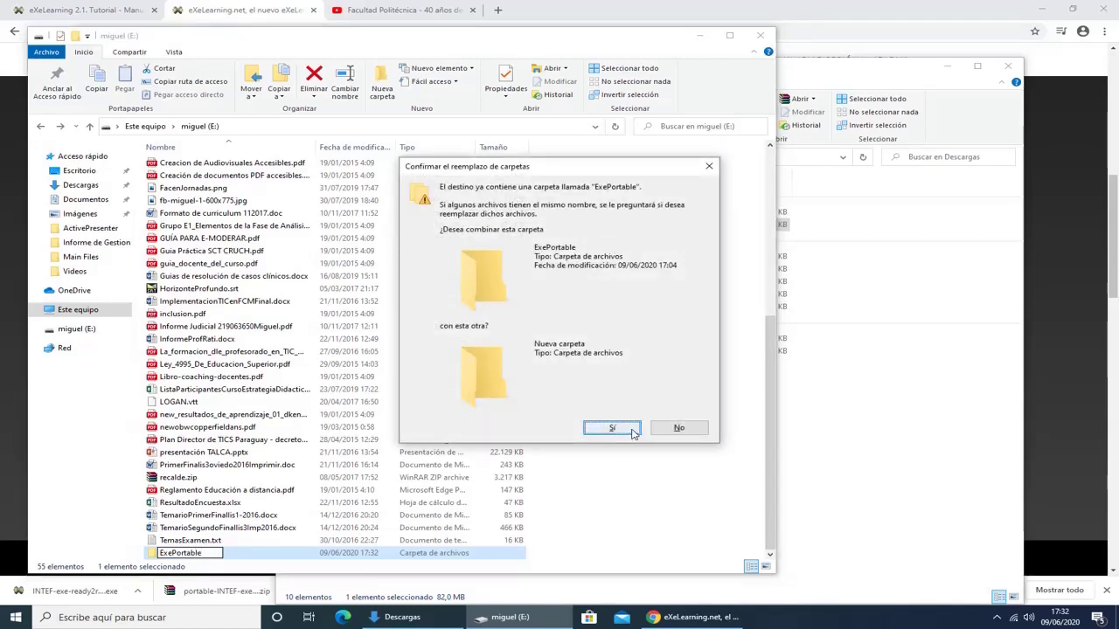
{"action": "left_click", "coordinate": [679, 428]}
Rename the new folder on the E: drive as portableExe
{"action": "right_click", "coordinate": [230, 560]}
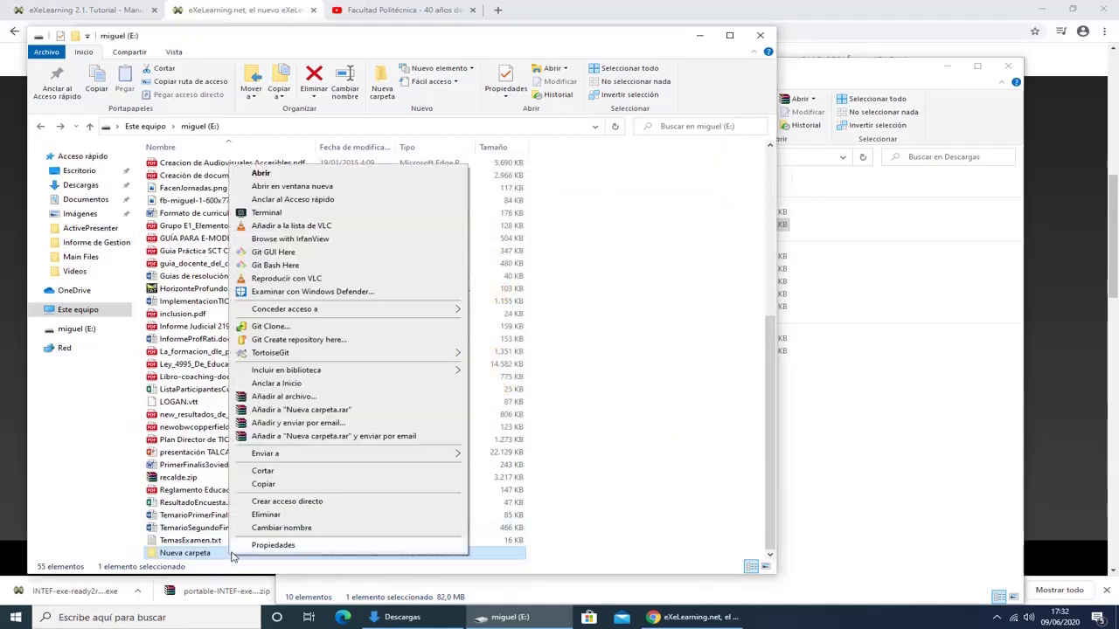
{"action": "left_click", "coordinate": [283, 528]}
{"action": "left_click", "coordinate": [215, 556]}
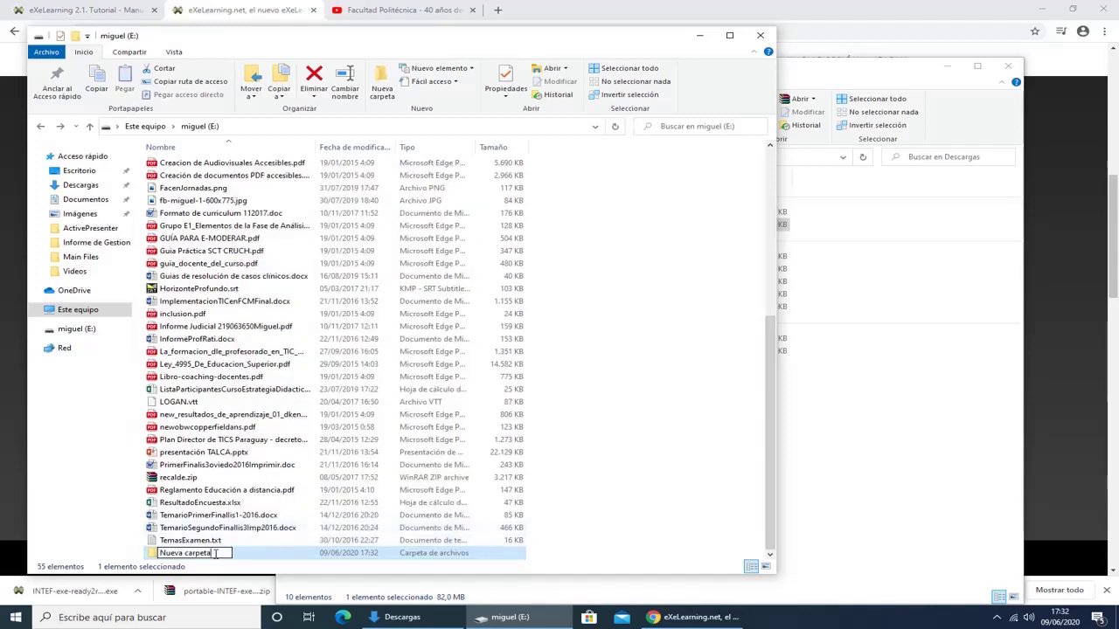
{"action": "key", "text": "BackSpace"}
{"action": "key", "text": "BackSpace"}
{"action": "key", "text": "BackSpace"}
{"action": "key", "text": "BackSpace"}
{"action": "key", "text": "BackSpace"}
{"action": "key", "text": "BackSpace"}
{"action": "key", "text": "BackSpace"}
{"action": "key", "text": "BackSpace"}
{"action": "key", "text": "BackSpace"}
{"action": "key", "text": "BackSpace"}
{"action": "key", "text": "BackSpace"}
{"action": "key", "text": "BackSpace"}
{"action": "key", "text": "BackSpace"}
{"action": "type", "text": "portableExe"}
{"action": "key", "text": "Return"}
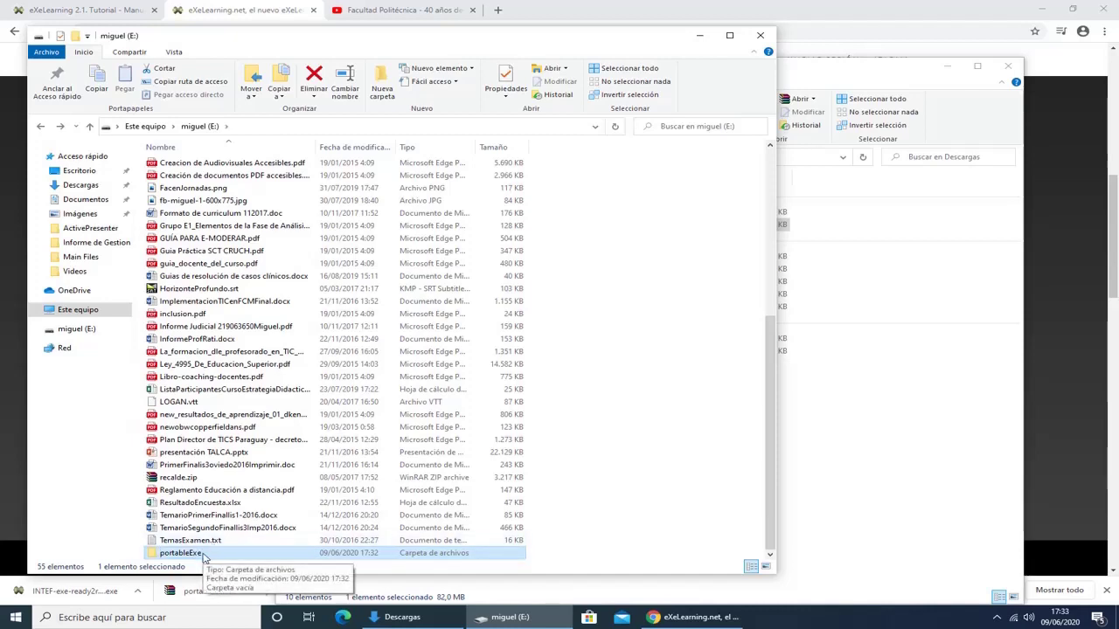
Copy portable-INTEF-exe-2.5-win.zip from Descargas into the portableExe folder on the E: drive
{"action": "double_click", "coordinate": [180, 554]}
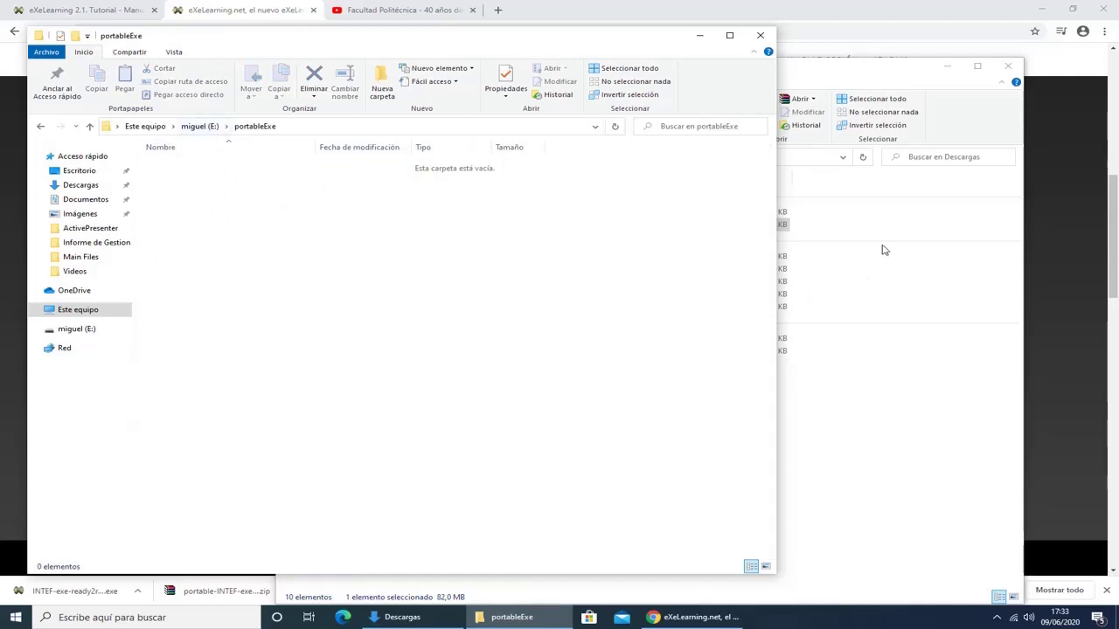
{"action": "left_click", "coordinate": [892, 75]}
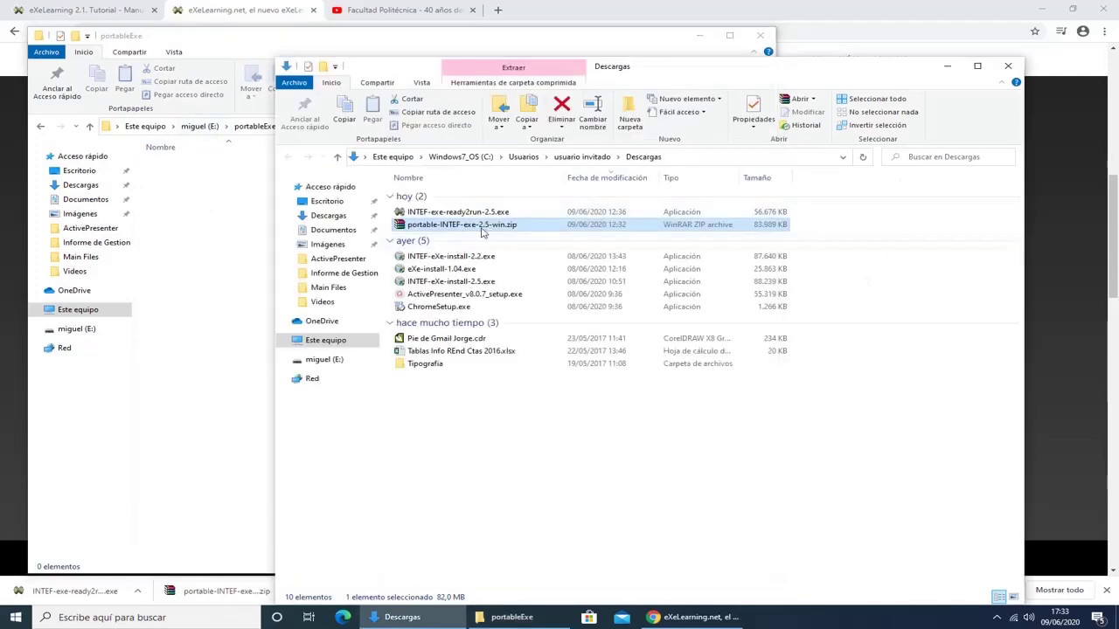
{"action": "left_click_drag", "start_coordinate": [486, 226], "coordinate": [222, 253]}
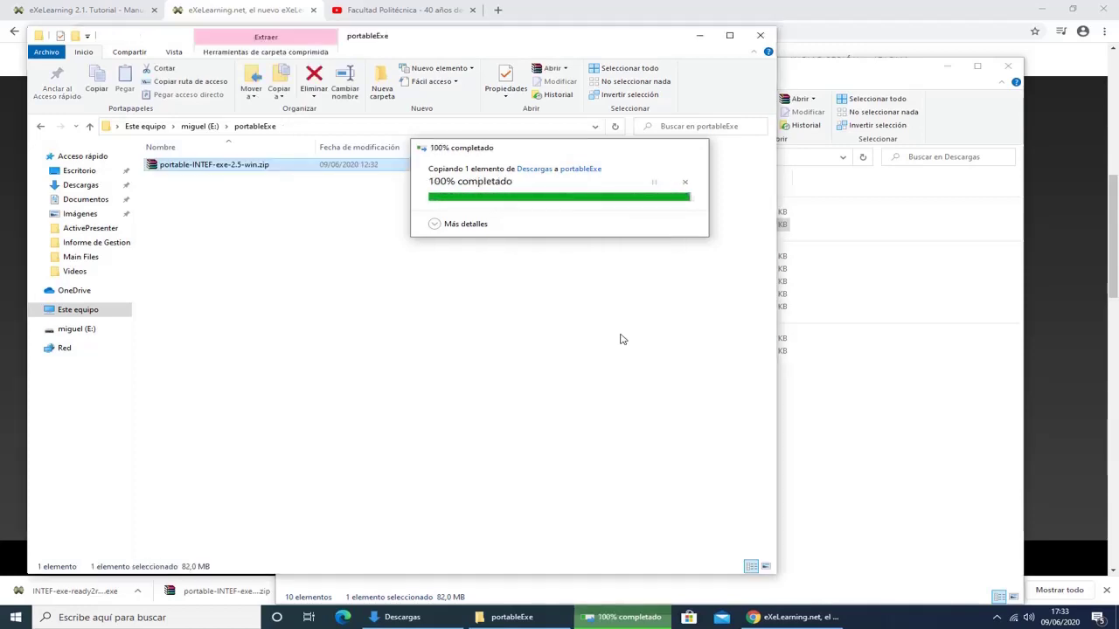
Start extracting portable-INTEF-exe-2.5-win.zip directly into the portableExe folder and cancel the extraction partway
{"action": "right_click", "coordinate": [262, 167]}
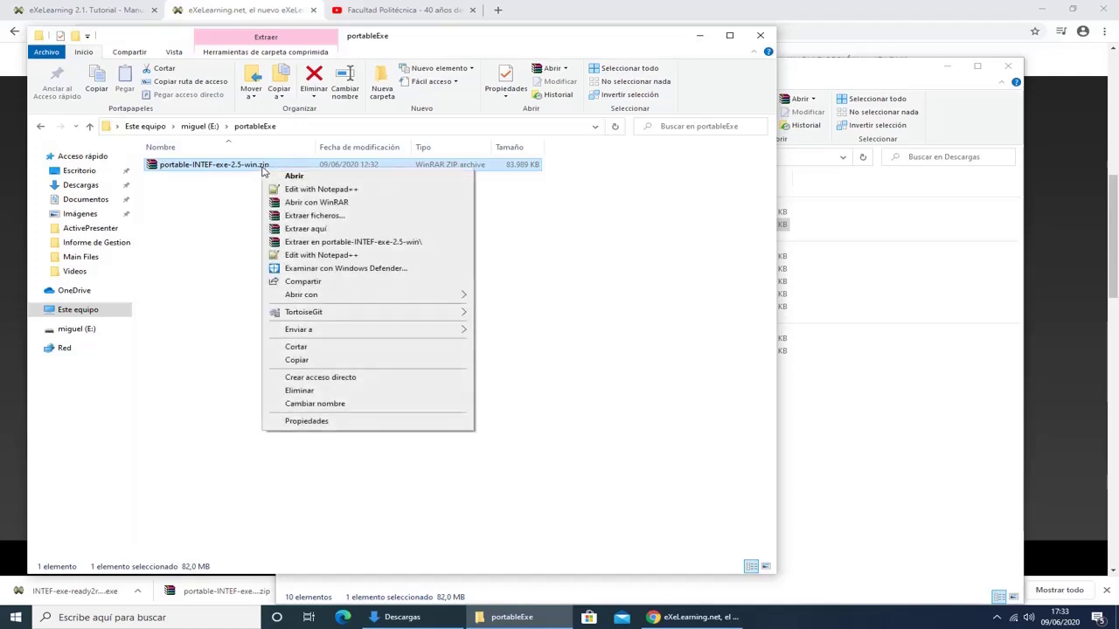
{"action": "left_click", "coordinate": [325, 229]}
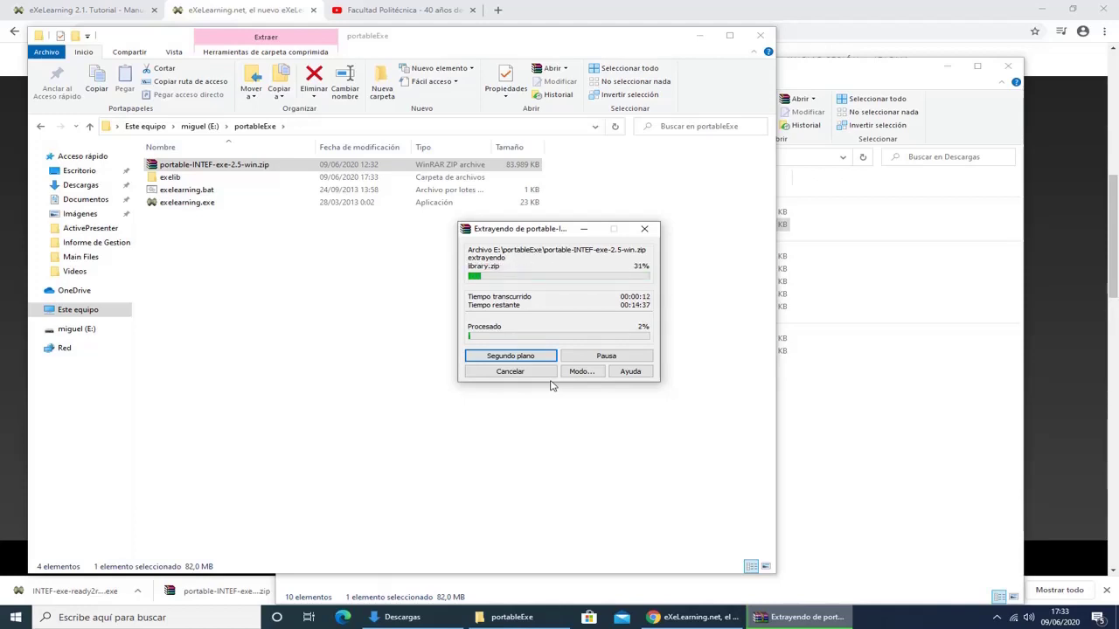
{"action": "left_click", "coordinate": [524, 375]}
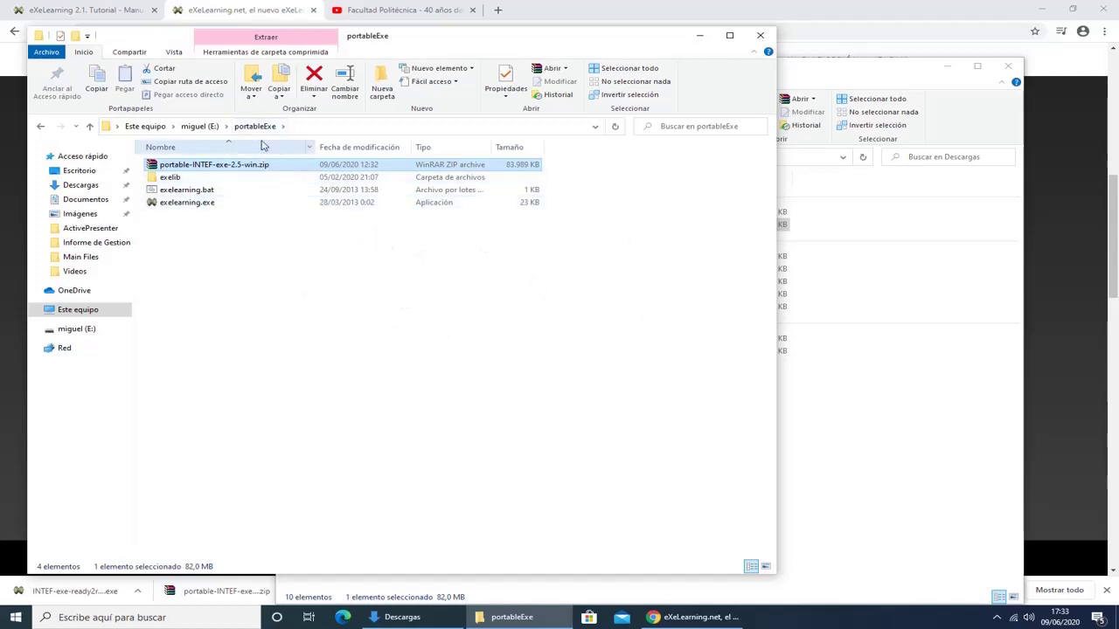
Return to the root of the E: drive and open the existing ExePortable folder
{"action": "left_click", "coordinate": [193, 126]}
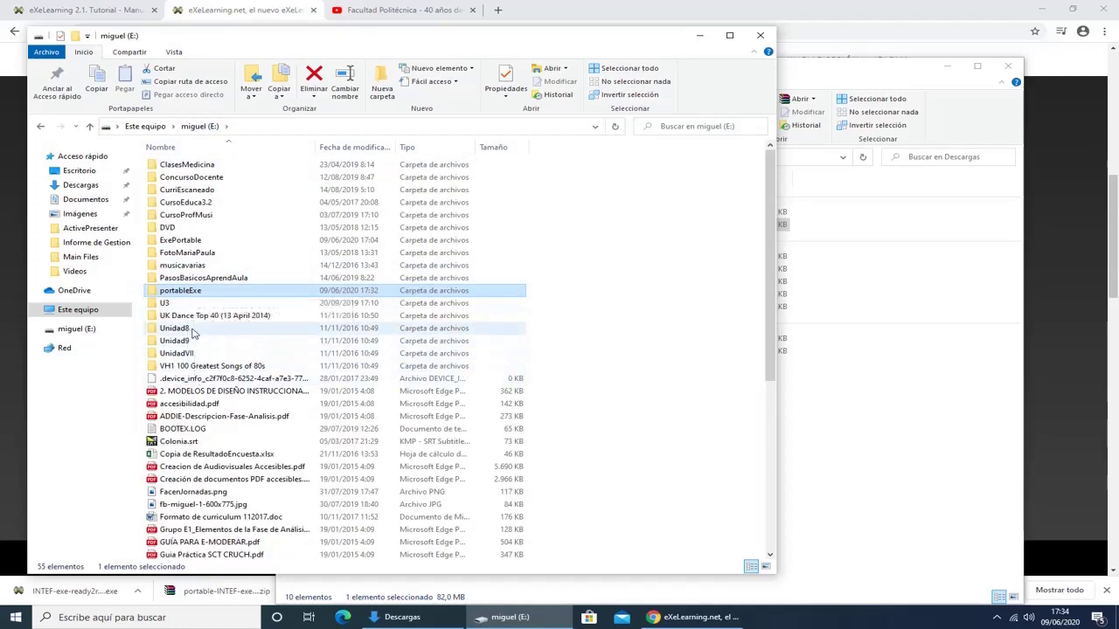
{"action": "left_click", "coordinate": [187, 243]}
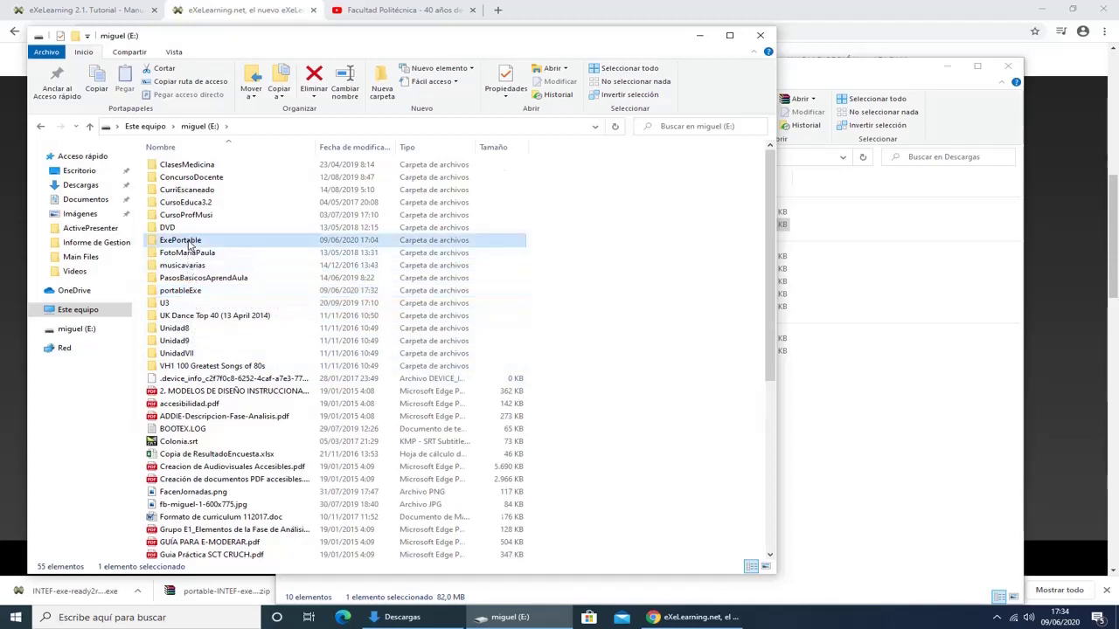
{"action": "double_click", "coordinate": [189, 244]}
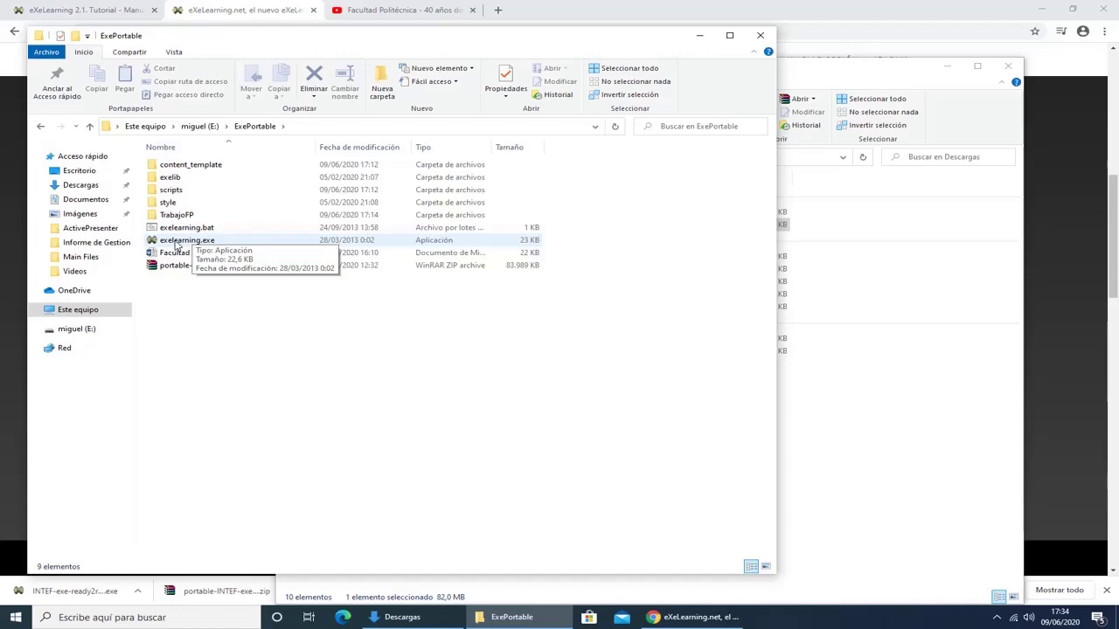
Minimize all open windows and open Este equipo from the desktop to view the available drives
{"action": "left_click", "coordinate": [1042, 9]}
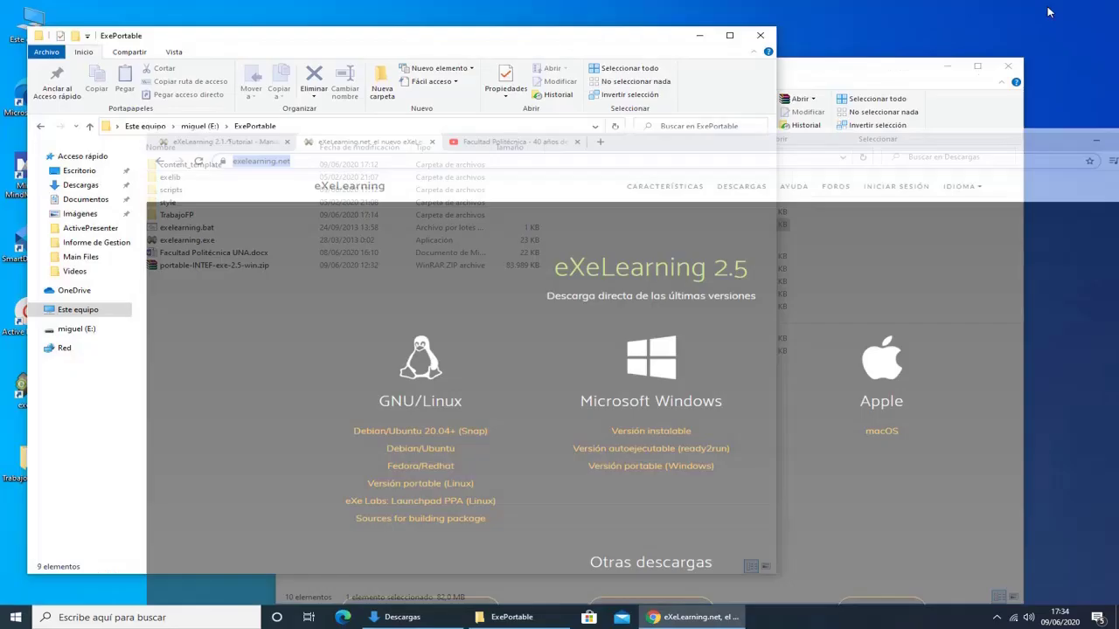
{"action": "left_click", "coordinate": [951, 67]}
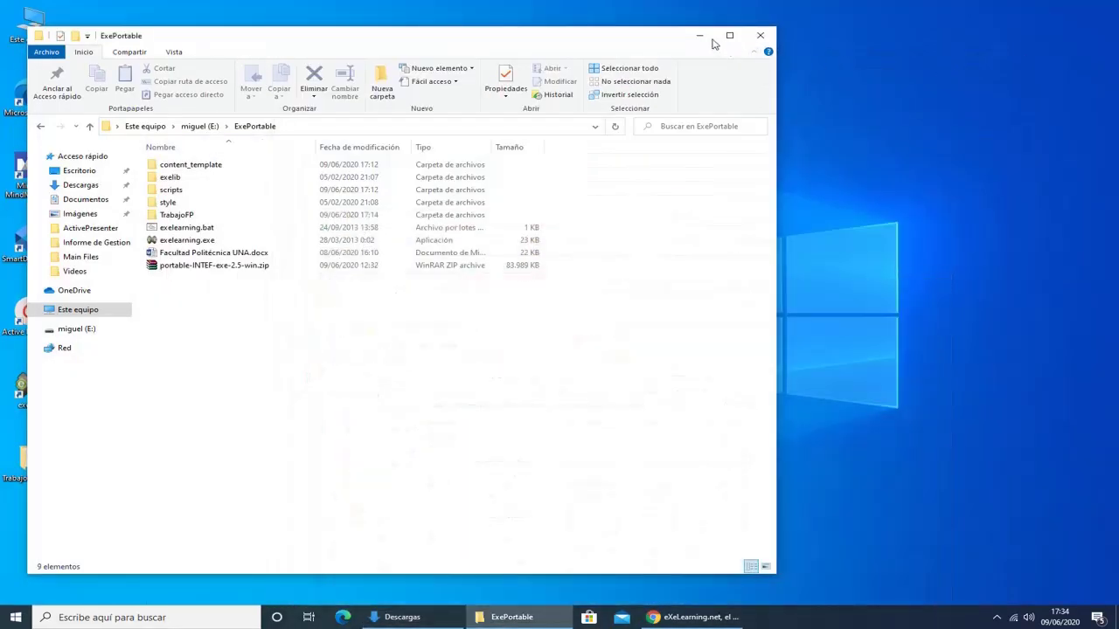
{"action": "left_click", "coordinate": [701, 37]}
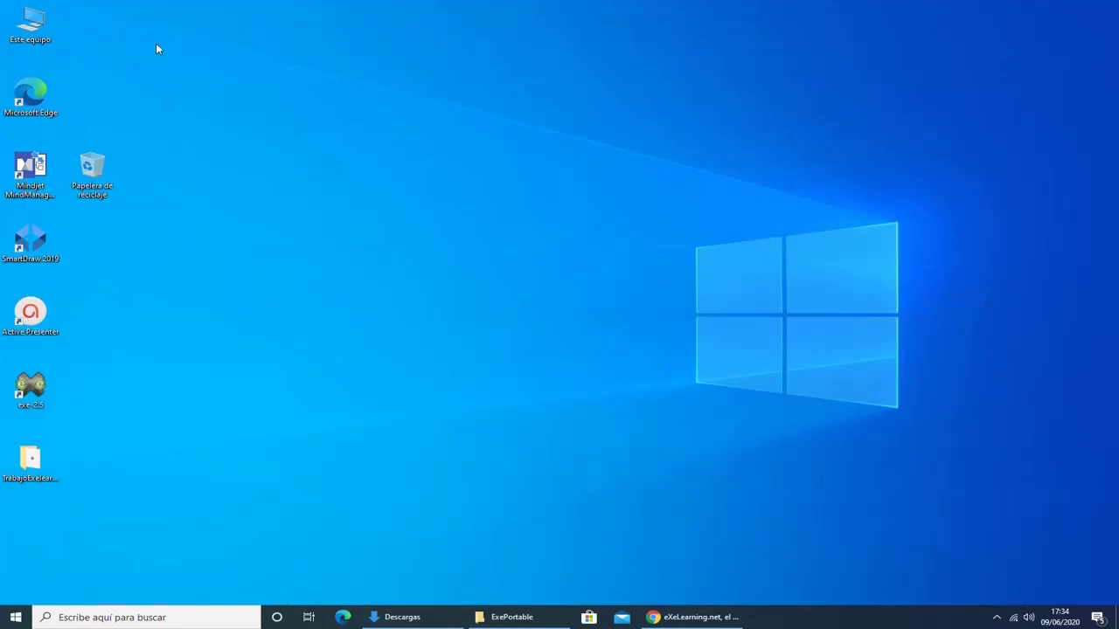
{"action": "double_click", "coordinate": [41, 24]}
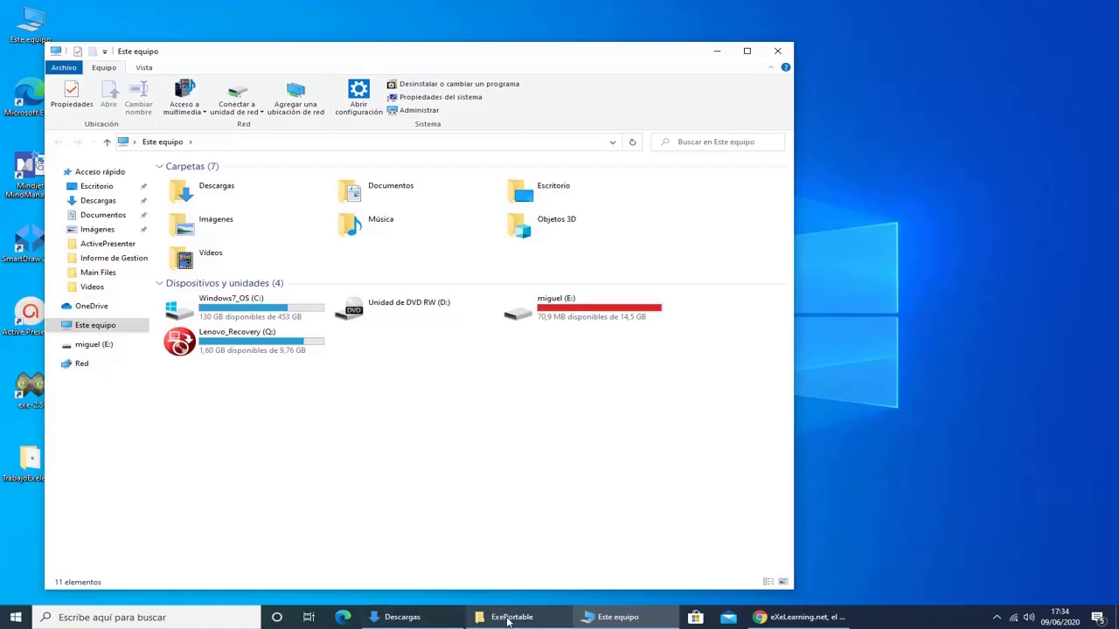
Bring back the ExePortable folder window and launch exelearning.exe from it
{"action": "mouse_move", "coordinate": [506, 624]}
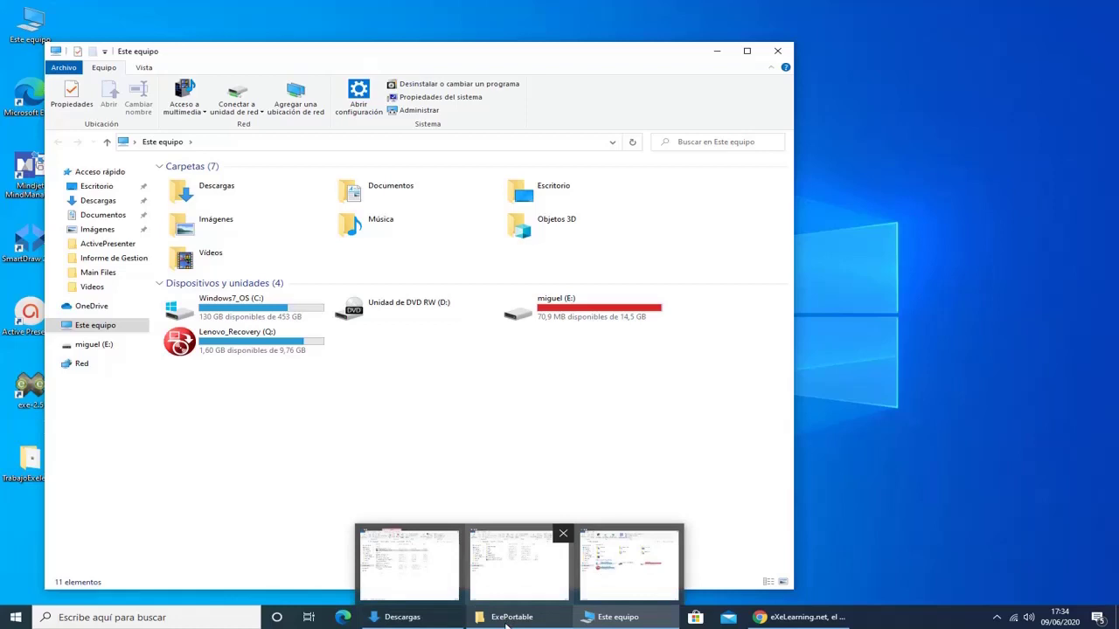
{"action": "left_click", "coordinate": [506, 624]}
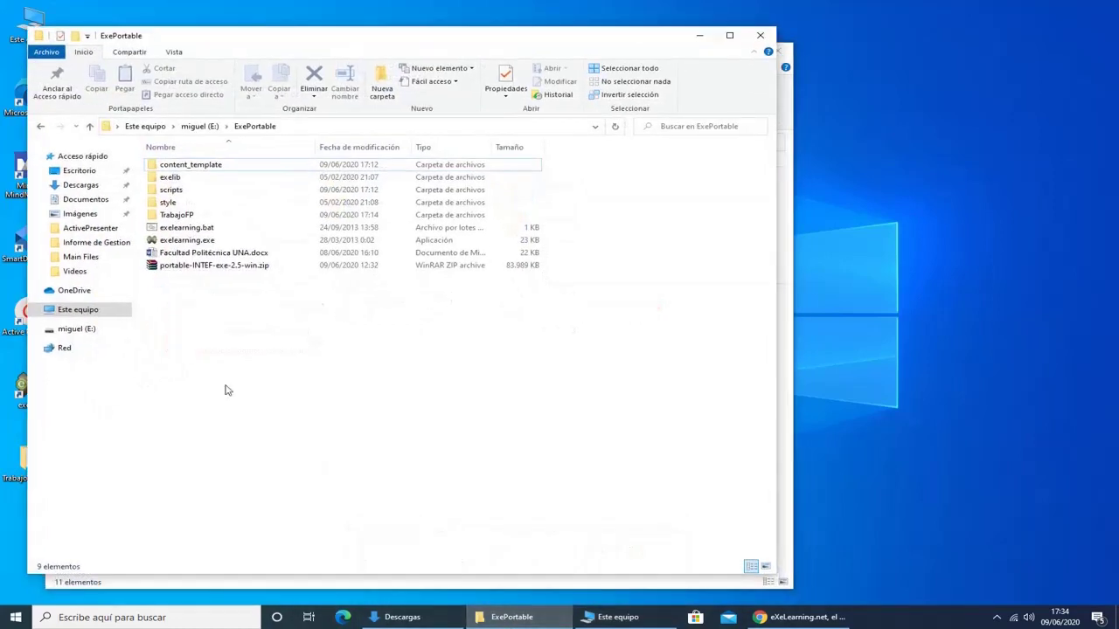
{"action": "left_click", "coordinate": [189, 243]}
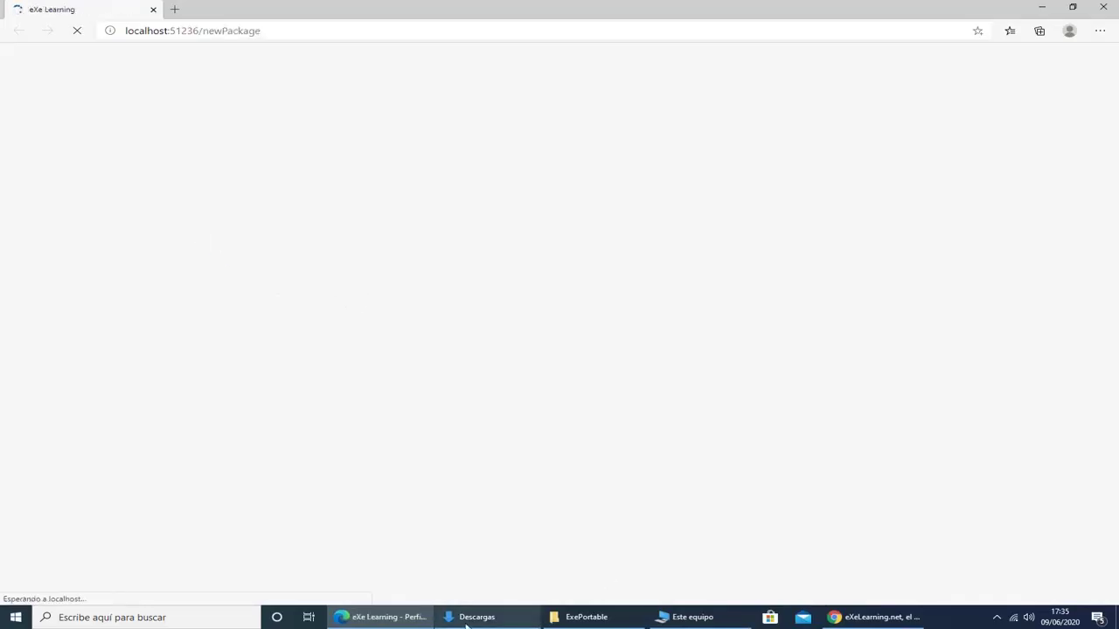
{"action": "mouse_move", "coordinate": [386, 625]}
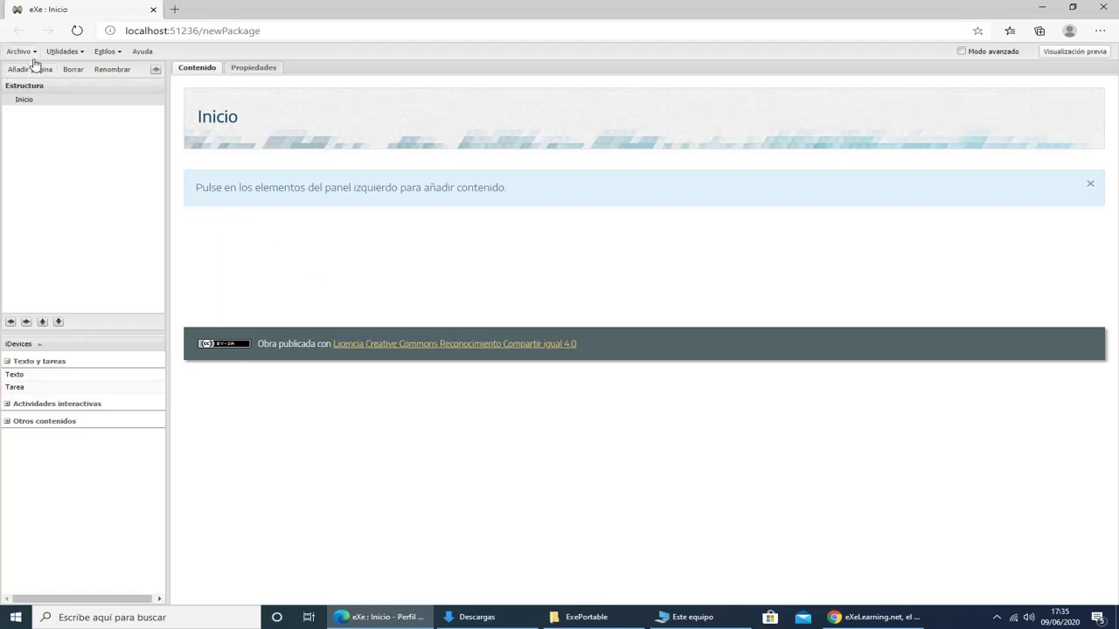
Rename the Inicio node in the project structure as FPUNA
{"action": "left_click", "coordinate": [24, 106]}
{"action": "left_click", "coordinate": [112, 72]}
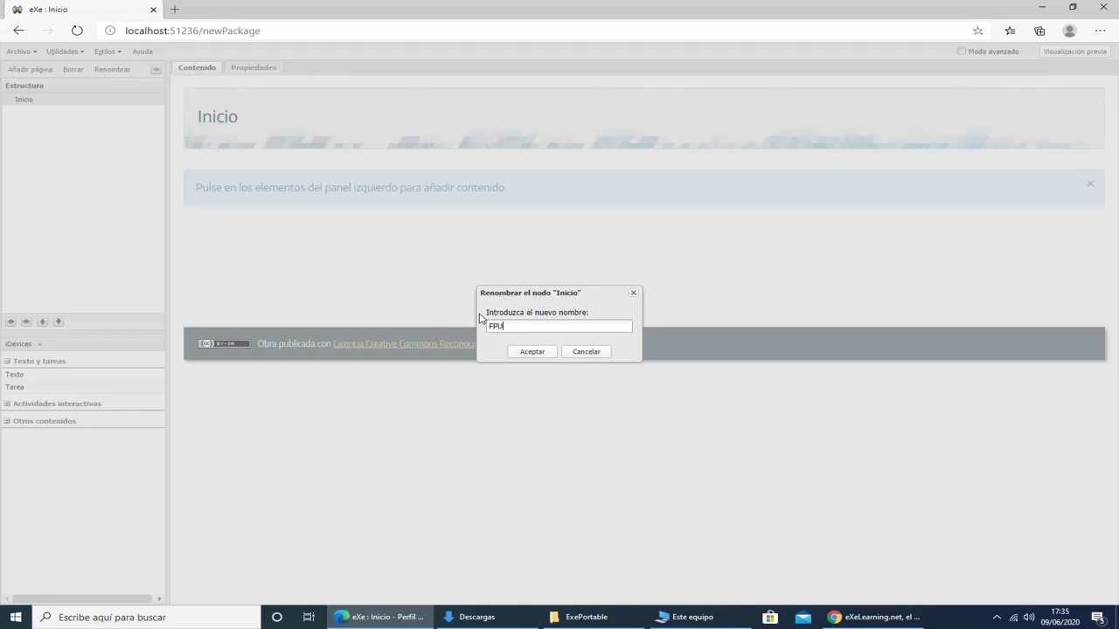
{"action": "left_click", "coordinate": [533, 353]}
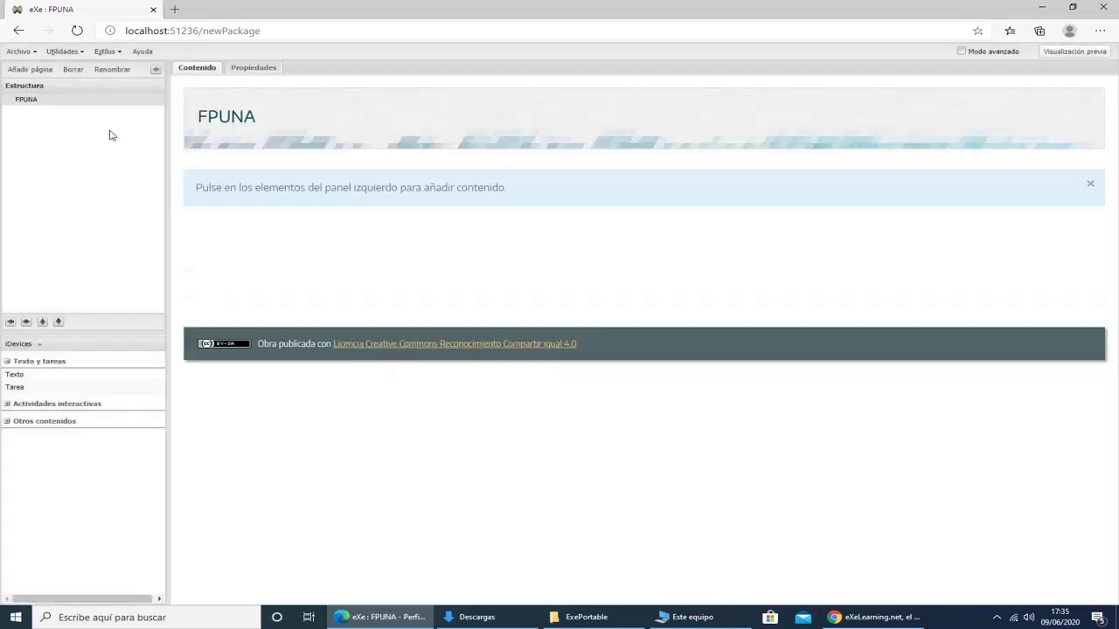
Start saving the project as a new file in E:\ExePortable\TrabajoFP, and check that folder's contents in File Explorer
{"action": "left_click", "coordinate": [34, 53]}
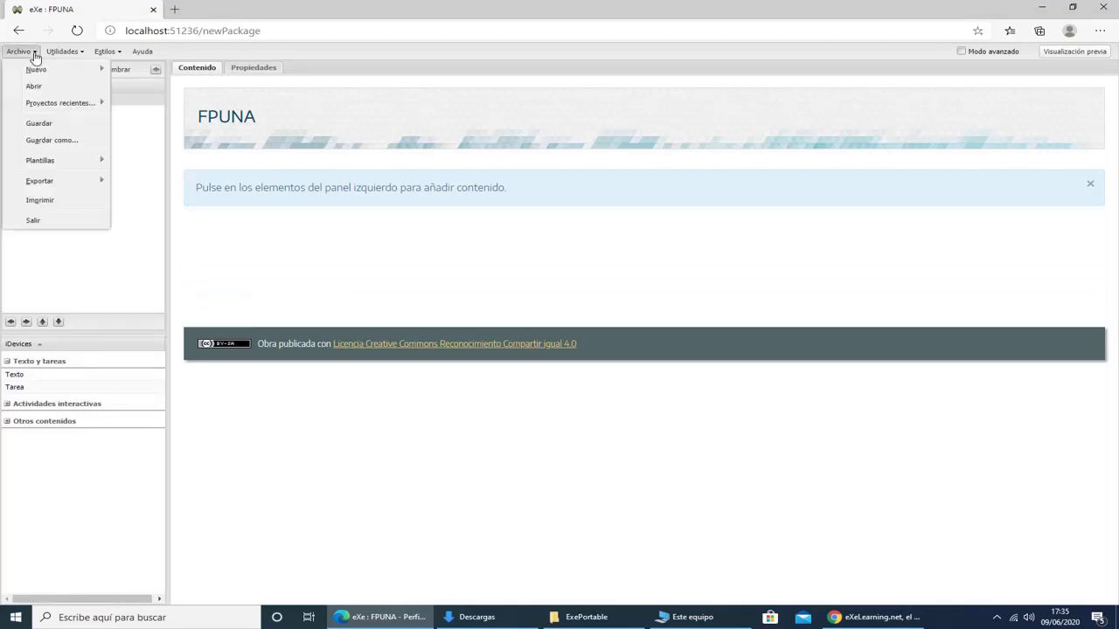
{"action": "left_click", "coordinate": [42, 141]}
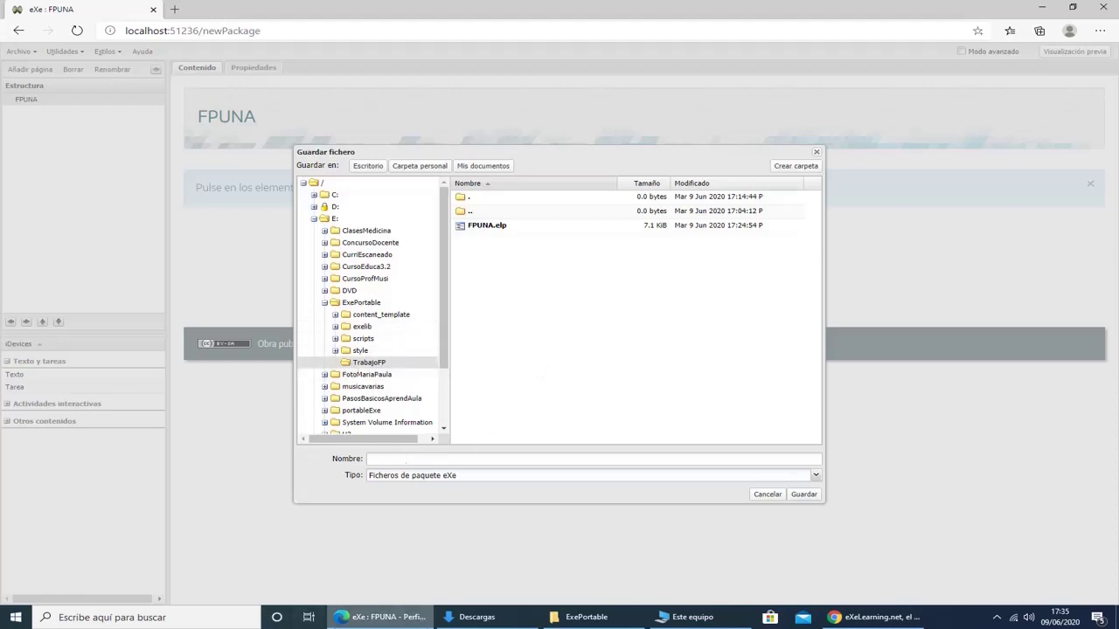
{"action": "left_click", "coordinate": [584, 617]}
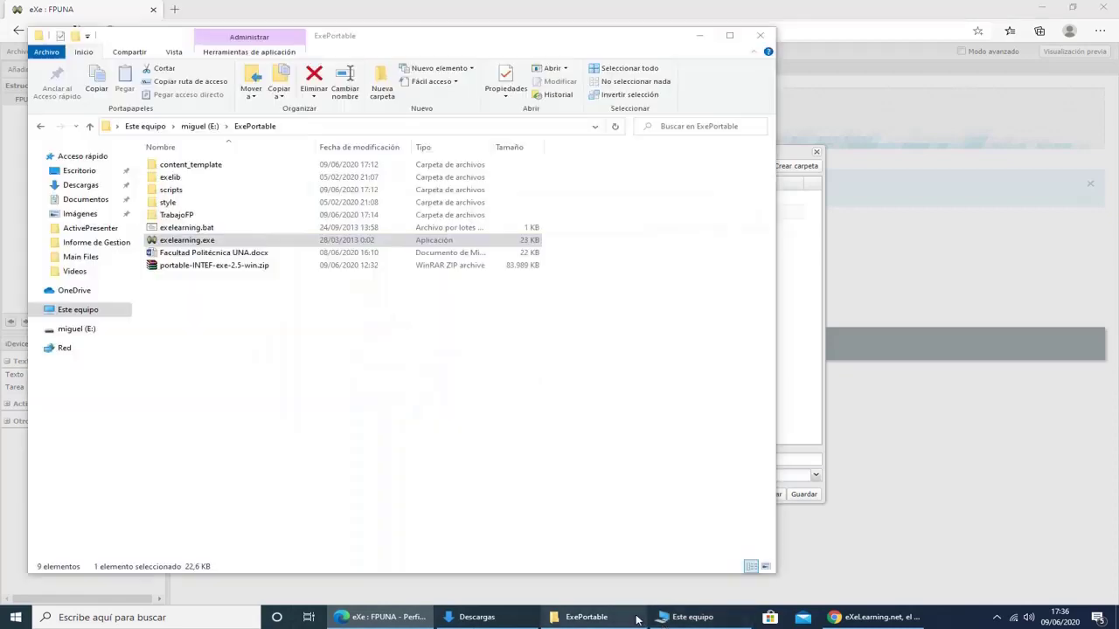
{"action": "double_click", "coordinate": [179, 215]}
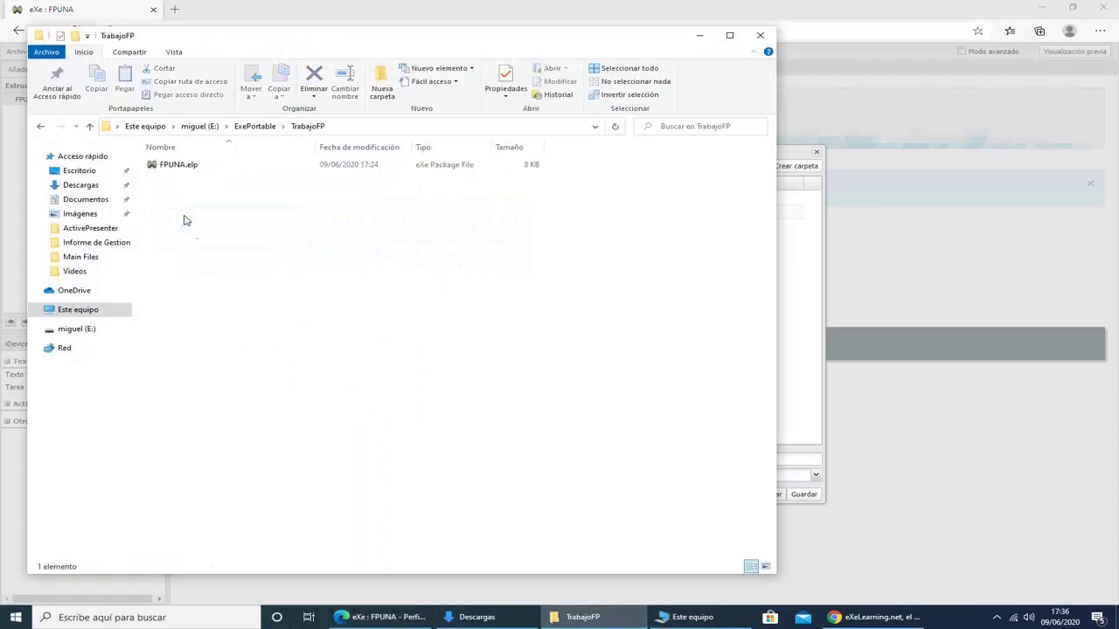
{"action": "left_click", "coordinate": [701, 37]}
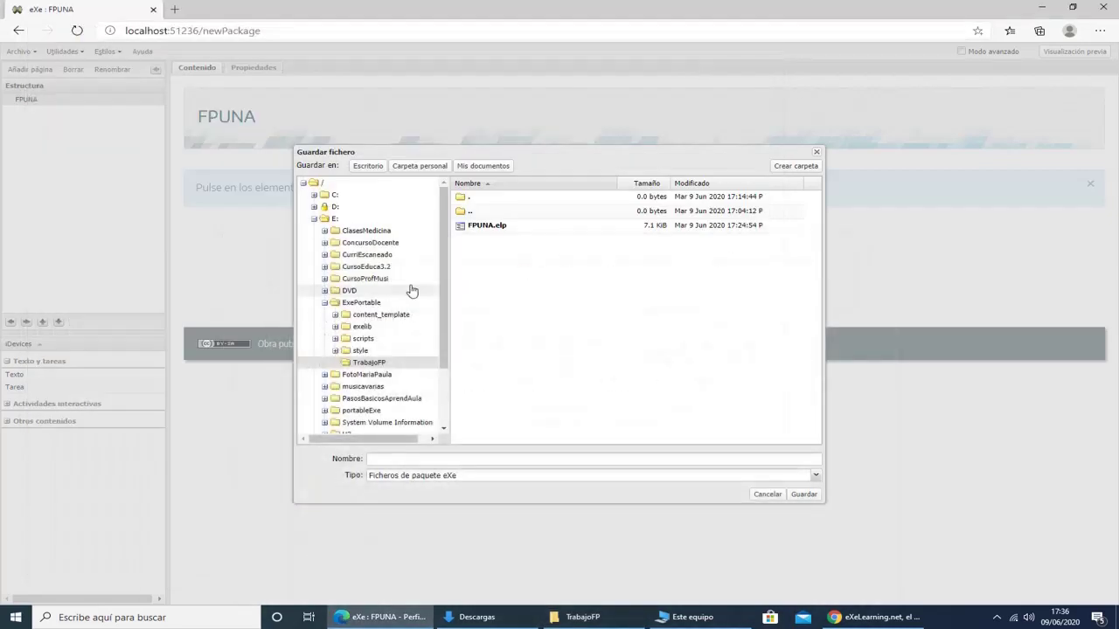
Save the project in the TrabajoFP folder under the name FacultadPolitecnica and dismiss the save message
{"action": "left_click", "coordinate": [432, 459]}
{"action": "type", "text": "Fac"}
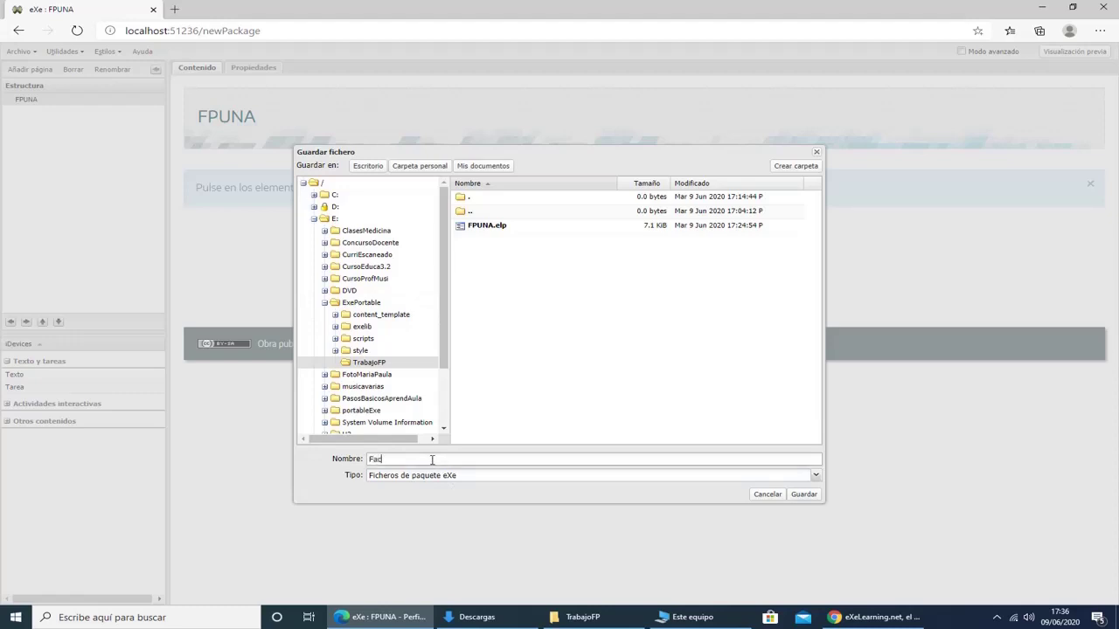
{"action": "type", "text": "ultadPolitecnica"}
{"action": "left_click", "coordinate": [802, 495]}
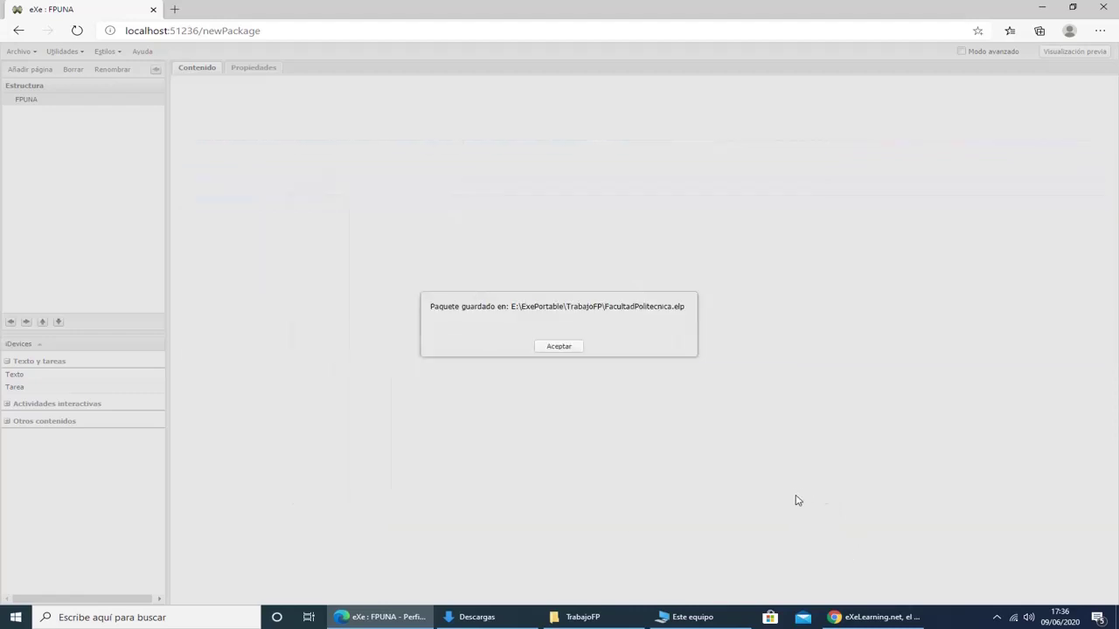
{"action": "left_click", "coordinate": [559, 346]}
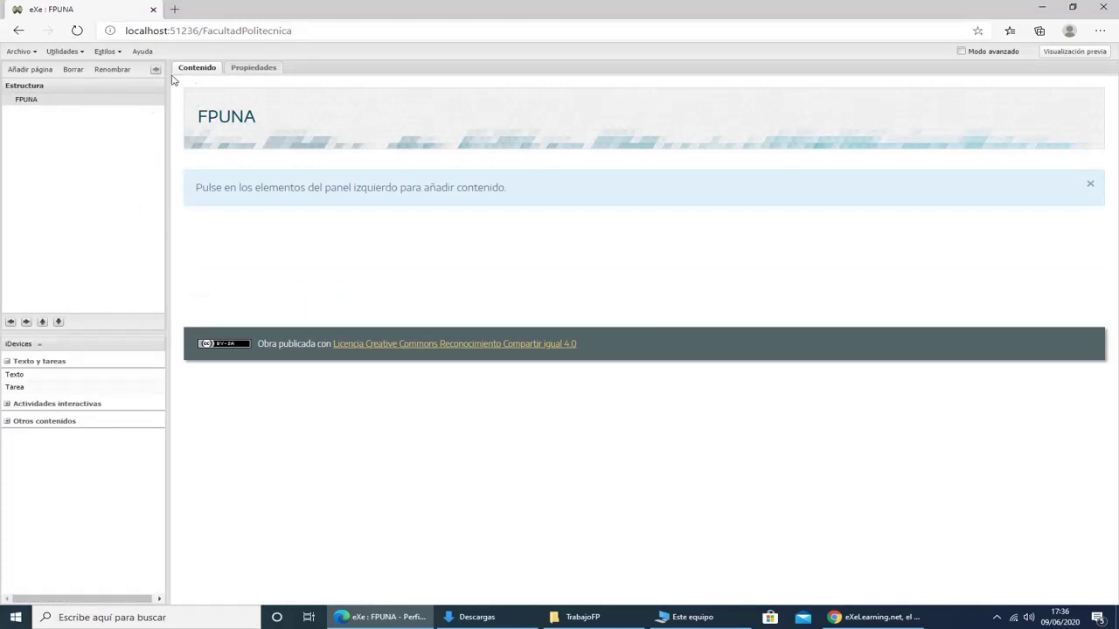
Switch to Chrome and copy the embed code of the YouTube video "Facultad Politécnica - 40 años de historia"
{"action": "left_click", "coordinate": [874, 617]}
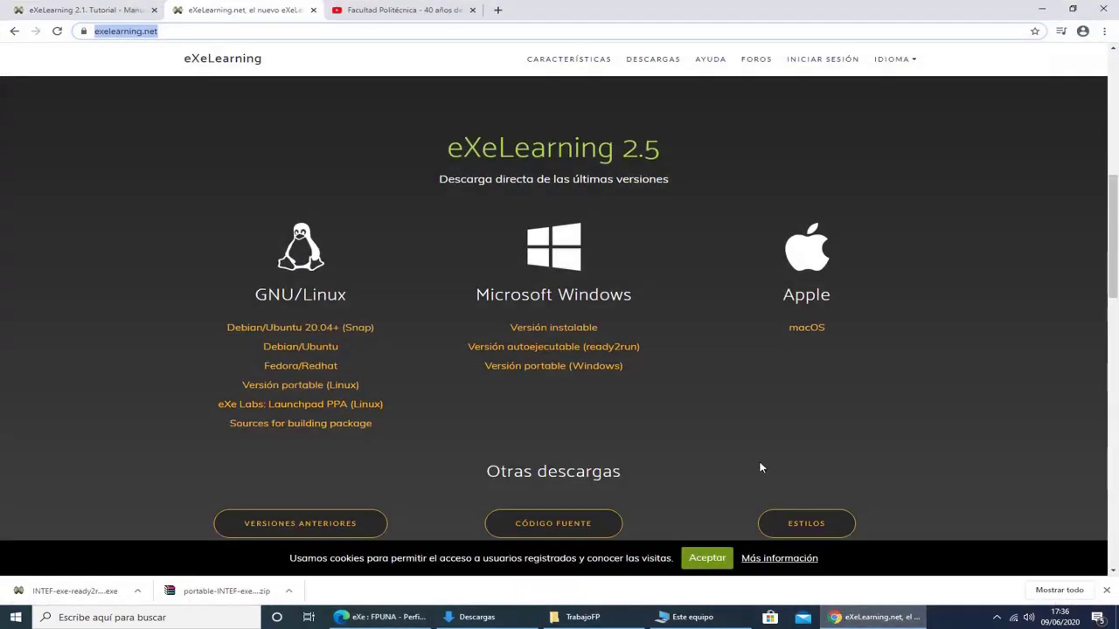
{"action": "left_click", "coordinate": [415, 13]}
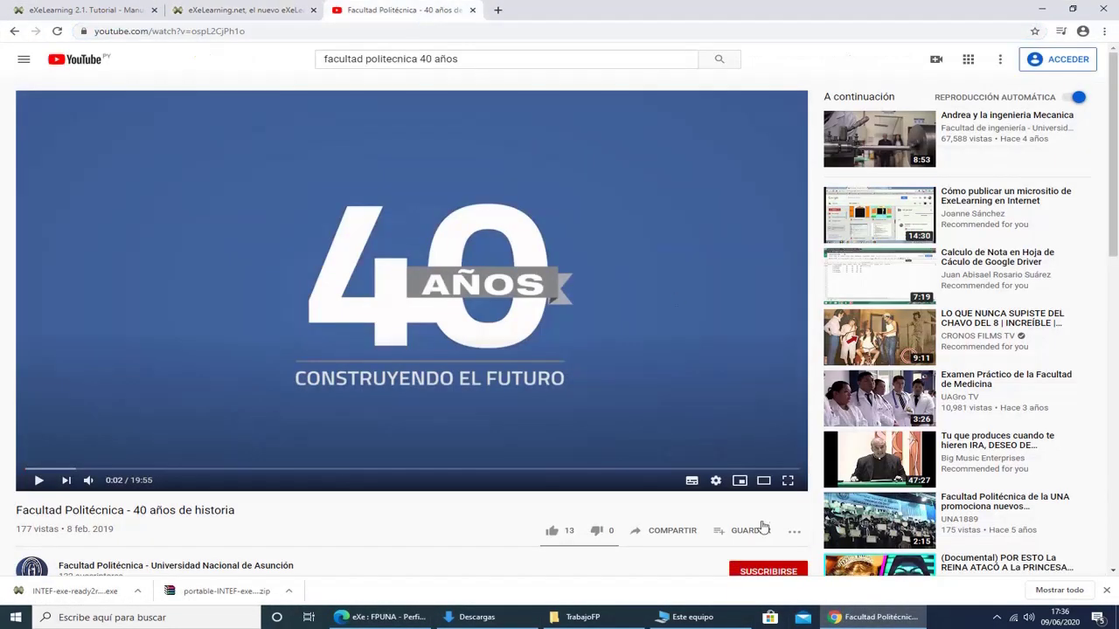
{"action": "left_click", "coordinate": [670, 533]}
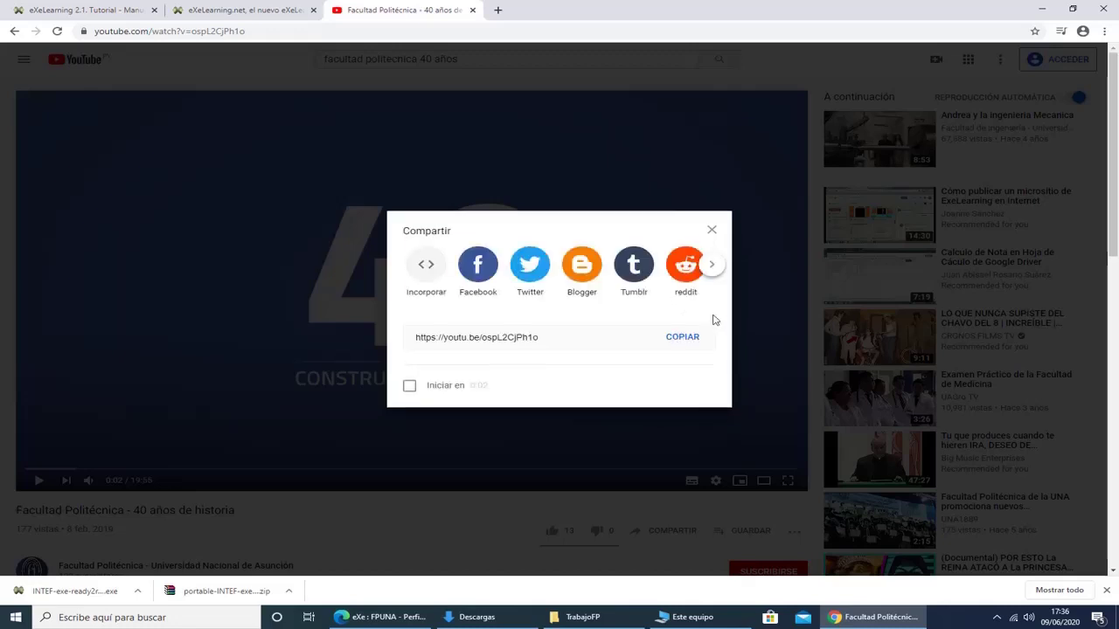
{"action": "left_click", "coordinate": [426, 266]}
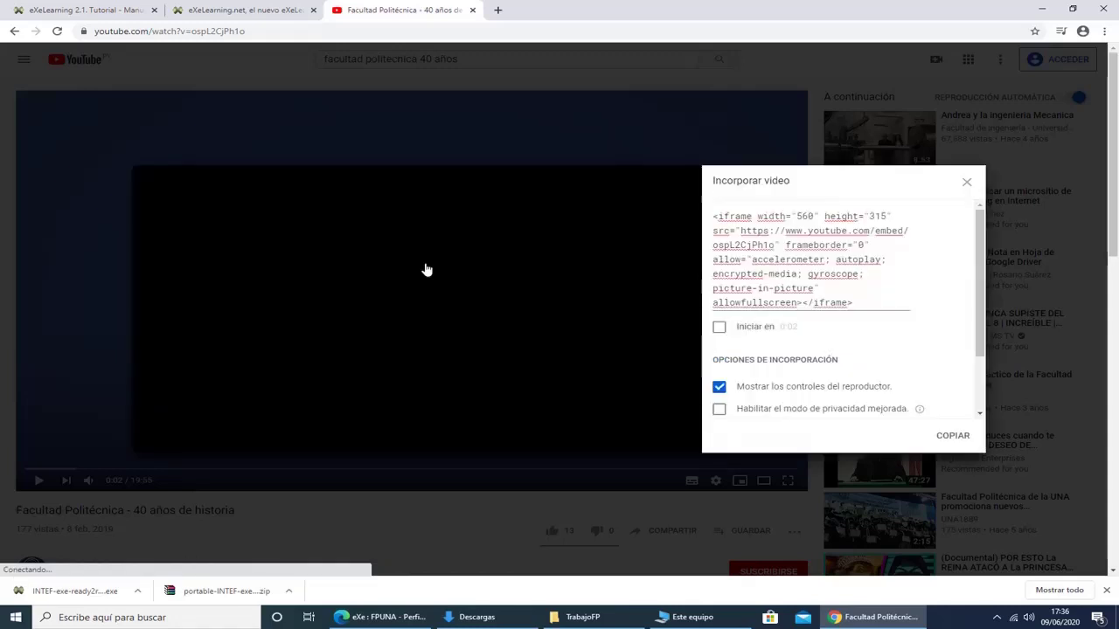
{"action": "left_click", "coordinate": [953, 435]}
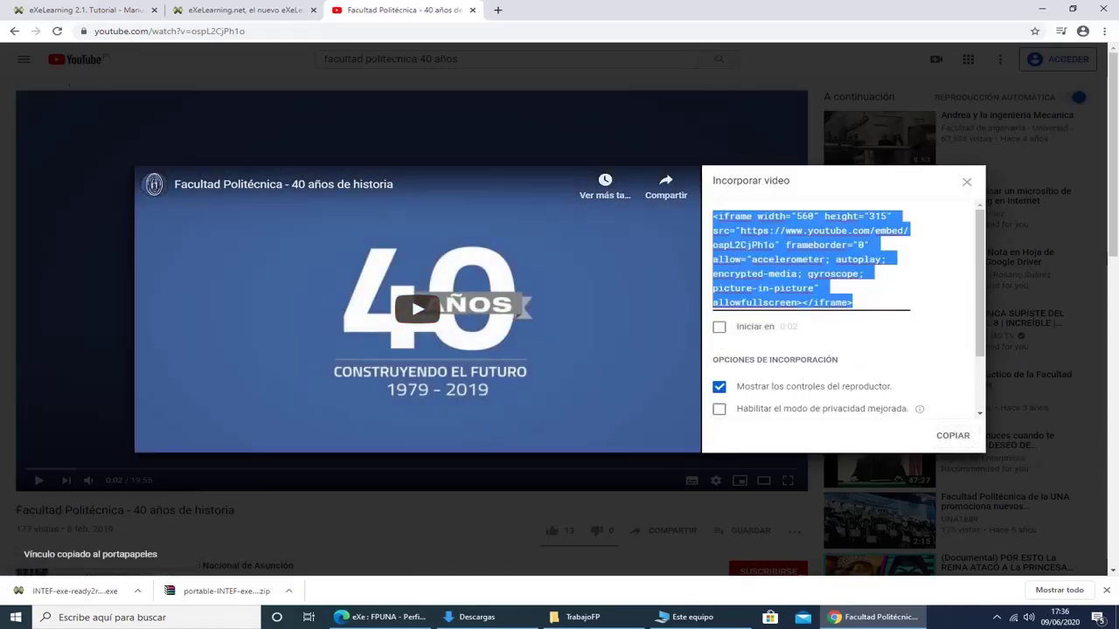
Back in eXeLearning, add a Texto iDevice to the FPUNA page with the title "Video Institucional" and the text "Video FPUNA"
{"action": "left_click", "coordinate": [375, 615]}
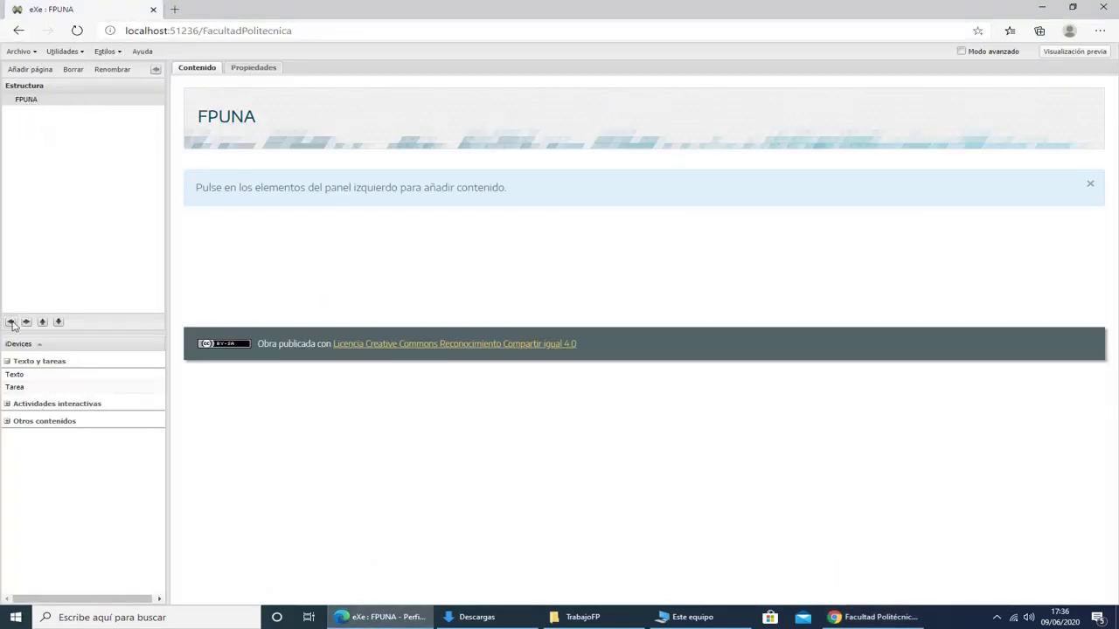
{"action": "left_click", "coordinate": [15, 374]}
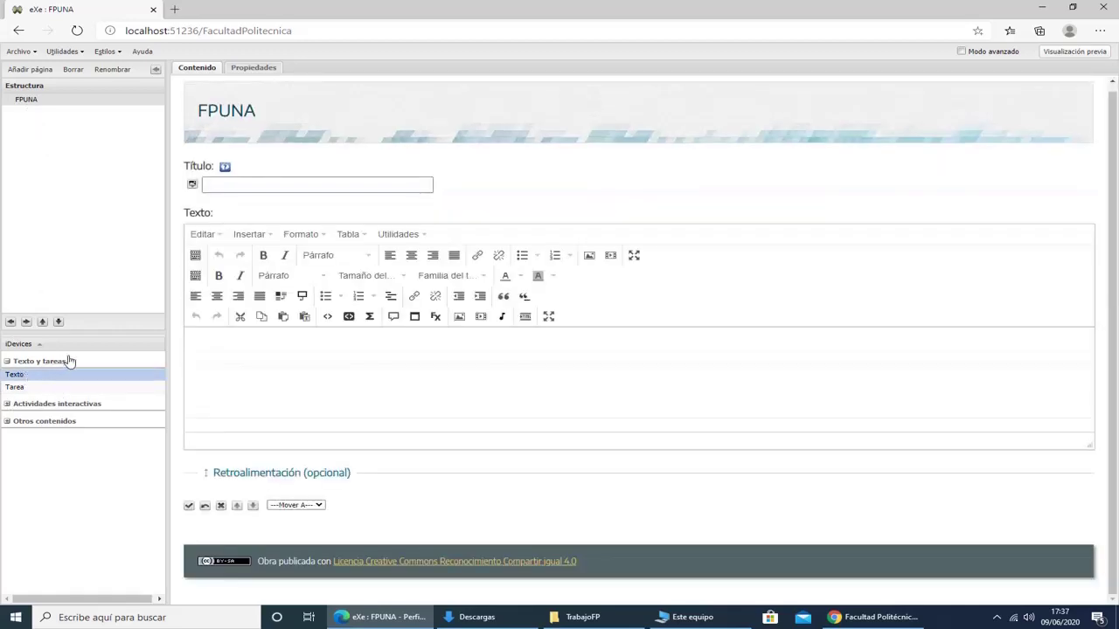
{"action": "left_click", "coordinate": [233, 191]}
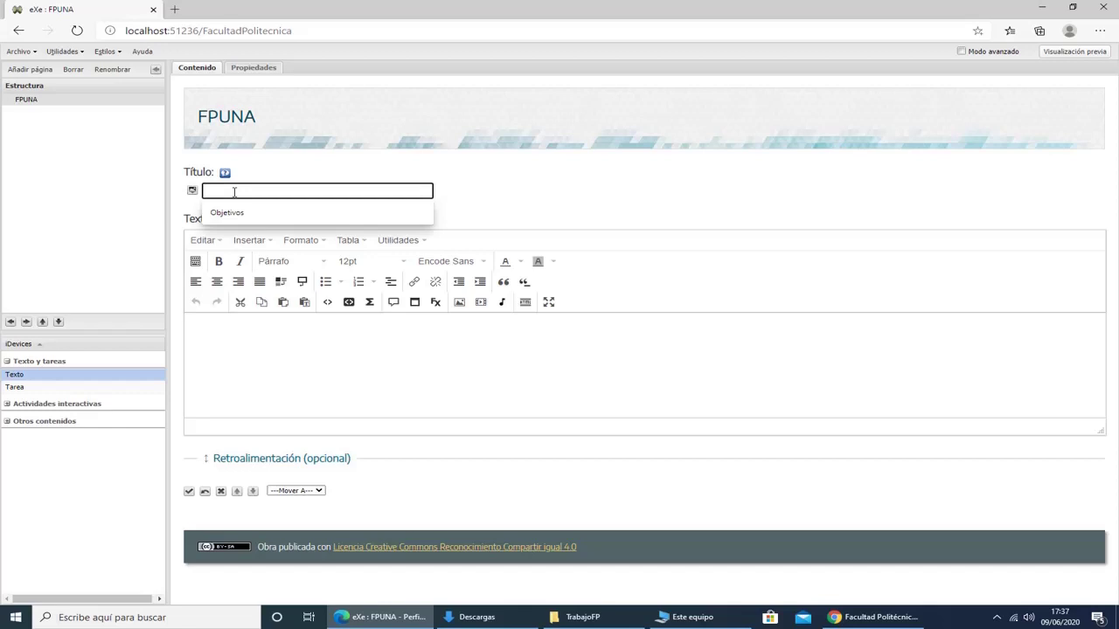
{"action": "type", "text": "Video Institucional"}
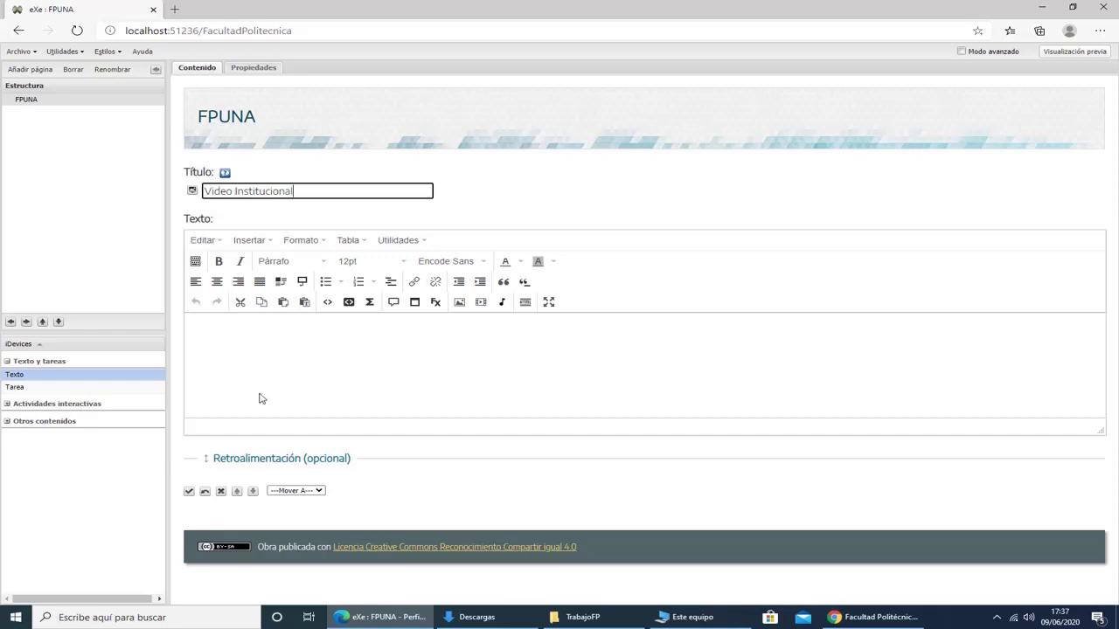
{"action": "left_click", "coordinate": [251, 357]}
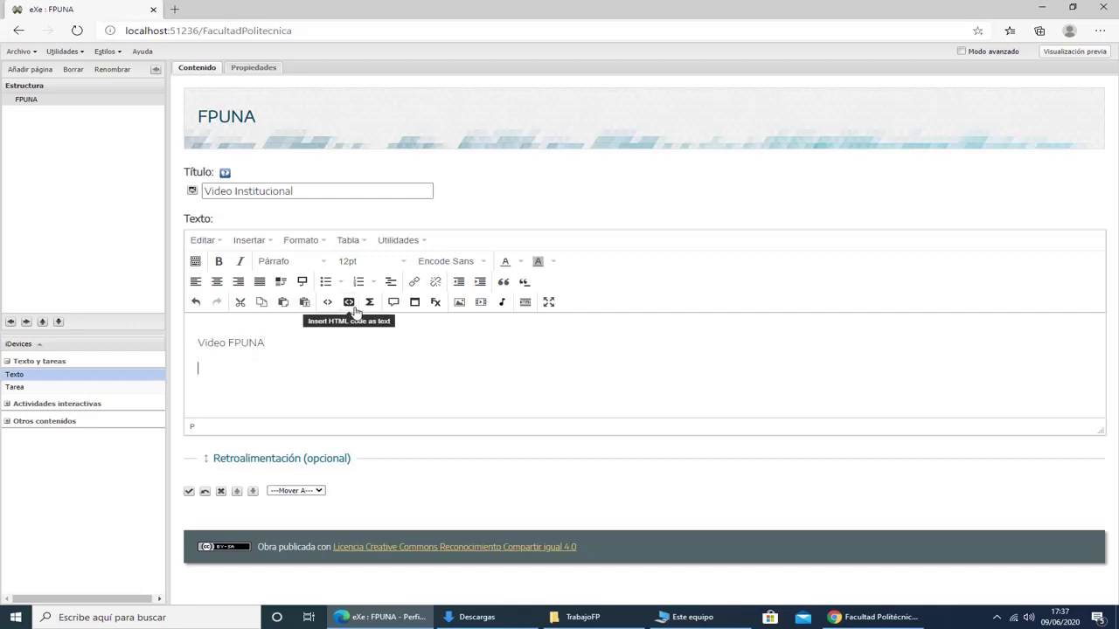
Embed the copied YouTube iframe code below the "Video FPUNA" text and save the Texto iDevice
{"action": "left_click", "coordinate": [327, 304]}
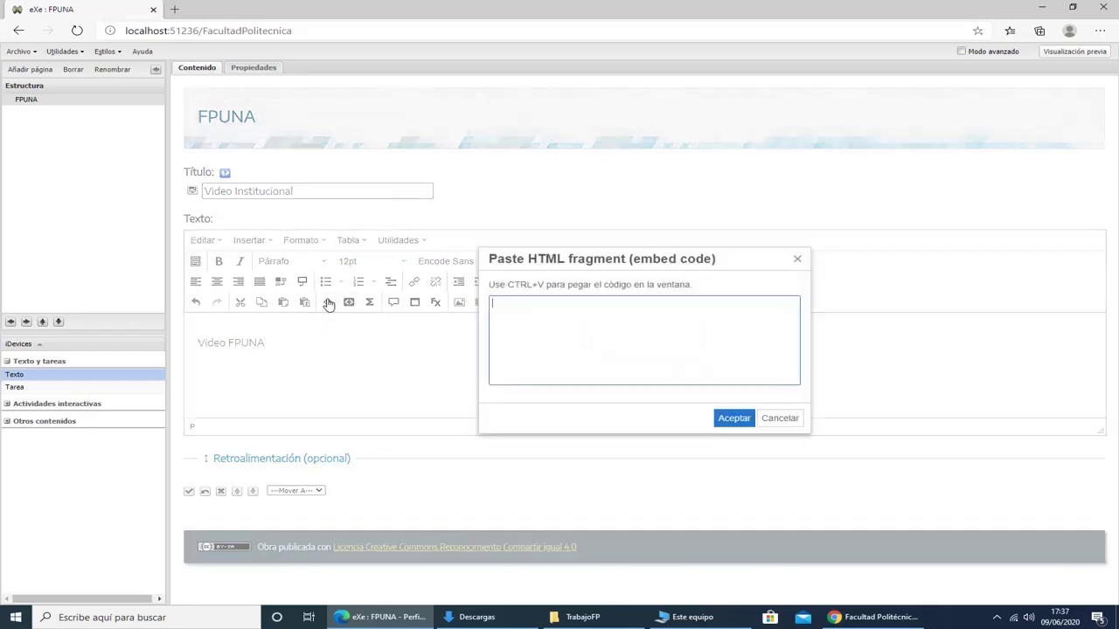
{"action": "key", "text": "ctrl+v"}
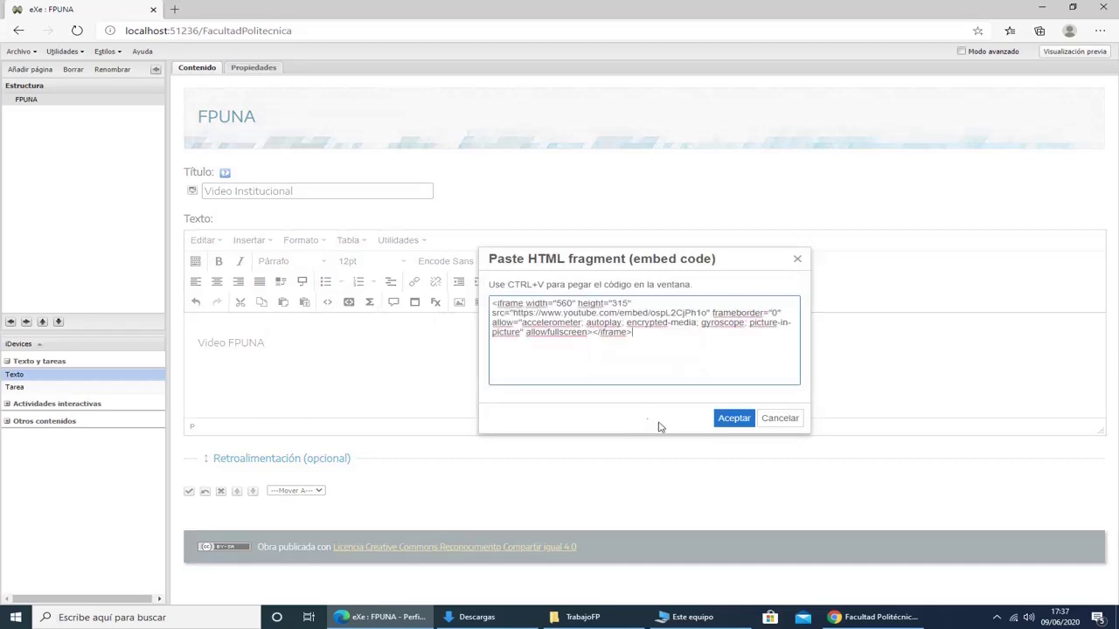
{"action": "left_click", "coordinate": [731, 418]}
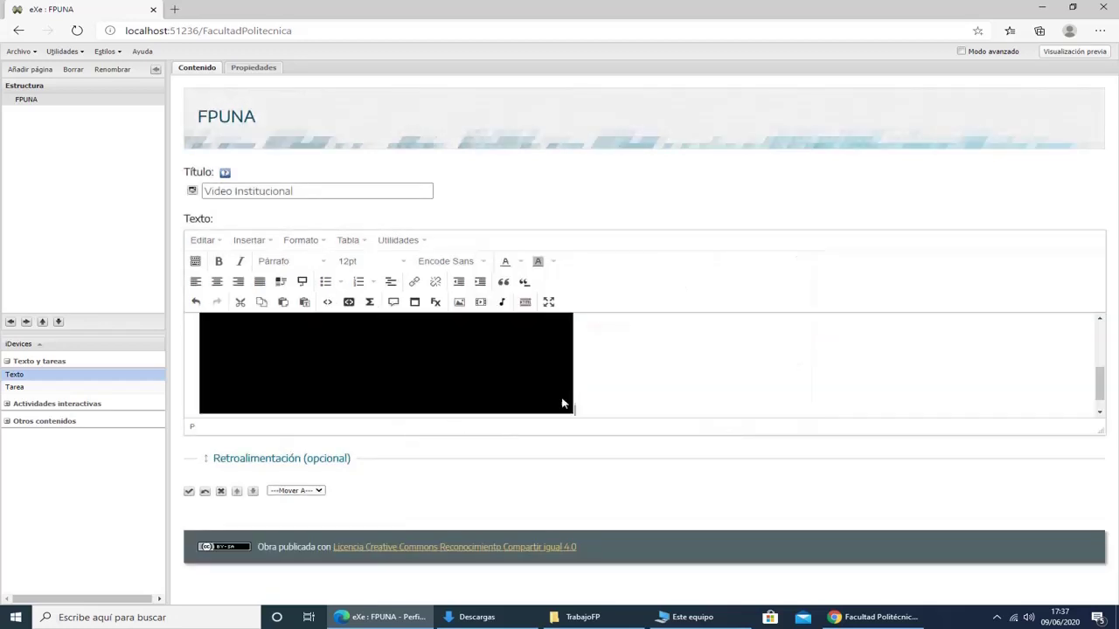
{"action": "scroll", "coordinate": [604, 380], "scroll_direction": "up", "scroll_amount": 2}
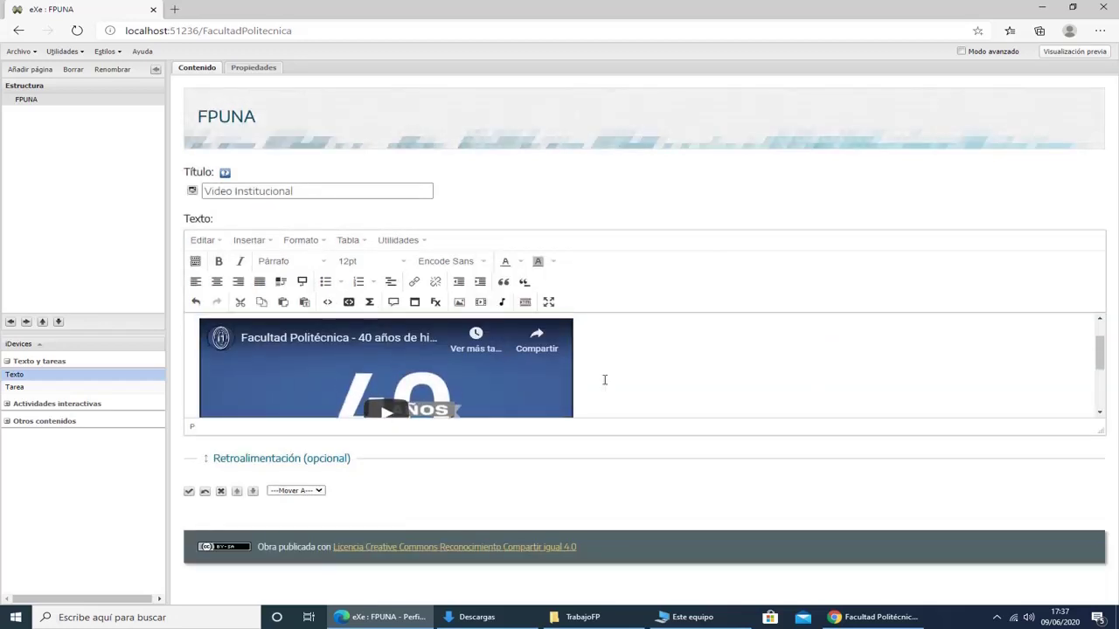
{"action": "left_click", "coordinate": [188, 495]}
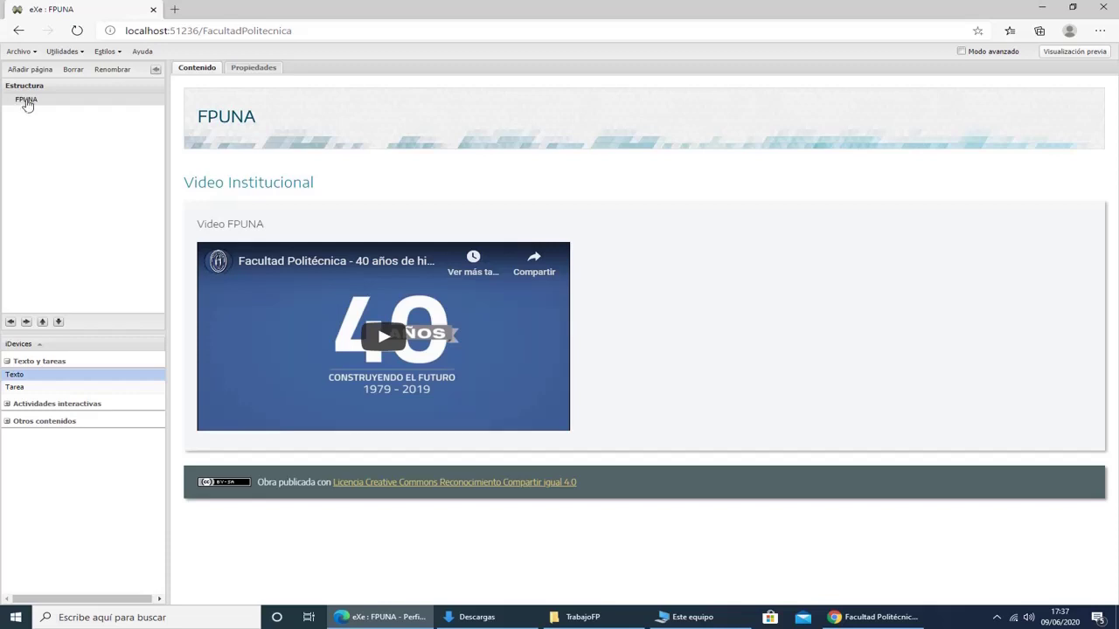
Add a page under FPUNA in the project structure and rename it as Introduccion
{"action": "left_click", "coordinate": [30, 69]}
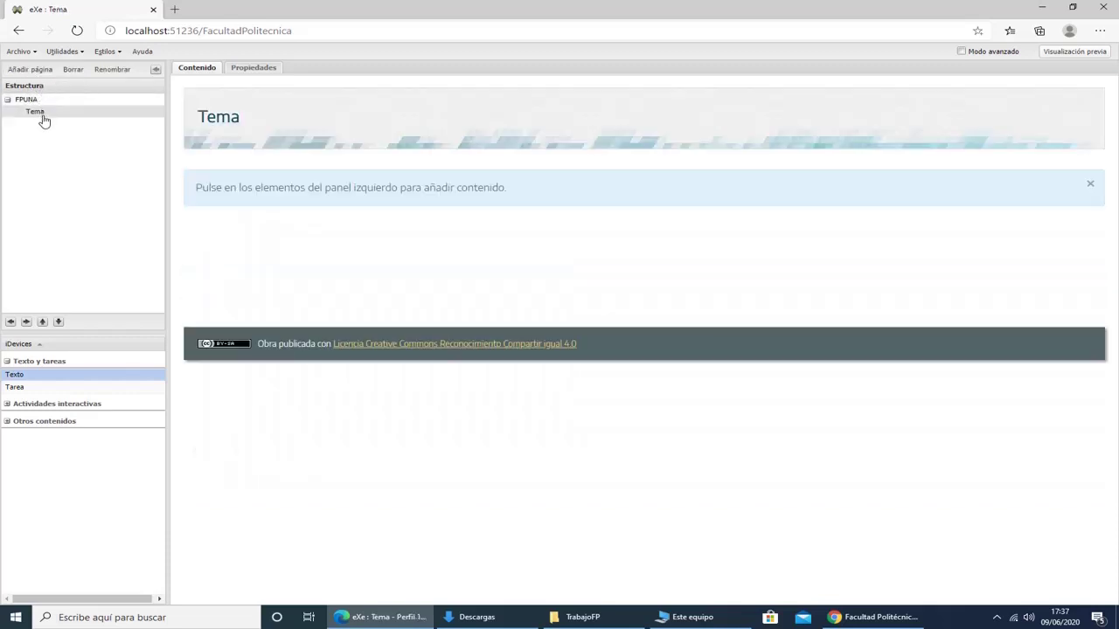
{"action": "left_click", "coordinate": [111, 70]}
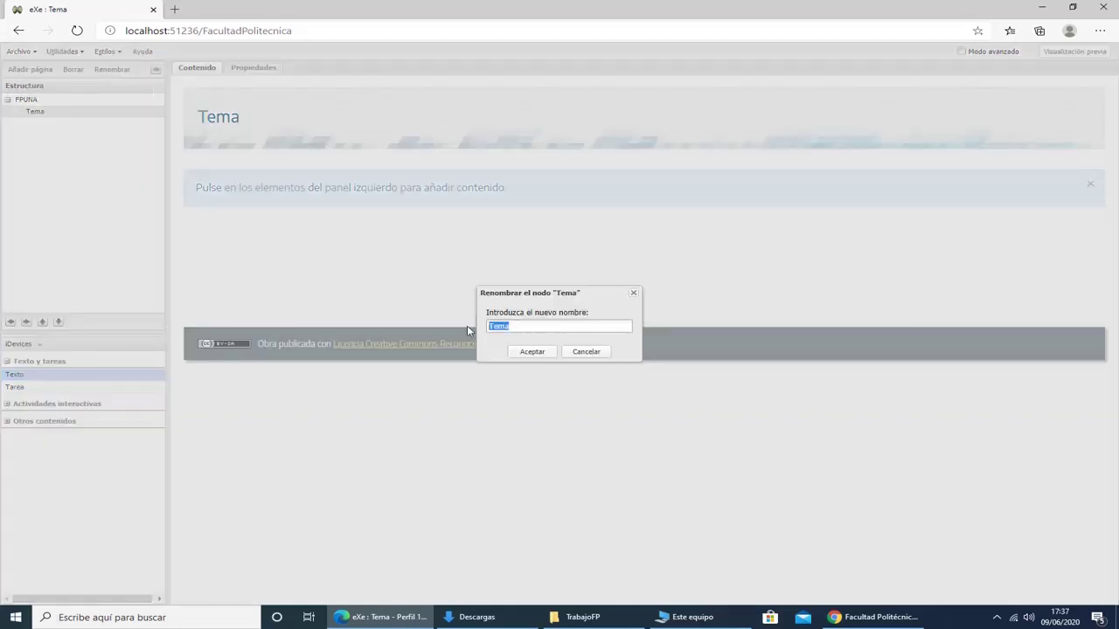
{"action": "type", "text": "Introduccion"}
{"action": "left_click", "coordinate": [535, 354]}
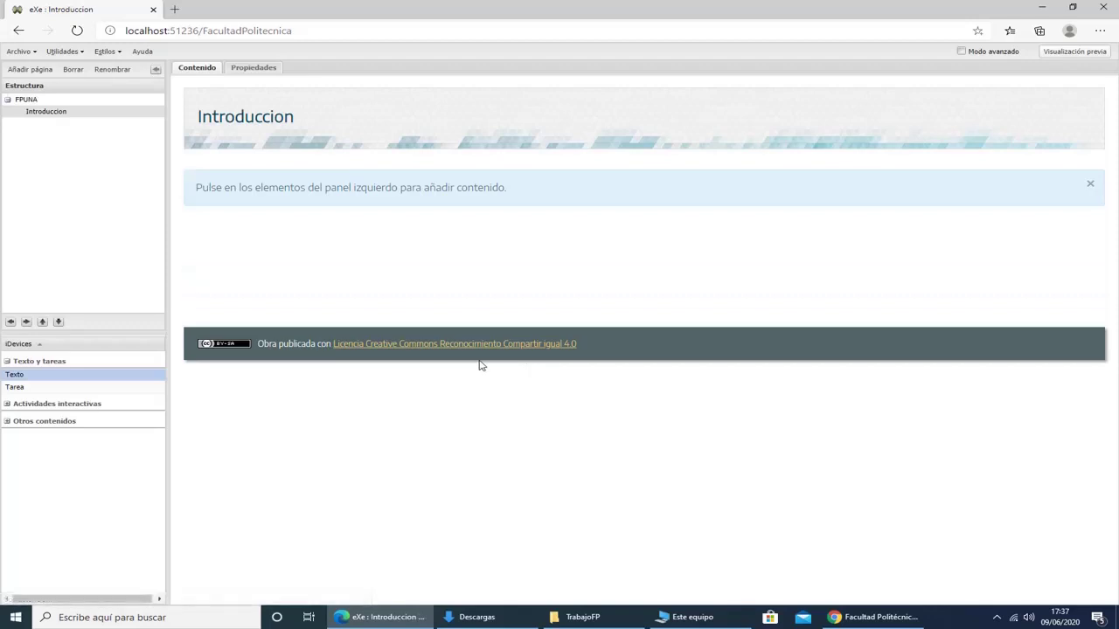
Add a Texto iDevice titled "Objetivos" to the Introduccion page, with the lines "Objetivo 1" and "Objetivo 2", and save it
{"action": "left_click", "coordinate": [27, 378]}
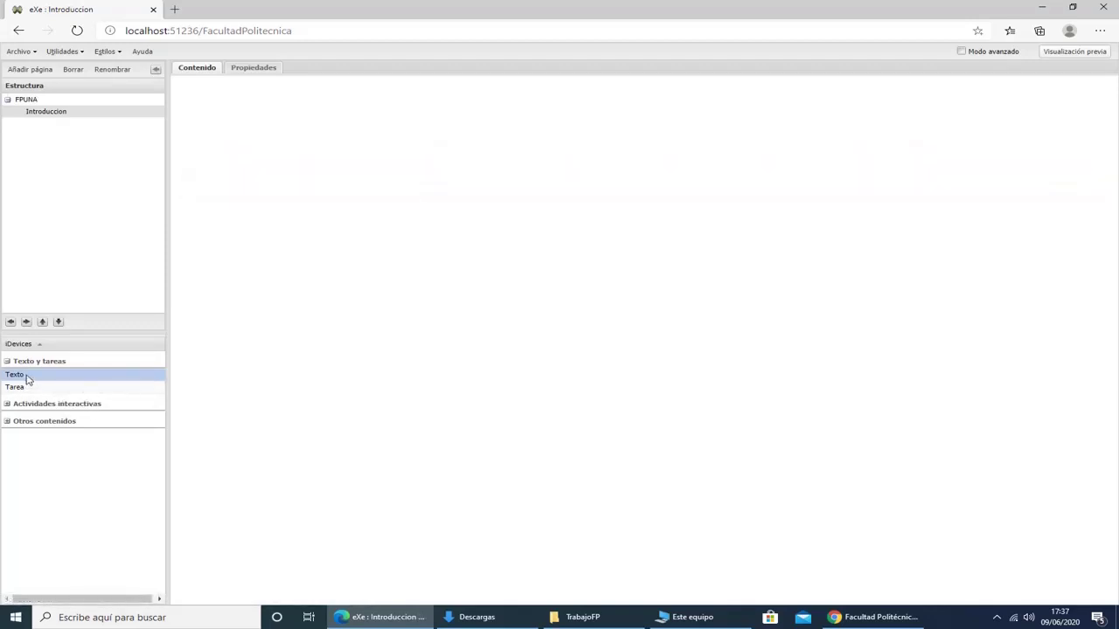
{"action": "left_click", "coordinate": [231, 193]}
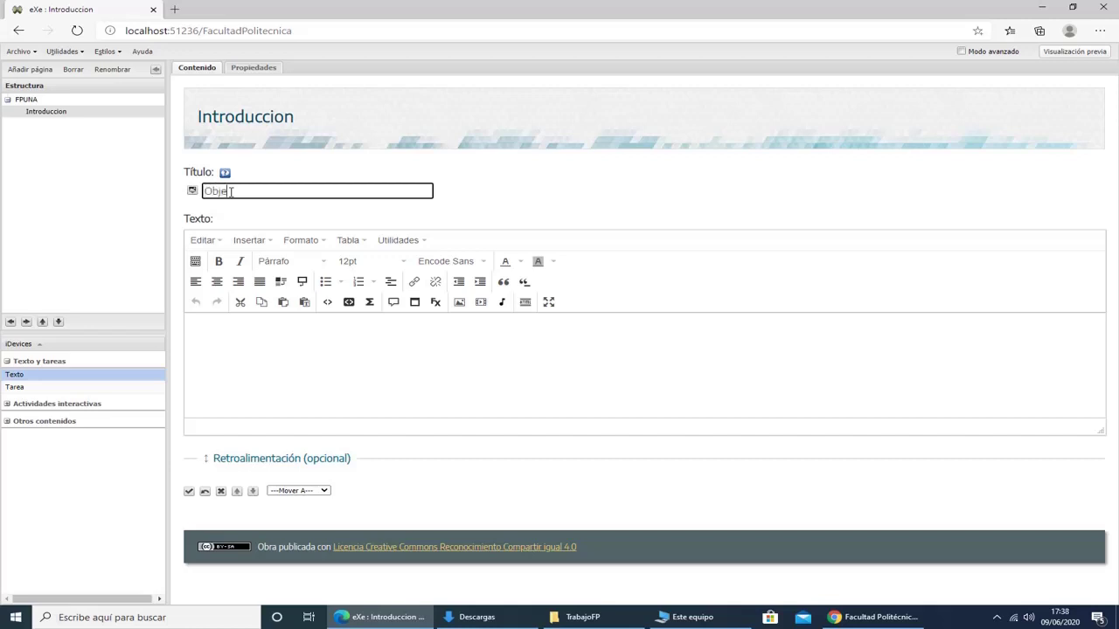
{"action": "type", "text": "Objetivos"}
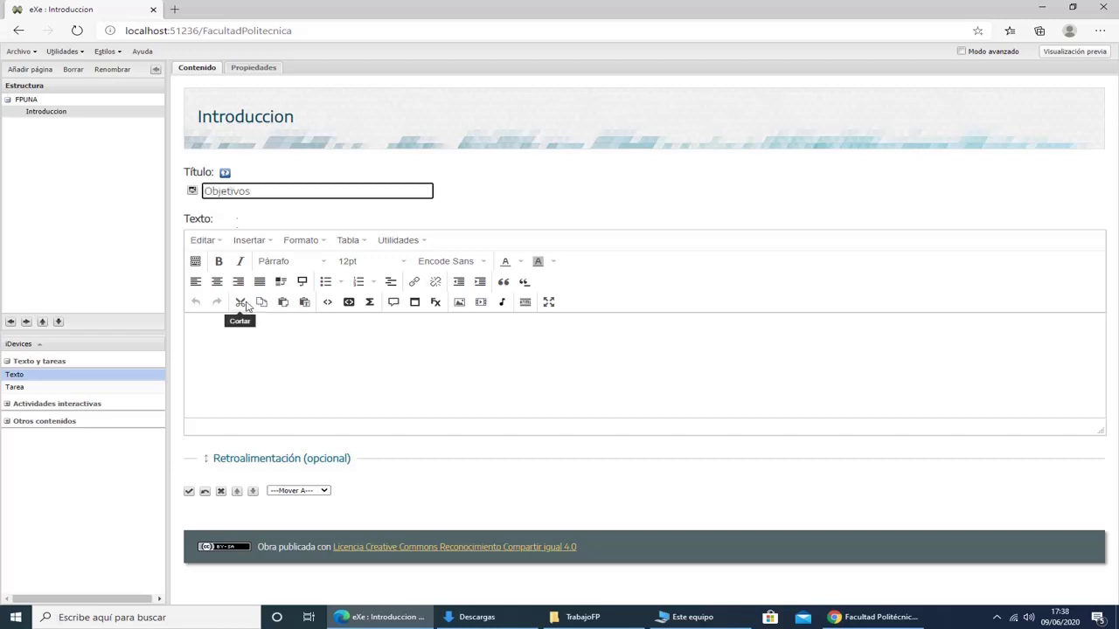
{"action": "left_click", "coordinate": [226, 341]}
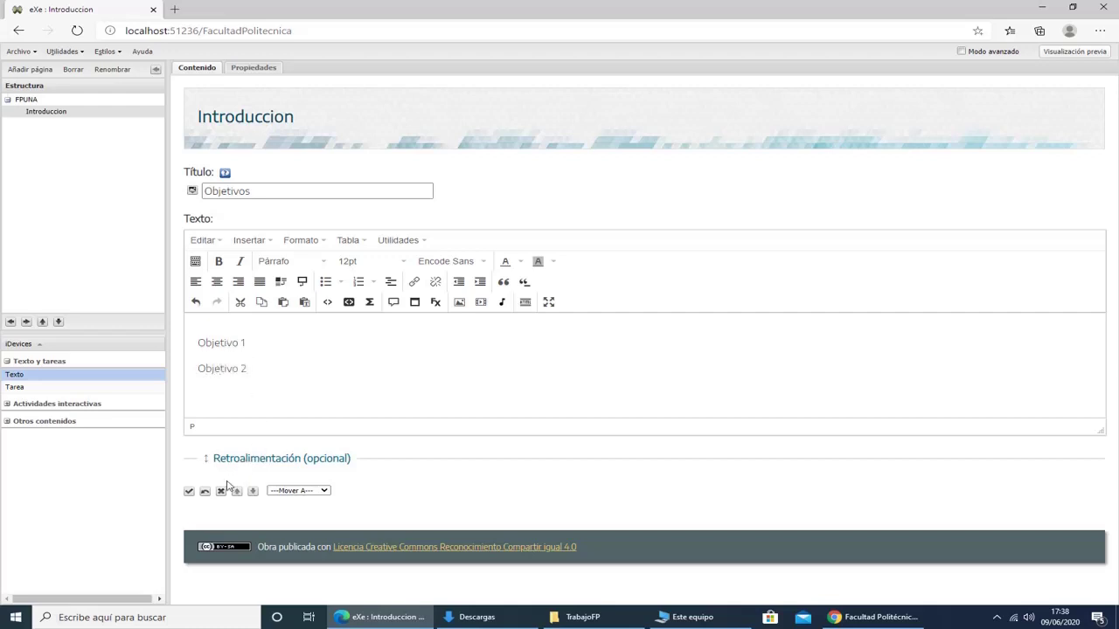
{"action": "left_click", "coordinate": [189, 494]}
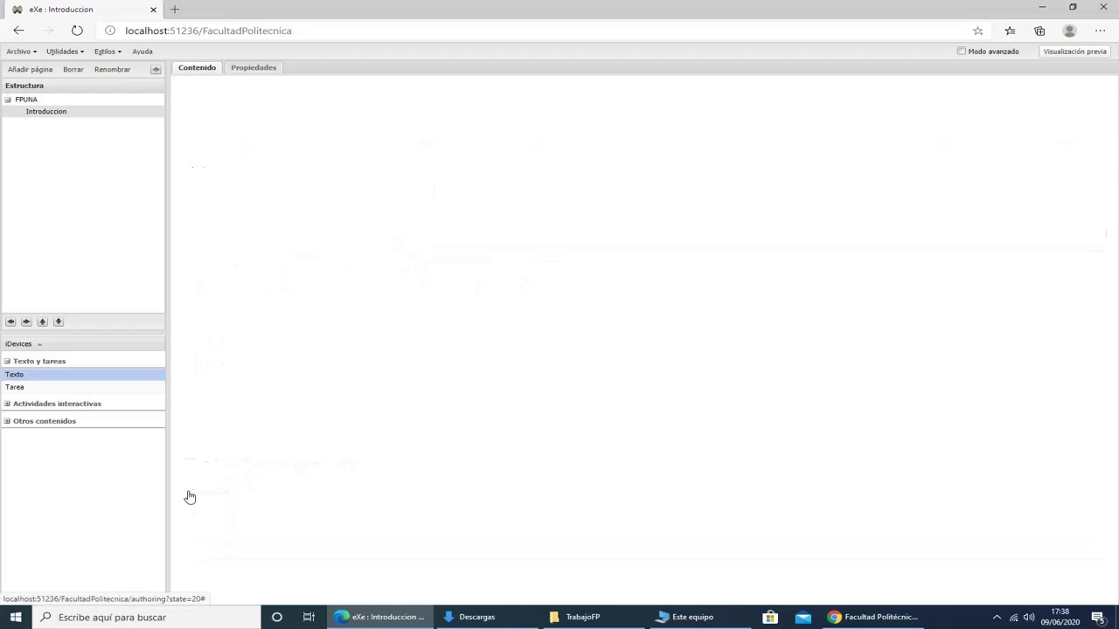
Return to the FPUNA page, save the project in its existing file and exit eXeLearning
{"action": "left_click", "coordinate": [26, 100]}
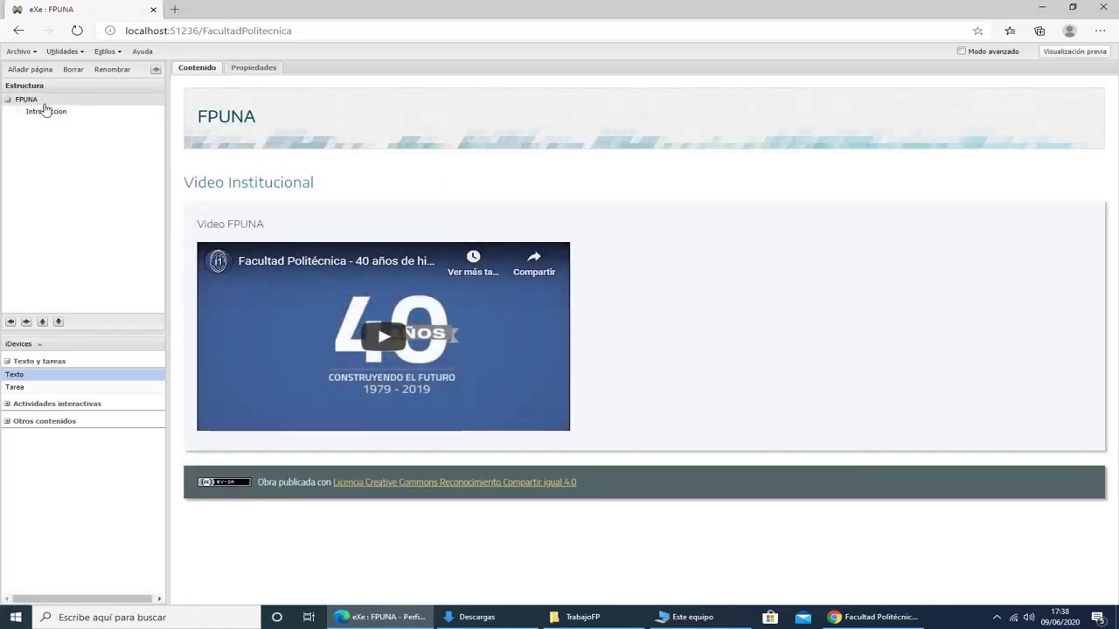
{"action": "left_click", "coordinate": [34, 53]}
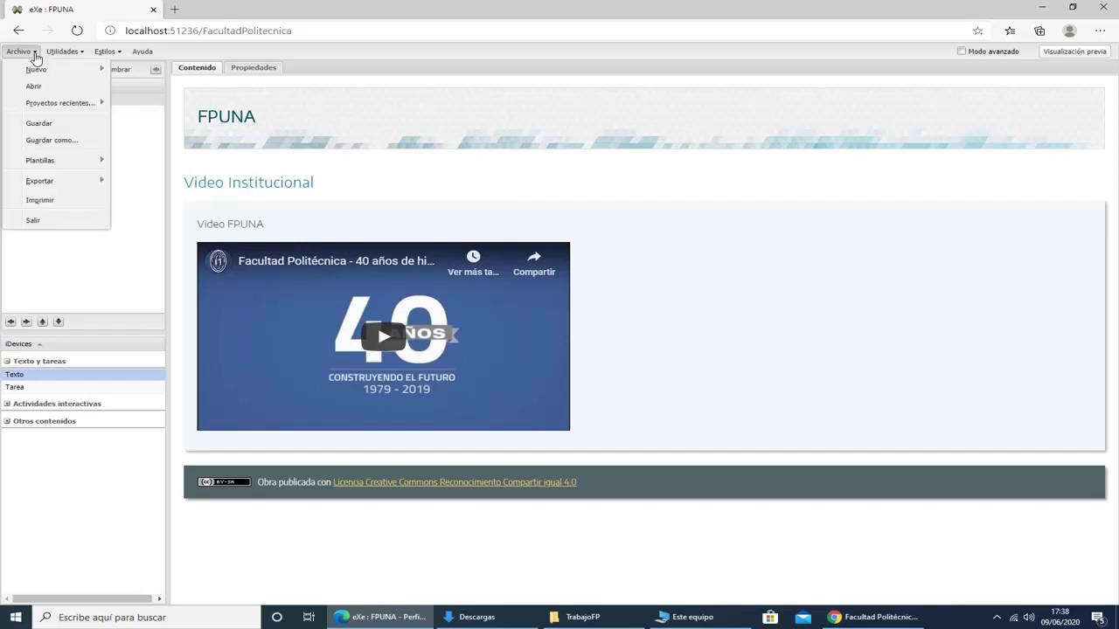
{"action": "left_click", "coordinate": [39, 123]}
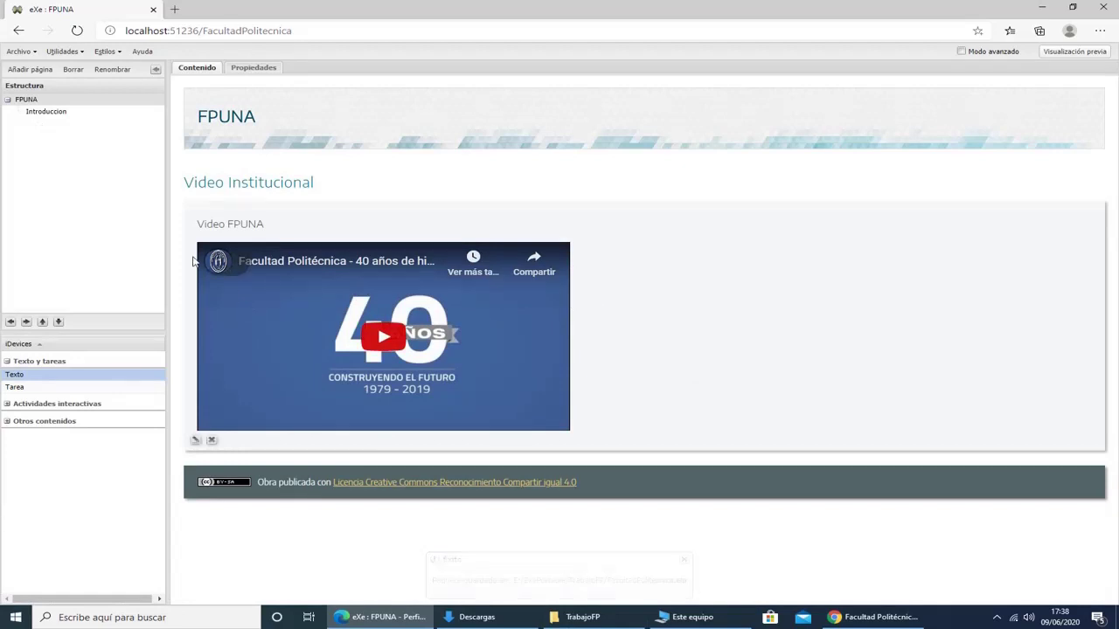
{"action": "left_click", "coordinate": [34, 53]}
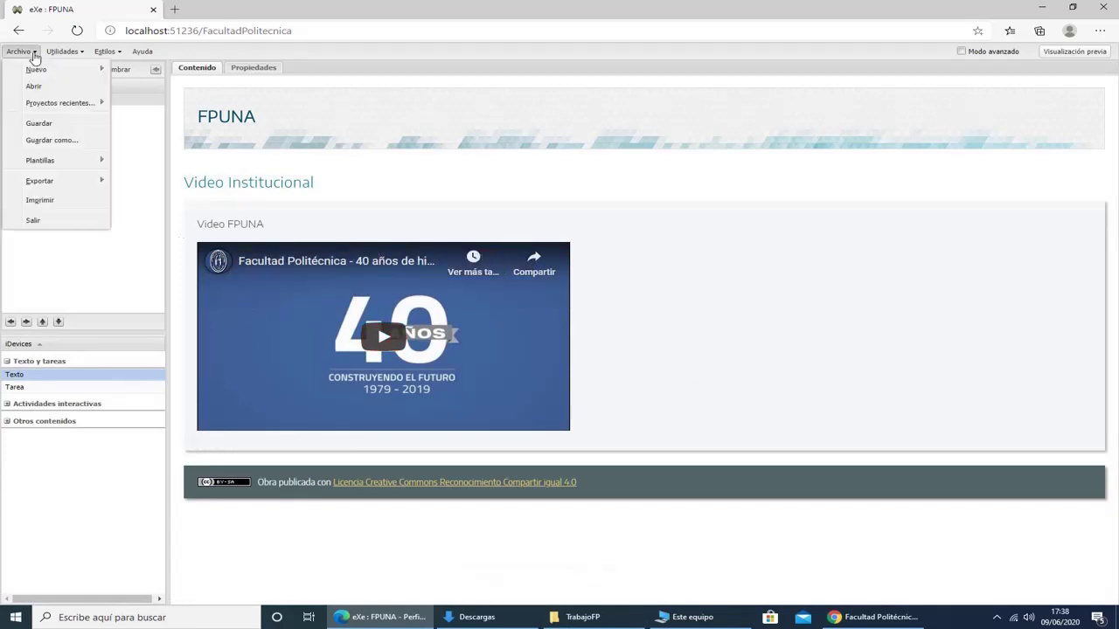
{"action": "left_click", "coordinate": [33, 224]}
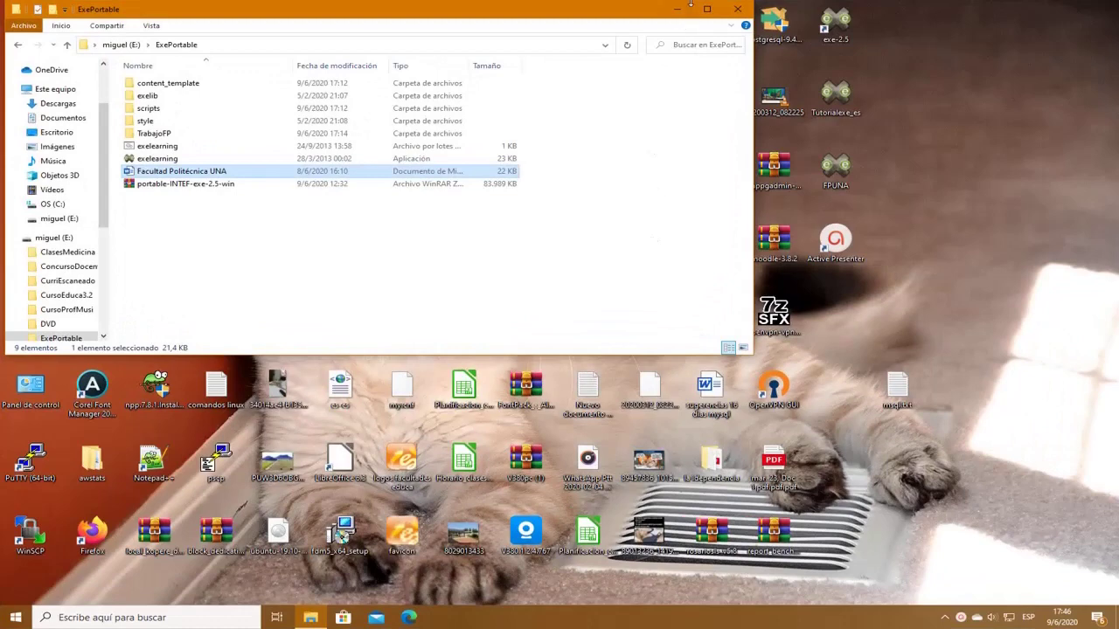
Launch the portable eXeLearning from the ExePortable folder and open FacultadPolitecnica.elp from TrabajoFP
{"action": "left_click_drag", "start_coordinate": [635, 16], "coordinate": [722, 81]}
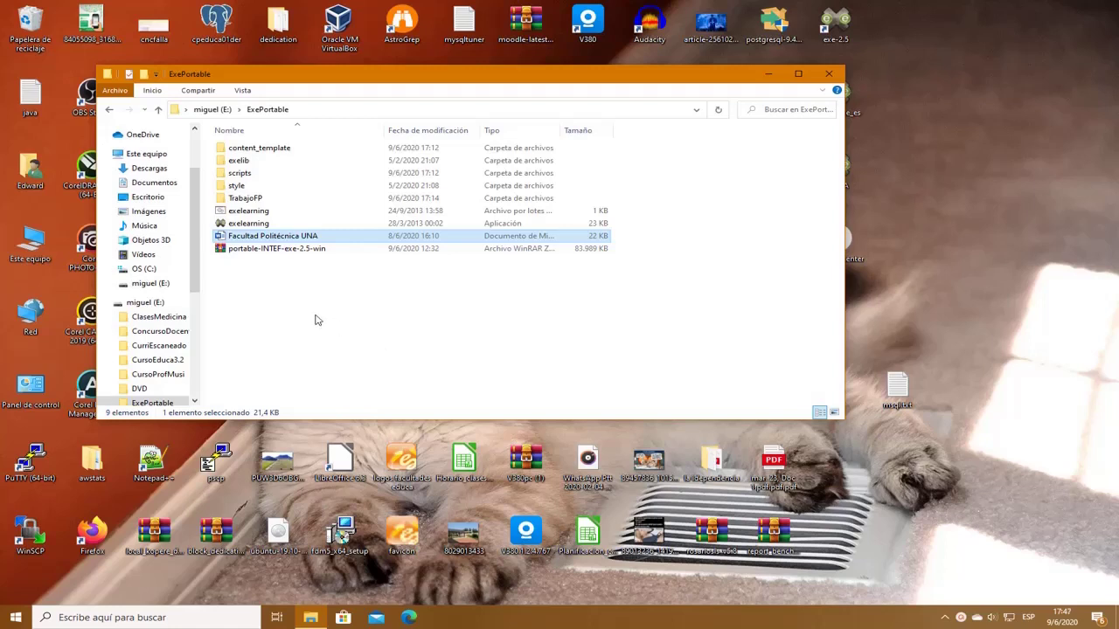
{"action": "double_click", "coordinate": [251, 223]}
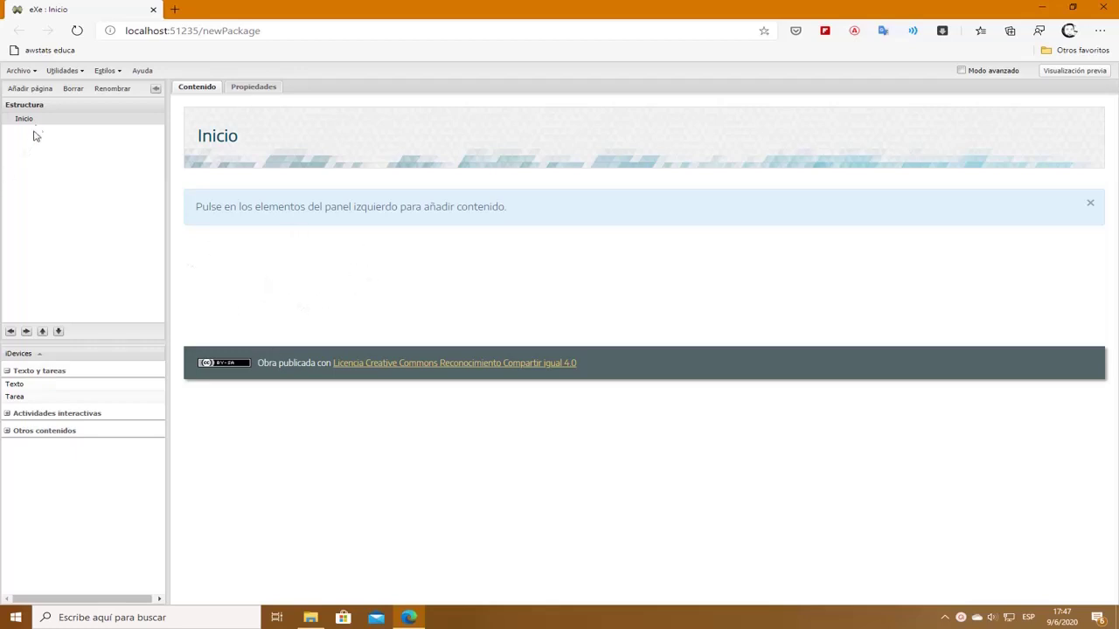
{"action": "left_click", "coordinate": [35, 71]}
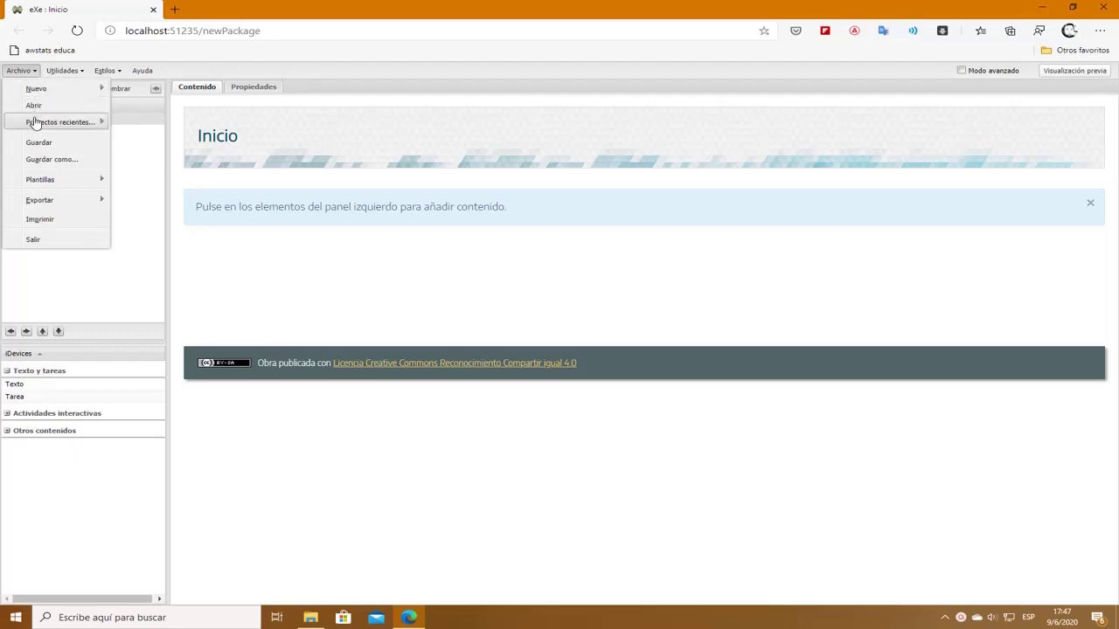
{"action": "mouse_move", "coordinate": [35, 126]}
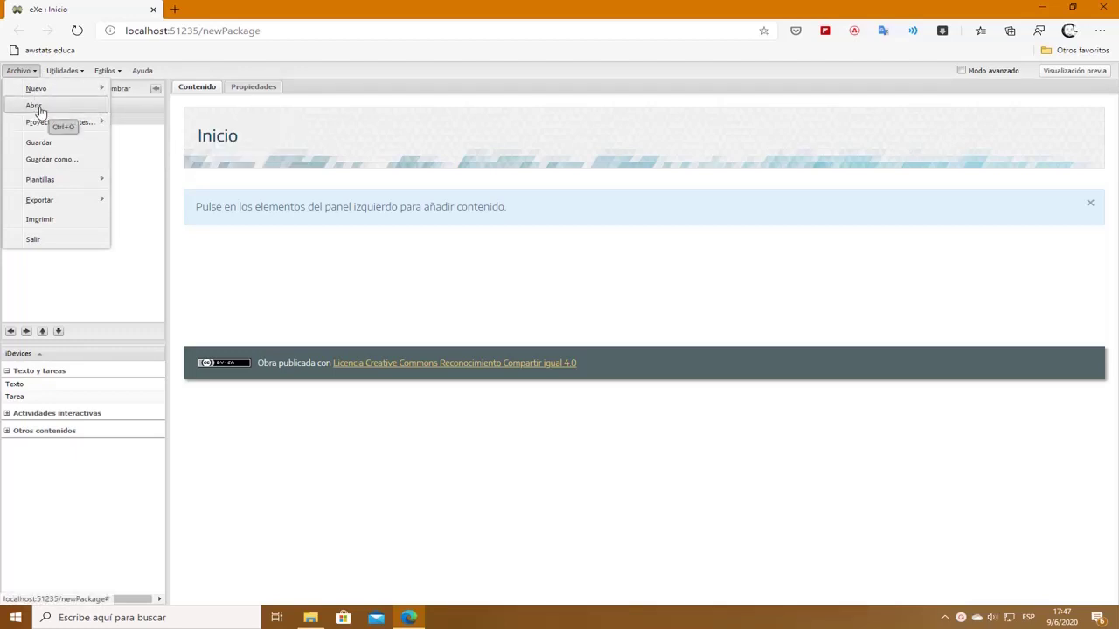
{"action": "left_click", "coordinate": [35, 105]}
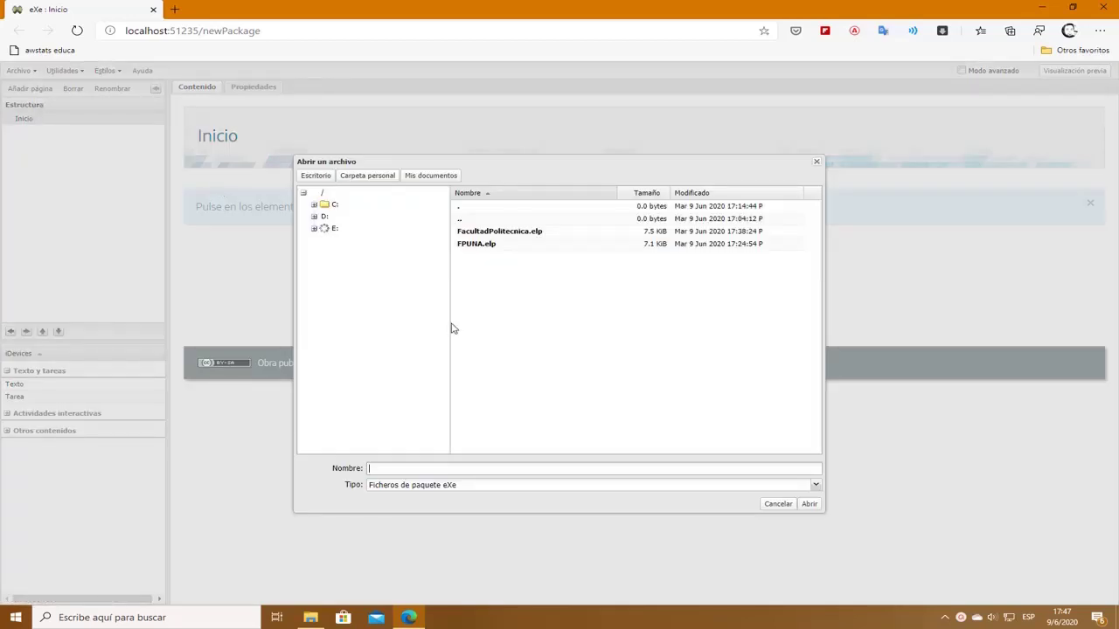
{"action": "left_click", "coordinate": [505, 236]}
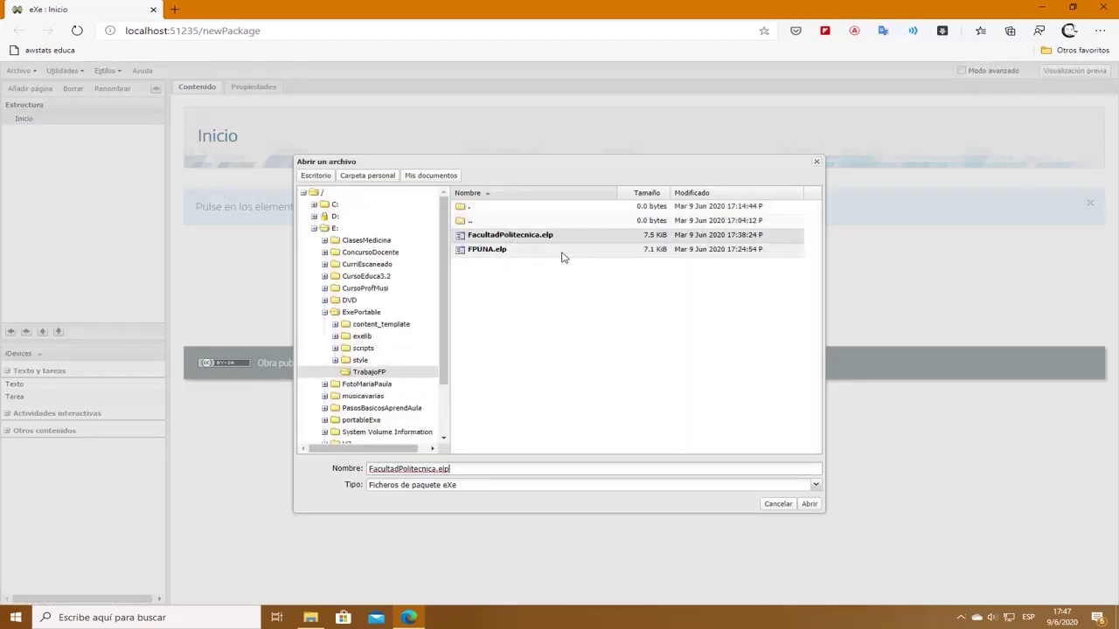
{"action": "left_click", "coordinate": [780, 467]}
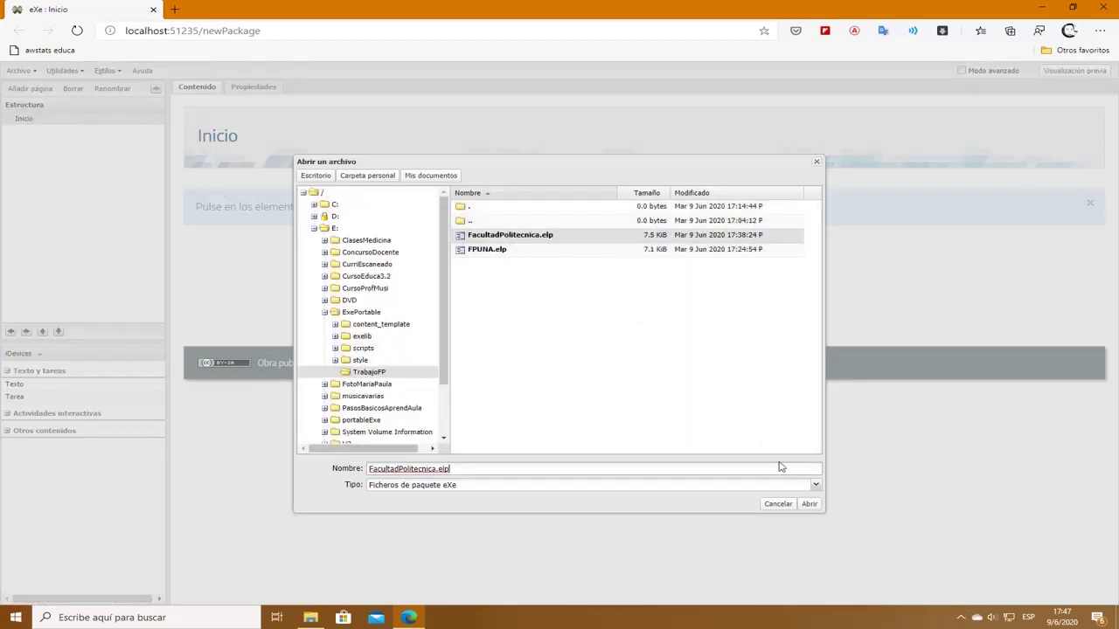
{"action": "left_click", "coordinate": [810, 504]}
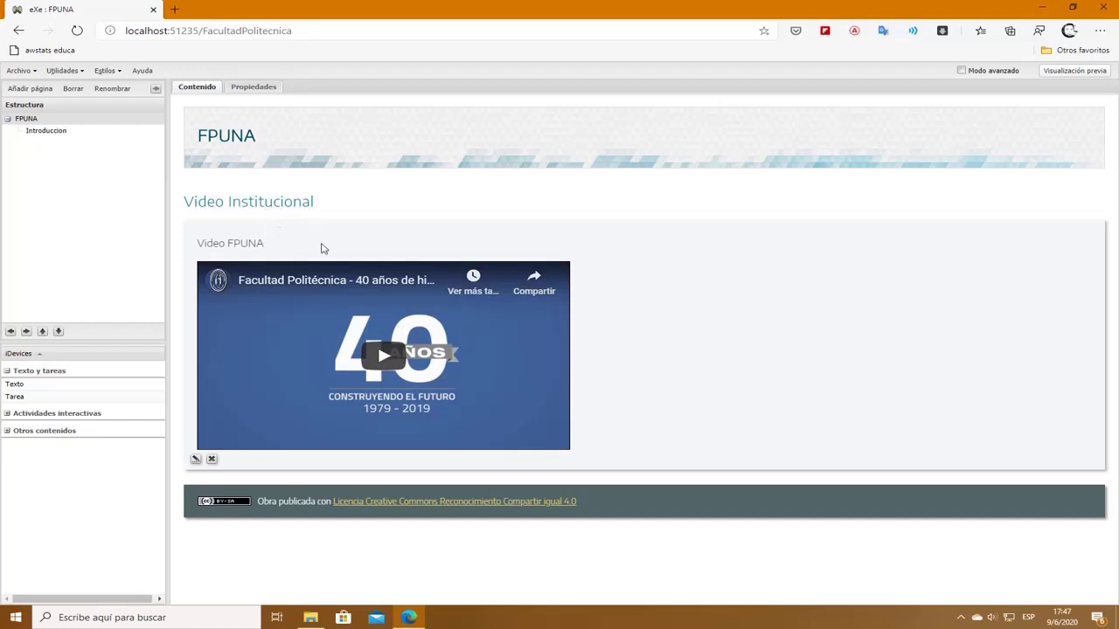
Edit the Objetivos iDevice on the Introduccion page, replacing the "Objetivo 1" line with "Conocer la Historia de la Facultad"
{"action": "left_click", "coordinate": [32, 131]}
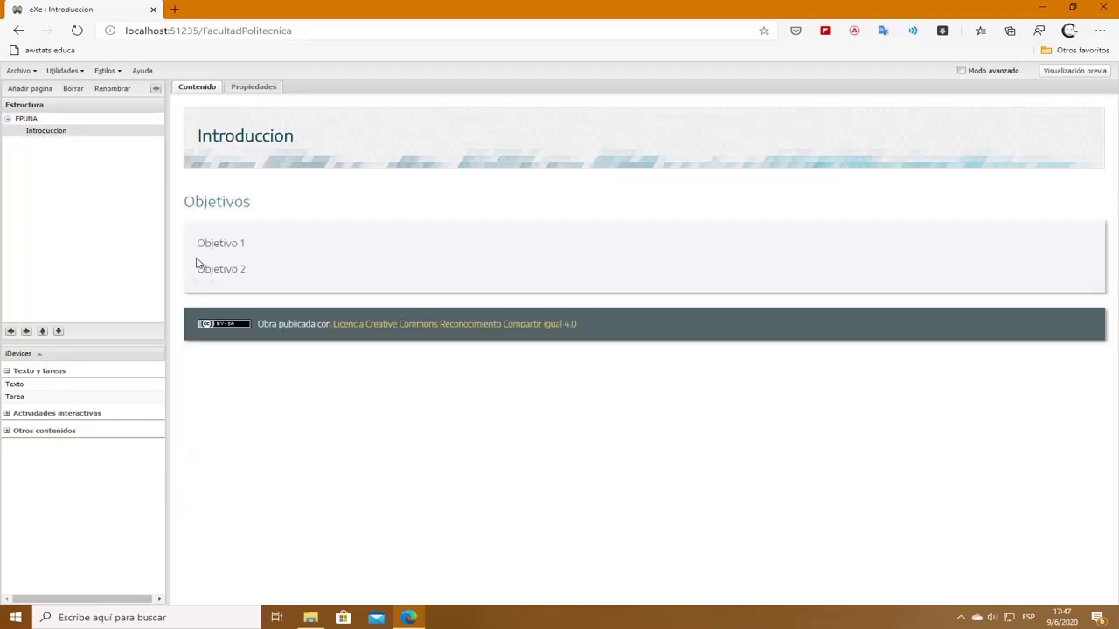
{"action": "mouse_move", "coordinate": [199, 271]}
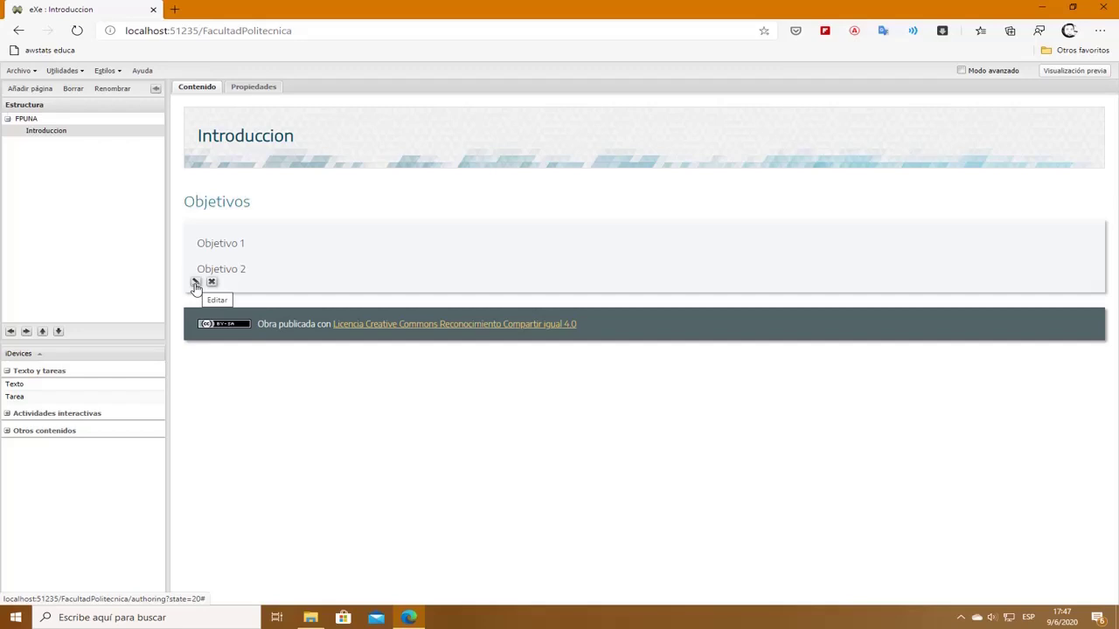
{"action": "left_click", "coordinate": [196, 283]}
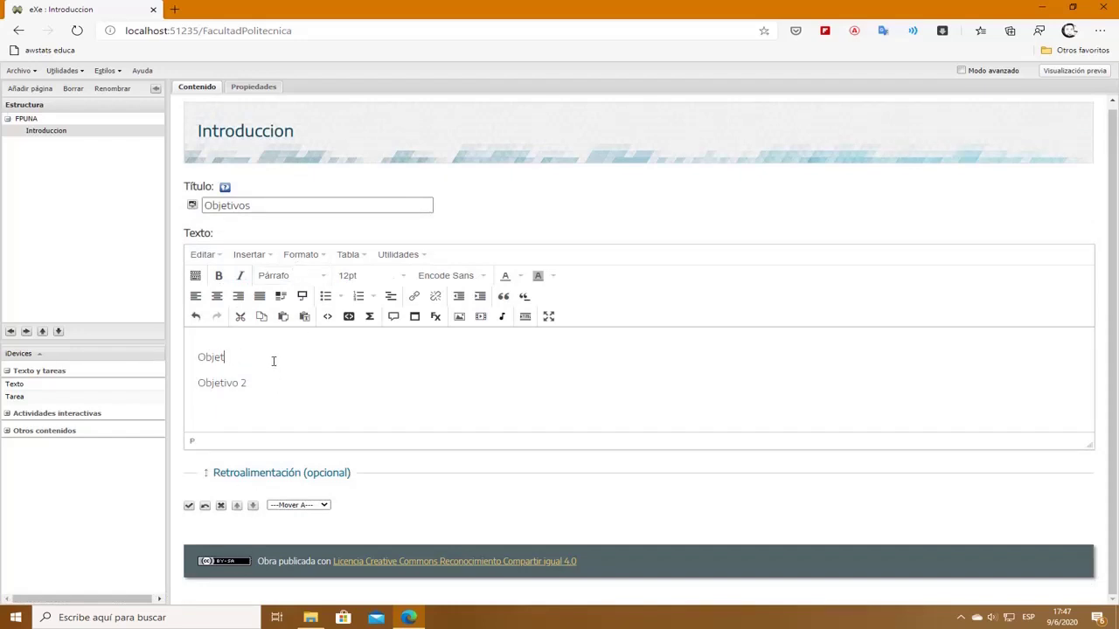
{"action": "key", "text": "BackSpace"}
{"action": "key", "text": "BackSpace"}
{"action": "key", "text": "BackSpace"}
{"action": "type", "text": "Conocer la Historia de la Faculta"}
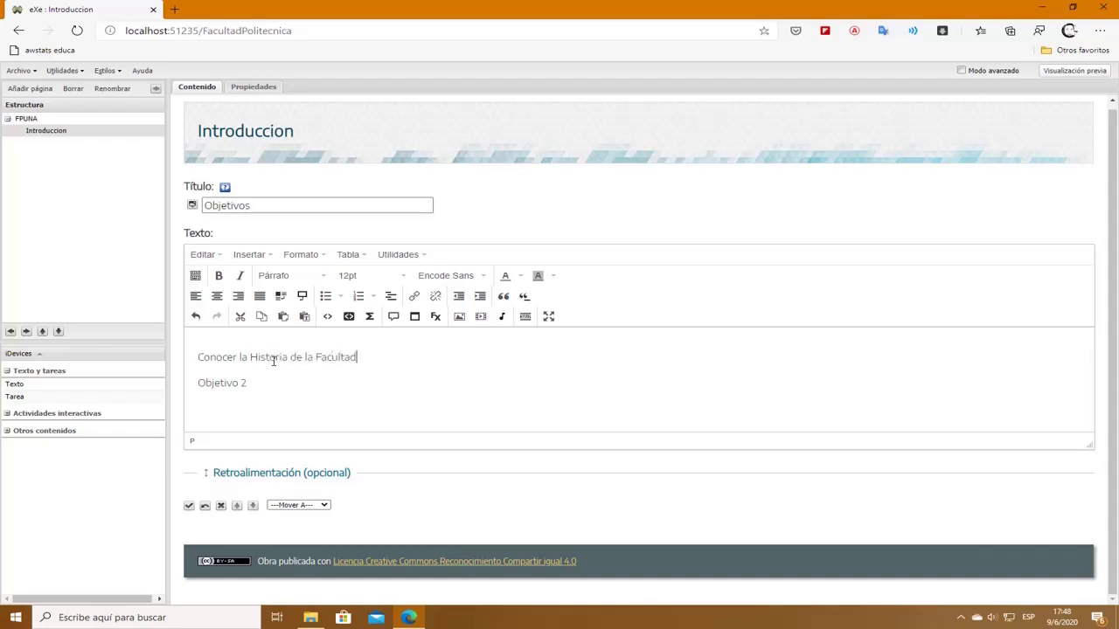
{"action": "type", "text": "d"}
Replace the "Objetivo 2" line with "Conocer las autoridades de la Facultad" and save the Objetivos iDevice
{"action": "left_click_drag", "start_coordinate": [247, 383], "coordinate": [195, 383]}
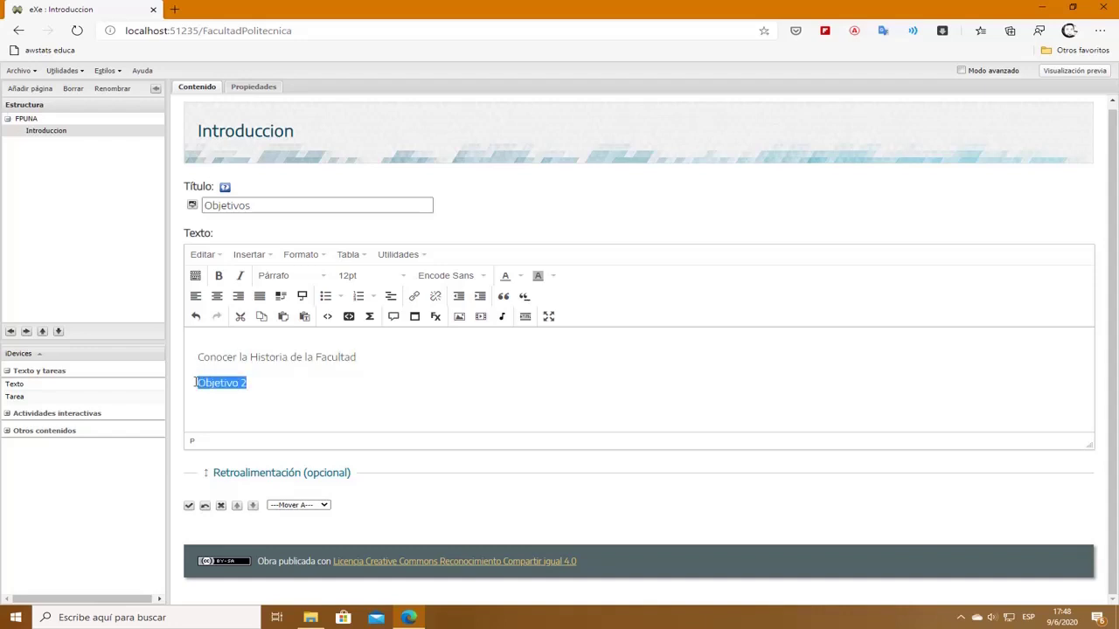
{"action": "type", "text": "Conocer las au"}
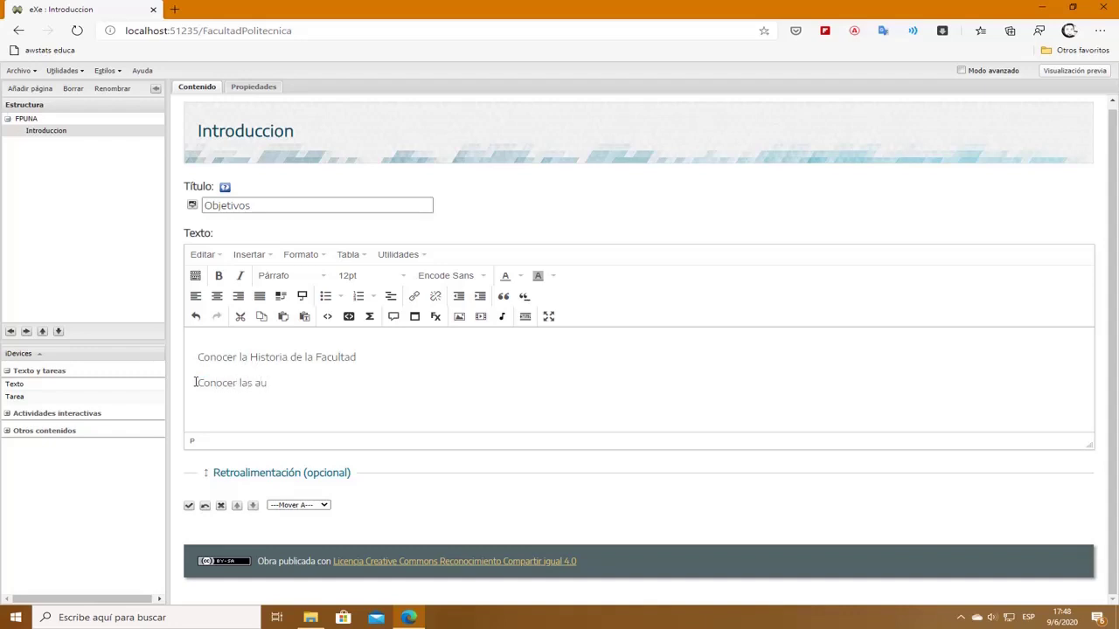
{"action": "type", "text": "toridades de la Facultad"}
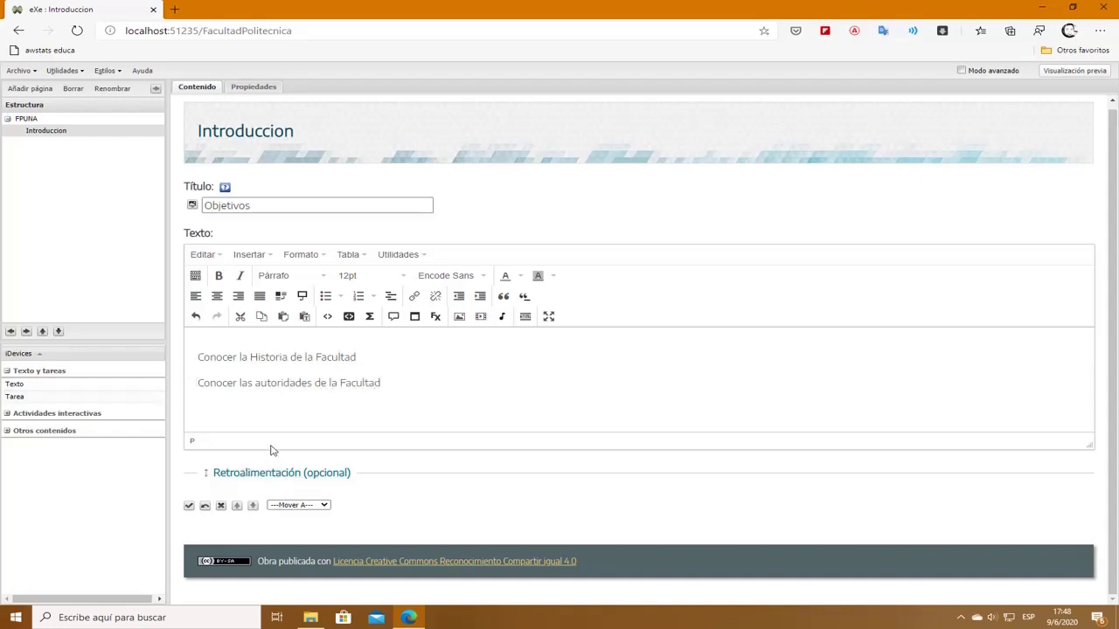
{"action": "left_click", "coordinate": [189, 507]}
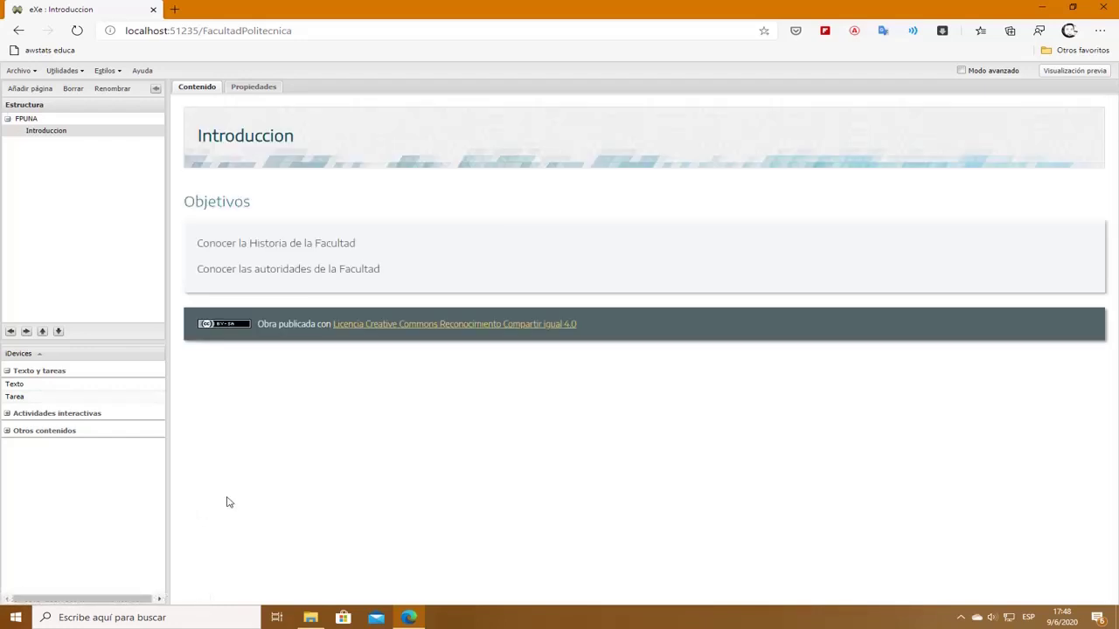
Add a page under FPUNA in the project structure and rename it as "Reseña Histórica de la FPUNA"
{"action": "left_click", "coordinate": [27, 119]}
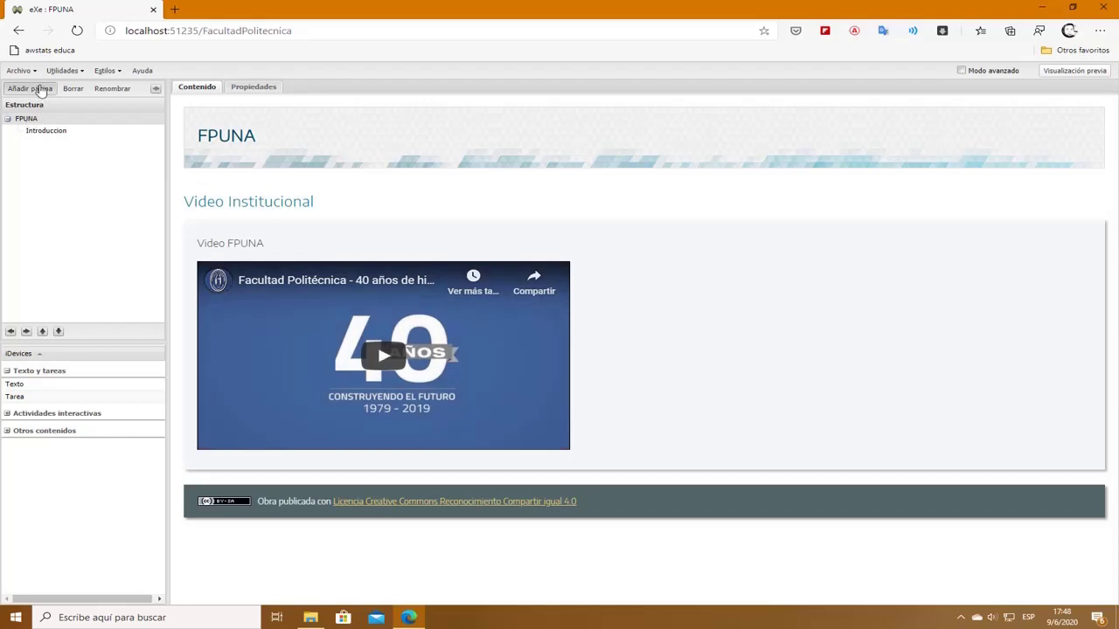
{"action": "left_click", "coordinate": [38, 88]}
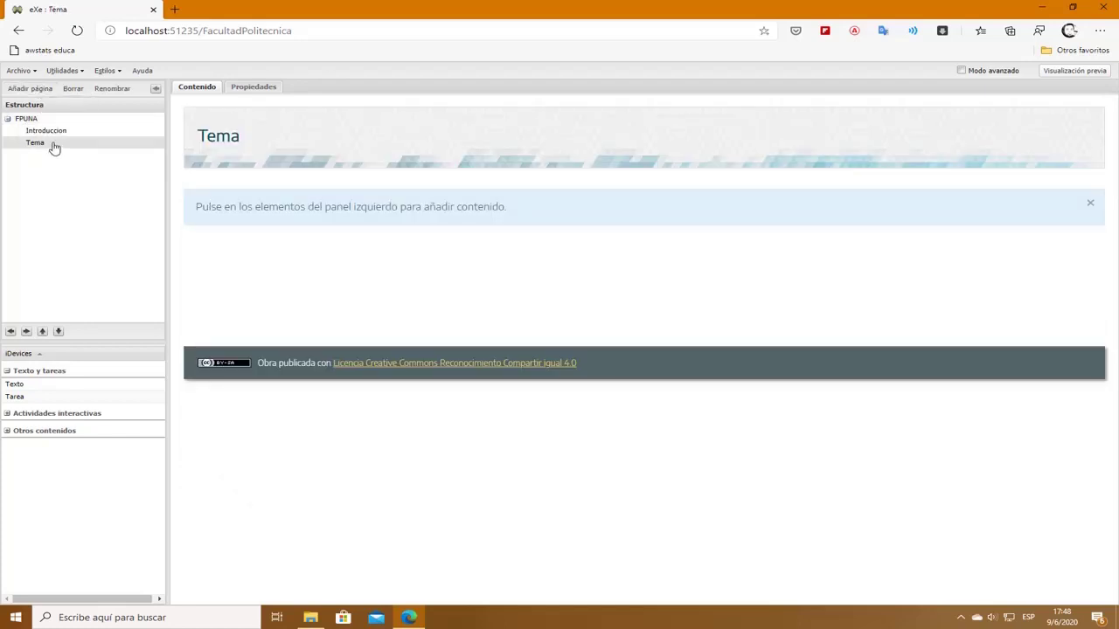
{"action": "right_click", "coordinate": [54, 149]}
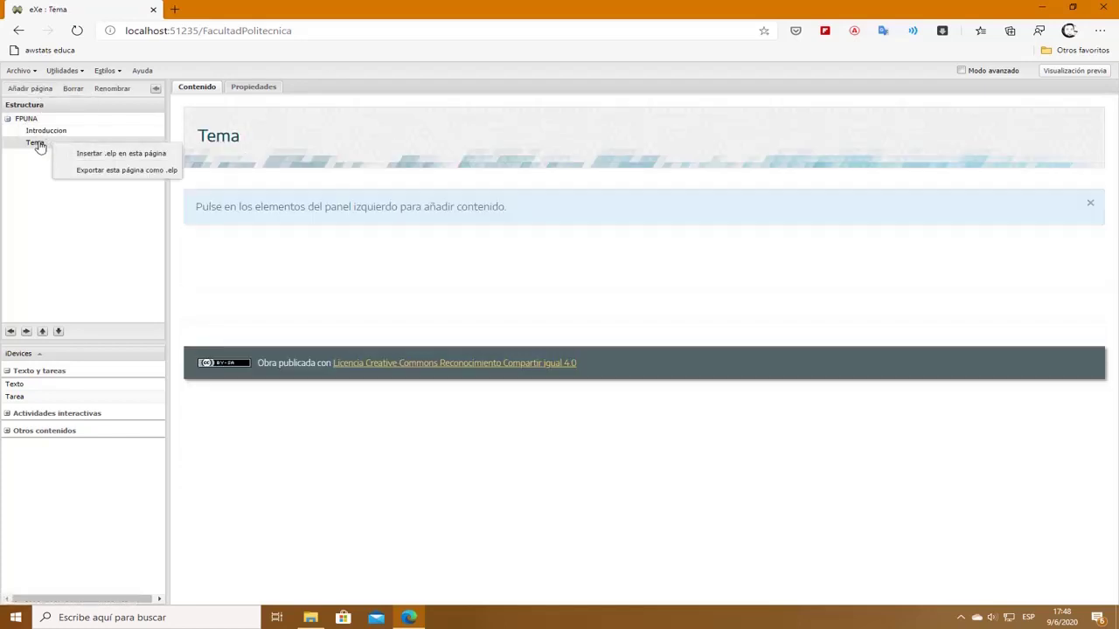
{"action": "left_click", "coordinate": [112, 88]}
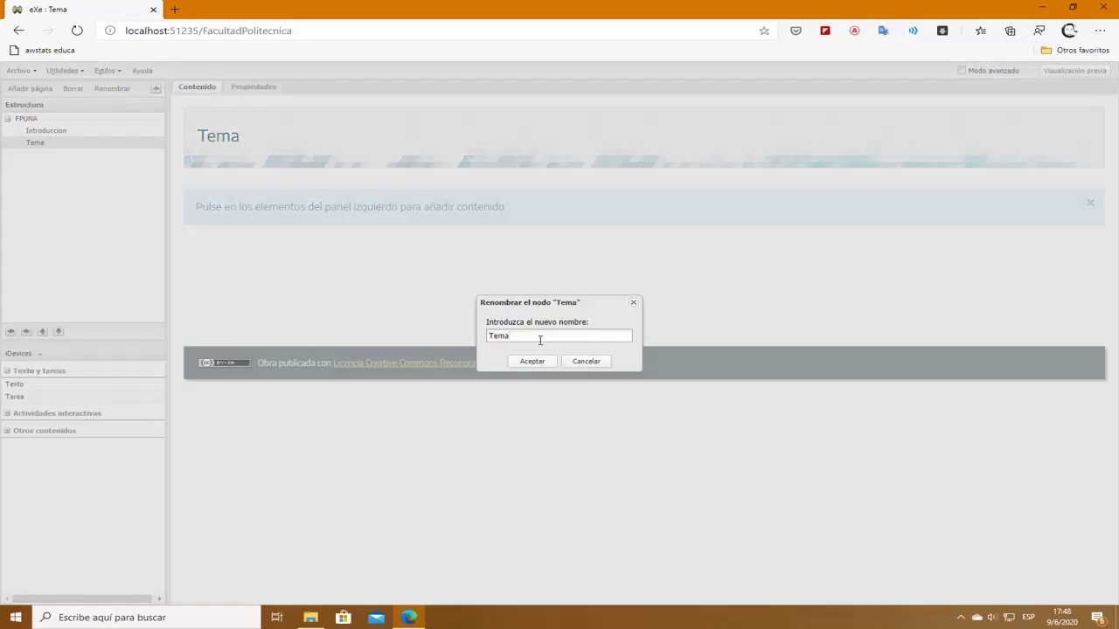
{"action": "left_click_drag", "start_coordinate": [539, 337], "coordinate": [478, 339]}
{"action": "type", "text": "Res"}
{"action": "type", "text": "eña Hisórica "}
{"action": "type", "text": "t"}
{"action": "left_click", "coordinate": [531, 365]}
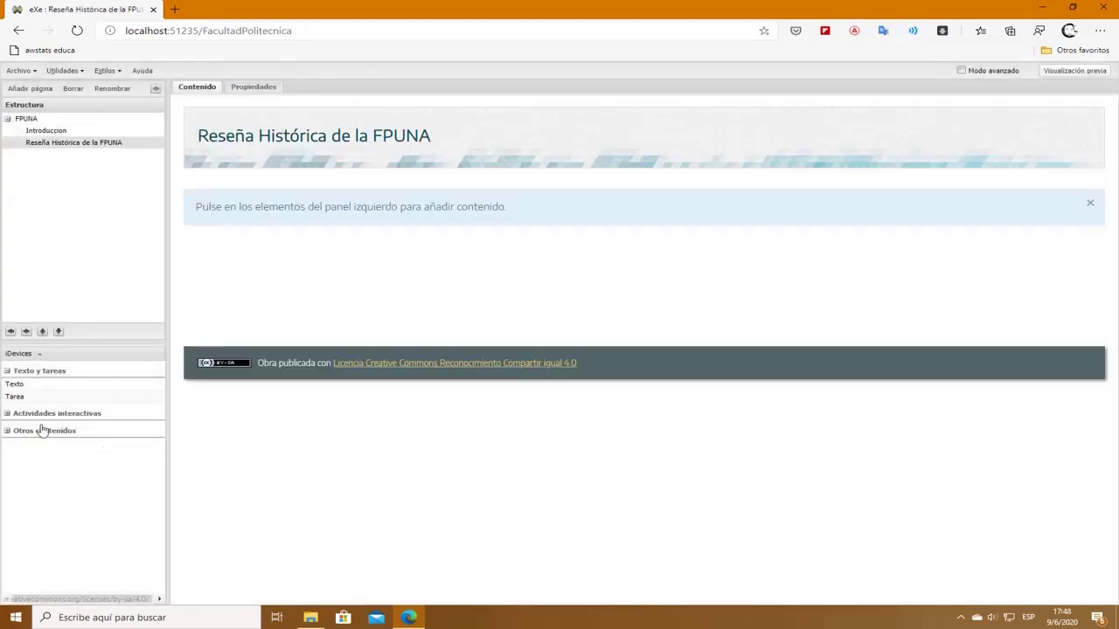
Add a Texto iDevice titled "Historia de la FPUNA" with the text "adasd" to the page, then save the iDevice and the project
{"action": "left_click", "coordinate": [29, 386]}
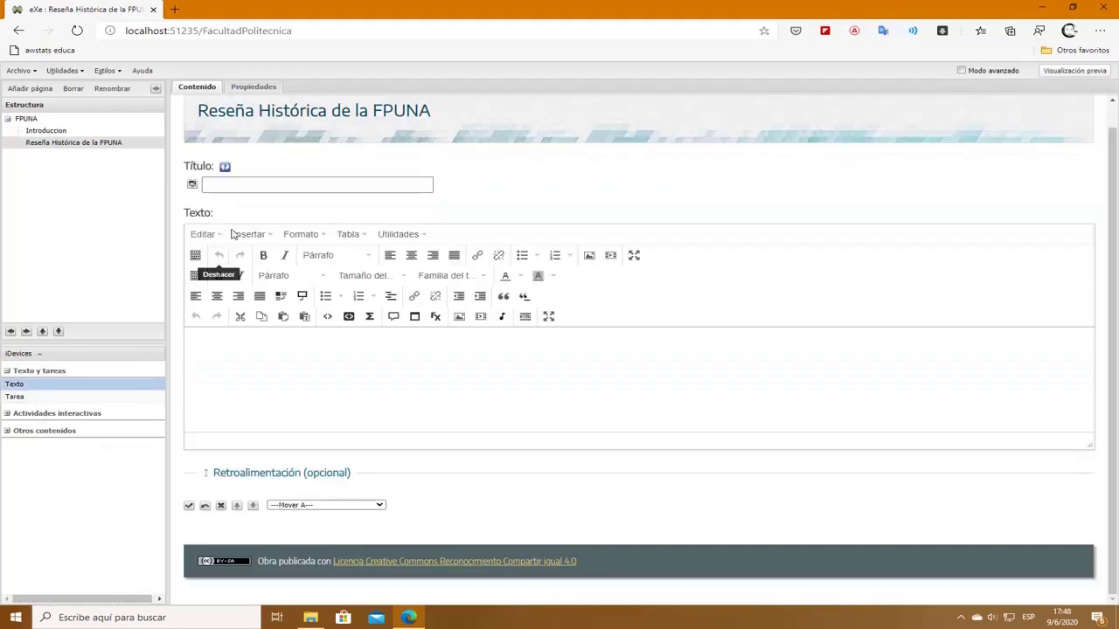
{"action": "left_click", "coordinate": [229, 207]}
{"action": "type", "text": "H"}
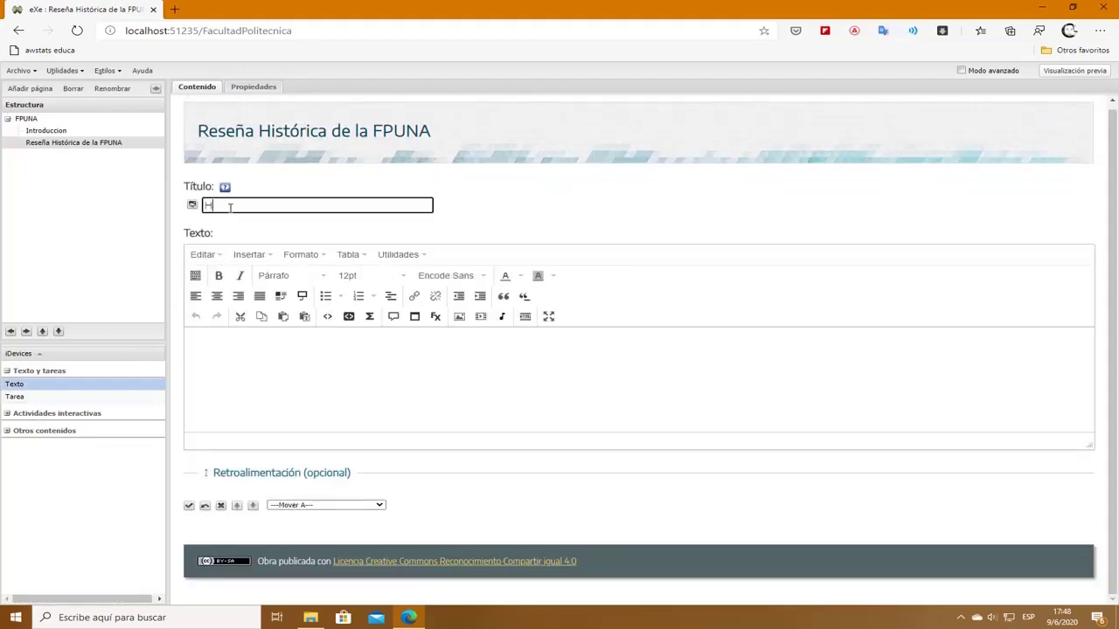
{"action": "type", "text": "istoria de la FPUNA"}
{"action": "left_click", "coordinate": [239, 377]}
{"action": "type", "text": "adasd"}
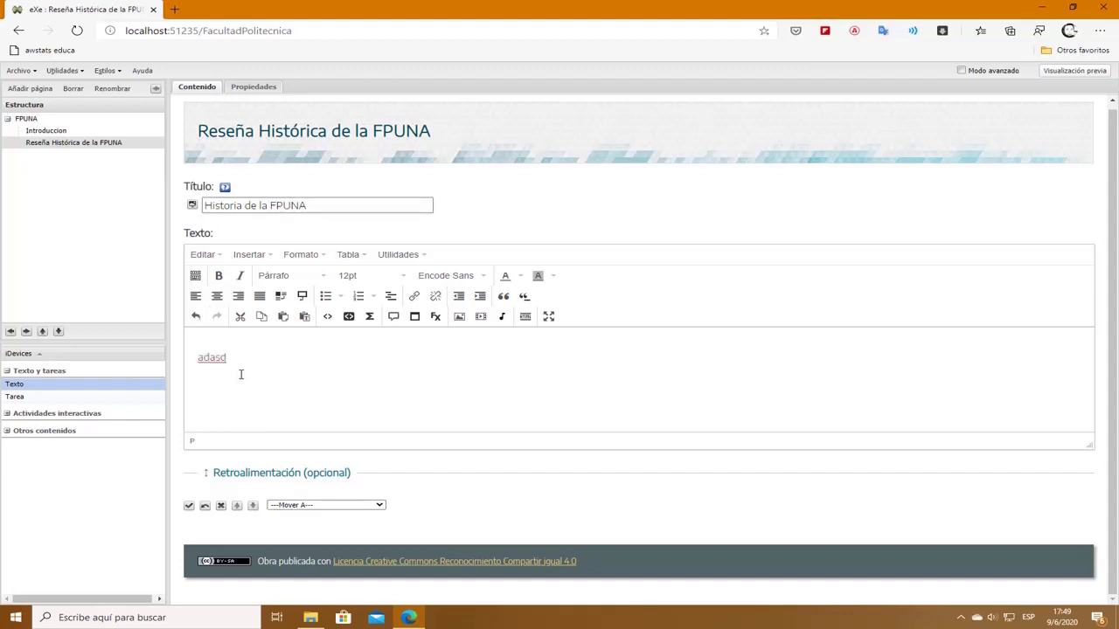
{"action": "left_click", "coordinate": [189, 506]}
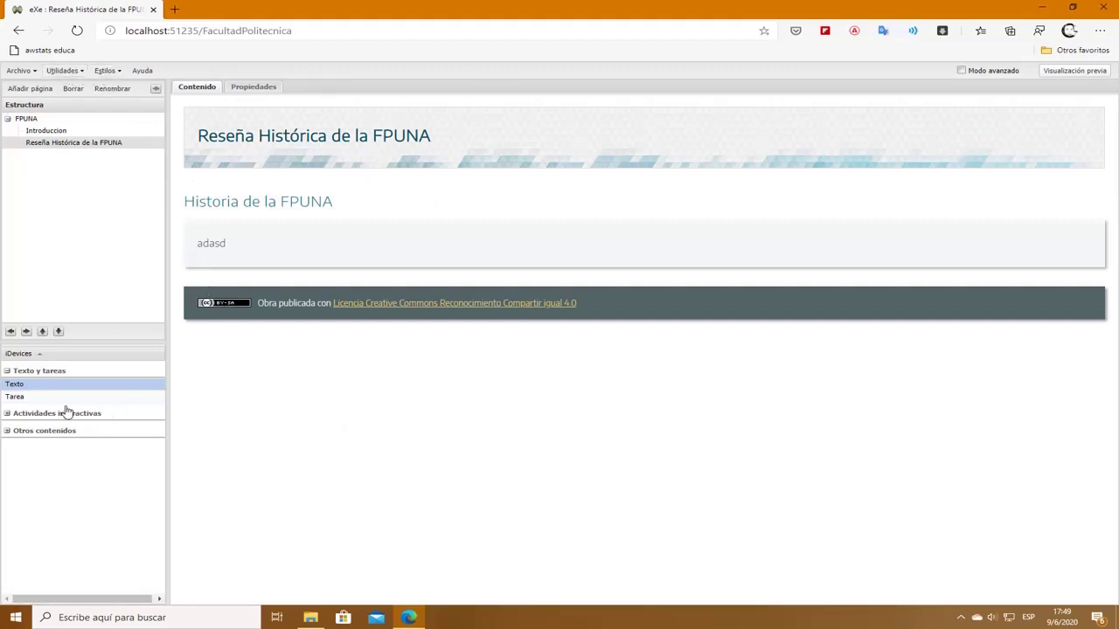
{"action": "left_click", "coordinate": [20, 70]}
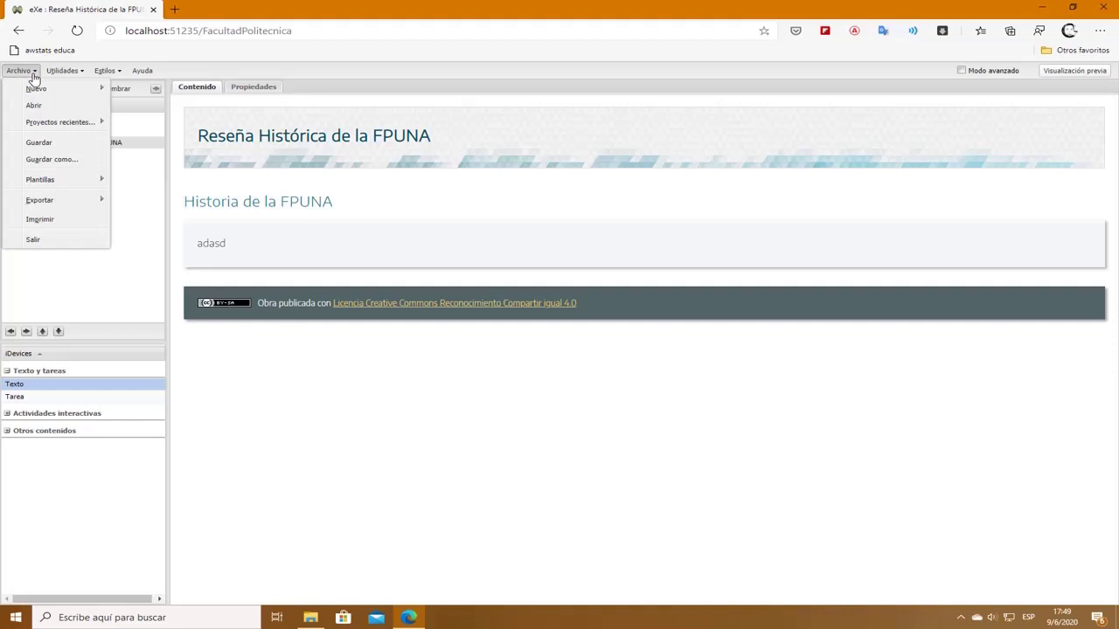
{"action": "left_click", "coordinate": [38, 143]}
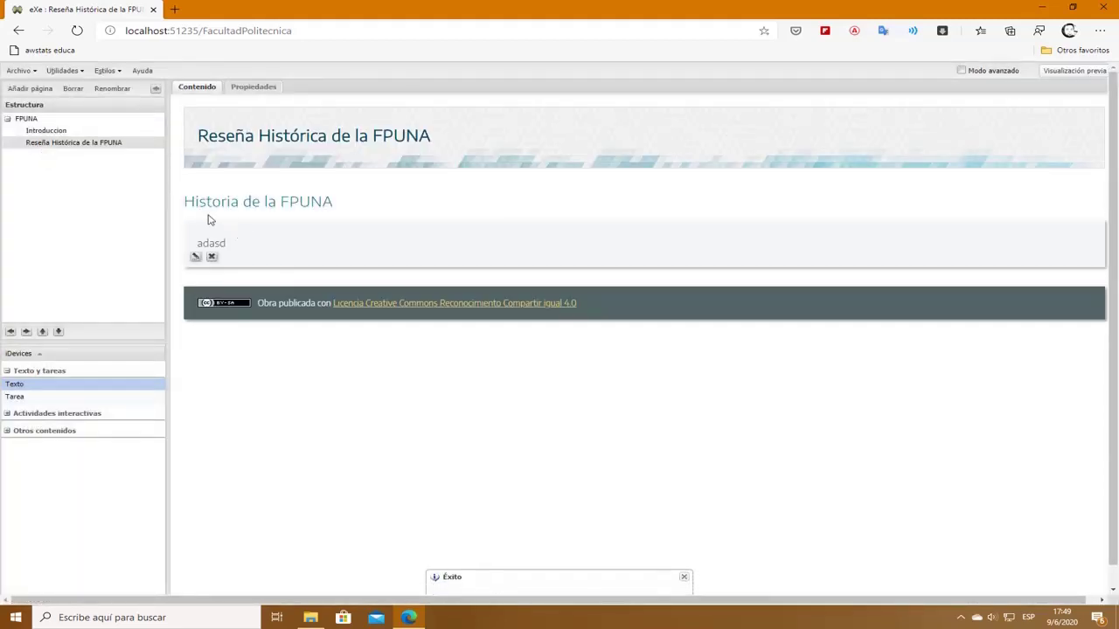
Add a second line "asd" to the Historia de la FPUNA iDevice and save the iDevice
{"action": "left_click", "coordinate": [196, 256]}
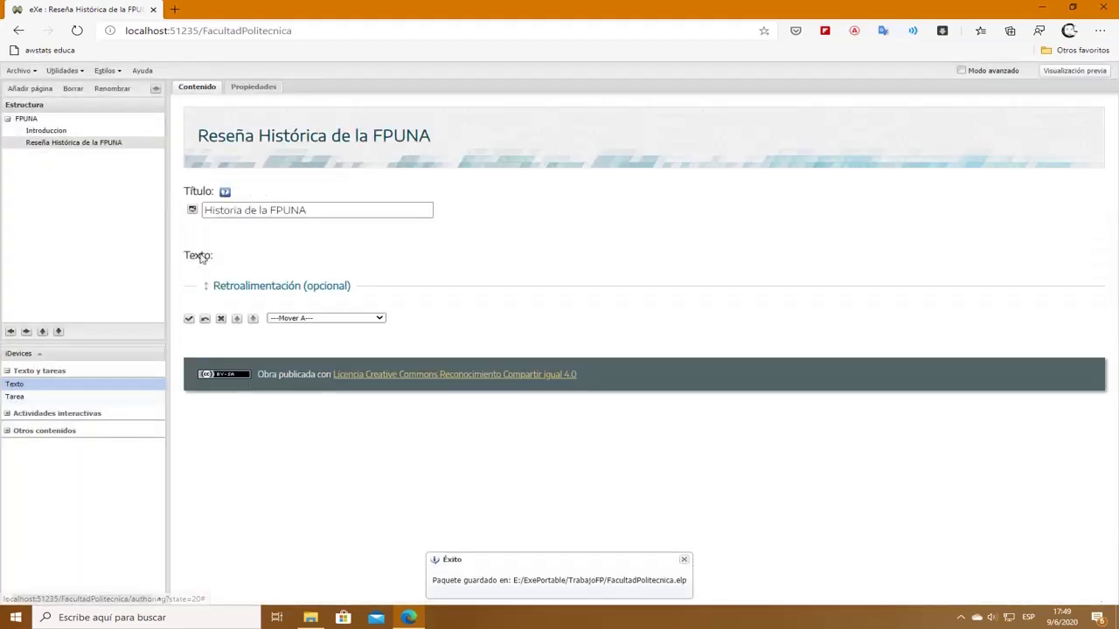
{"action": "left_click", "coordinate": [279, 361]}
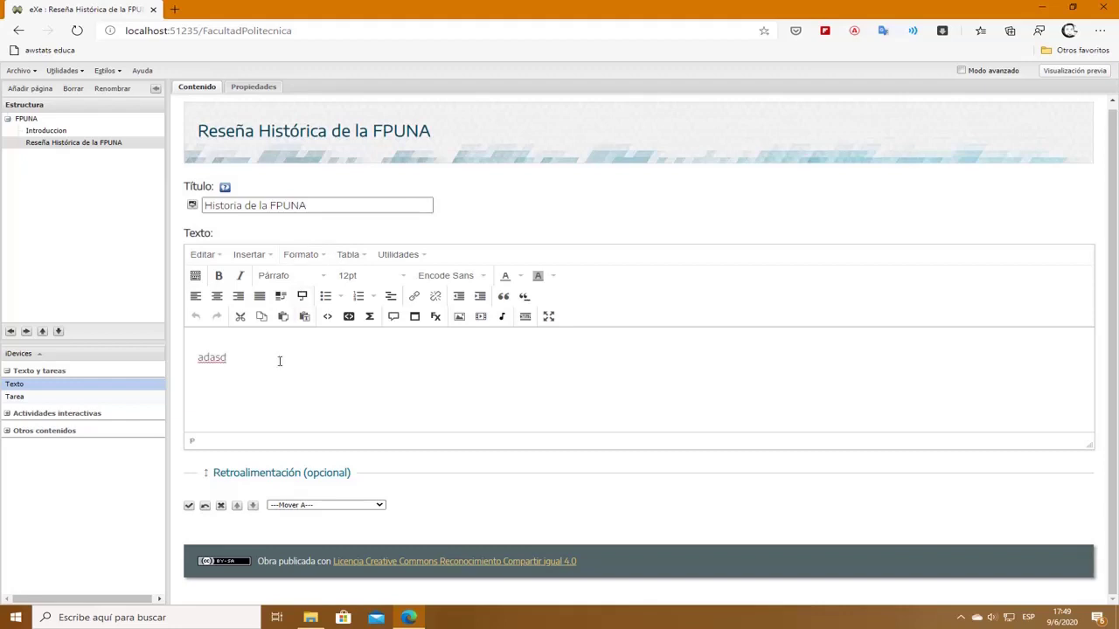
{"action": "type", "text": "asd"}
{"action": "left_click", "coordinate": [188, 507]}
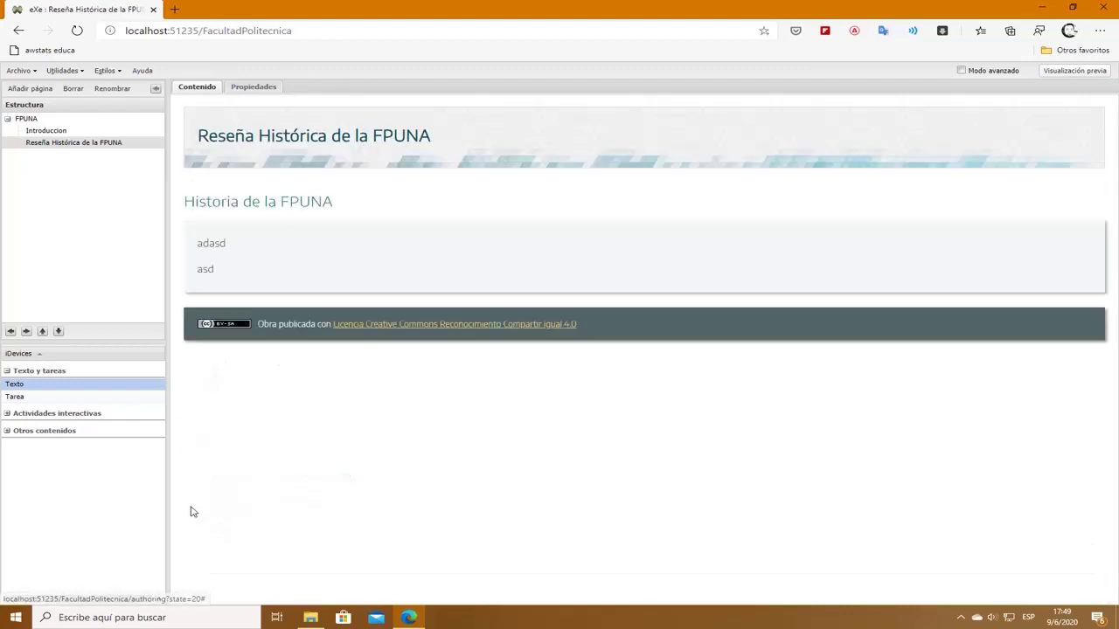
Set the browser in the eXeLearning preferences to Internet Explorer and save the preferences
{"action": "left_click", "coordinate": [80, 72]}
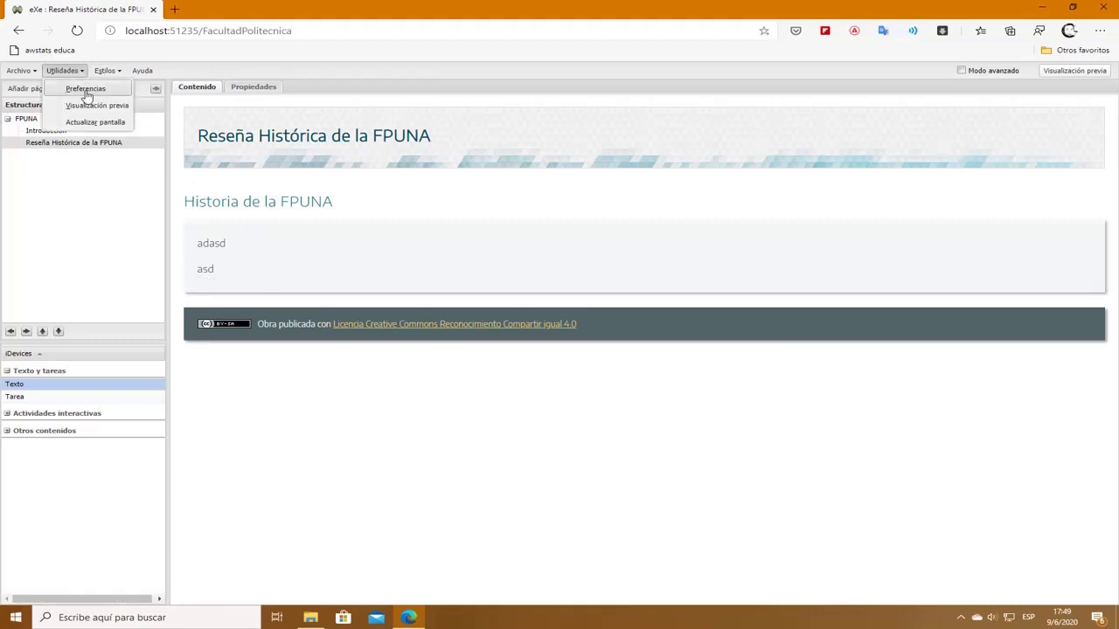
{"action": "left_click", "coordinate": [86, 90]}
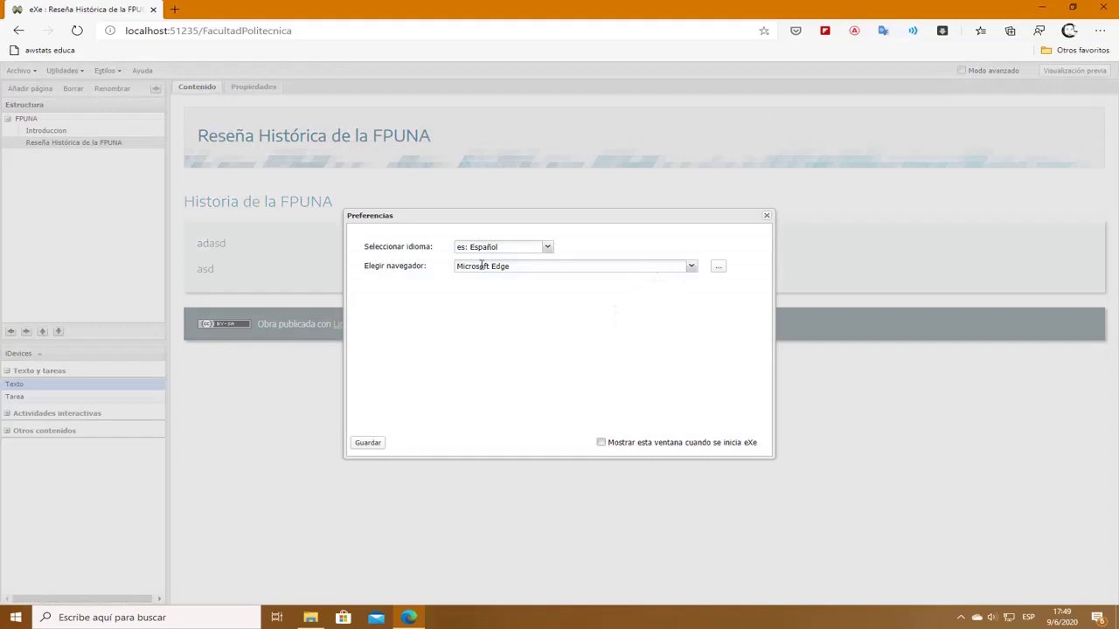
{"action": "left_click", "coordinate": [692, 270]}
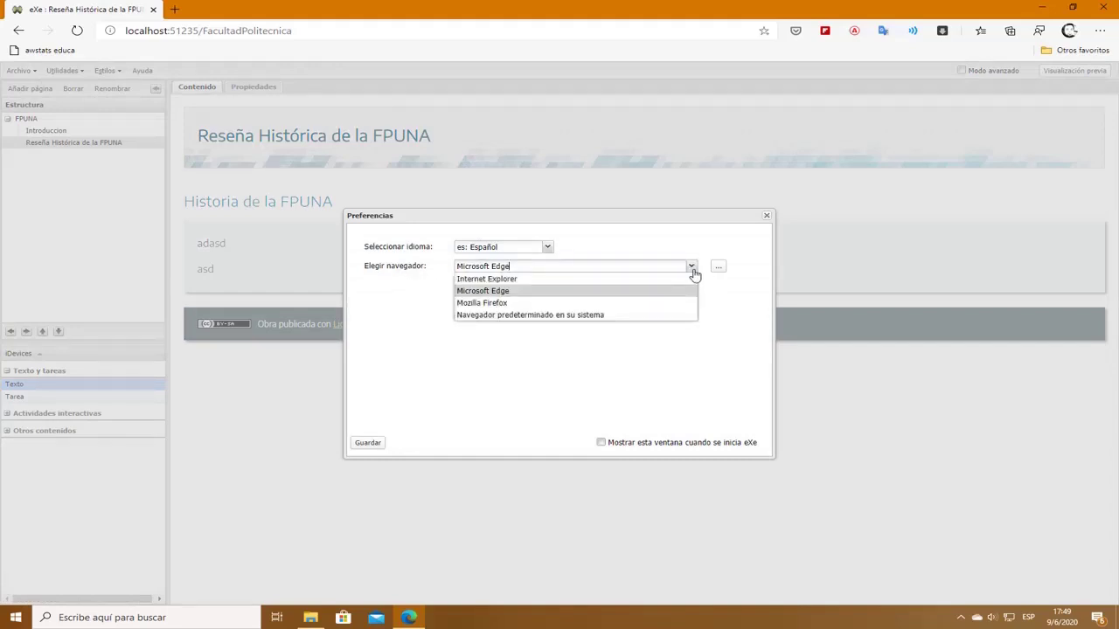
{"action": "left_click", "coordinate": [641, 279]}
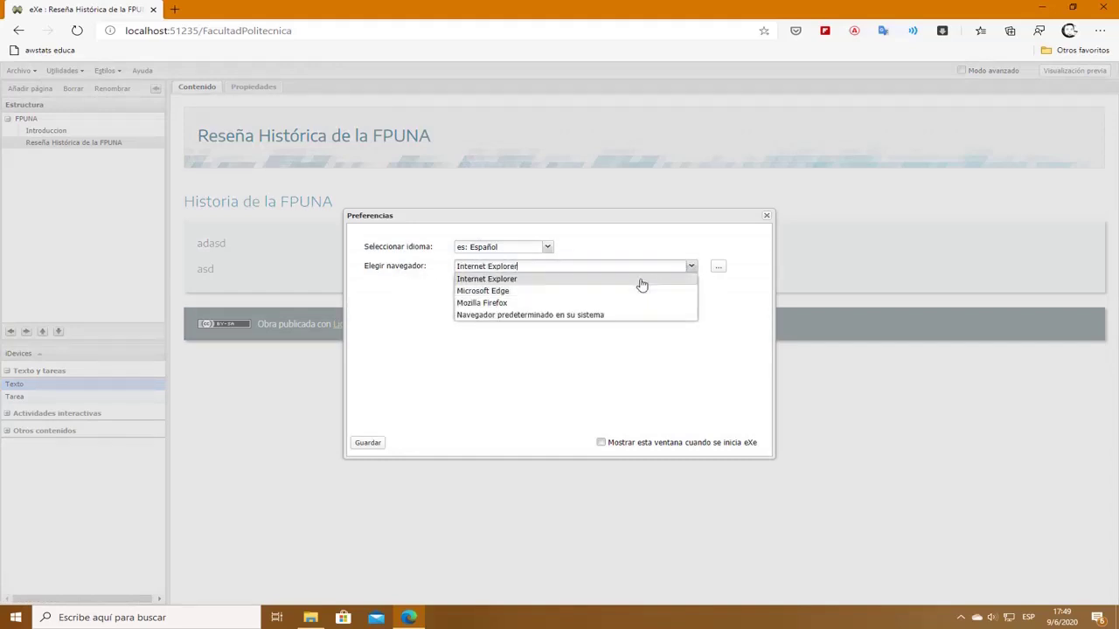
{"action": "left_click", "coordinate": [377, 445]}
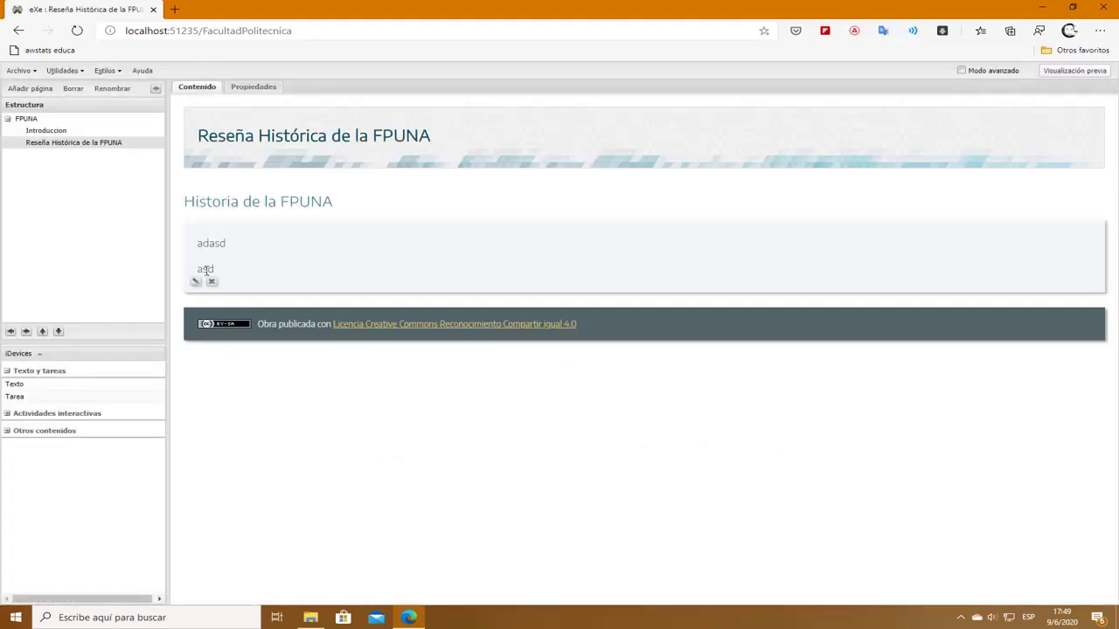
Open the Historia de la FPUNA iDevice for editing and save the project
{"action": "left_click", "coordinate": [196, 281]}
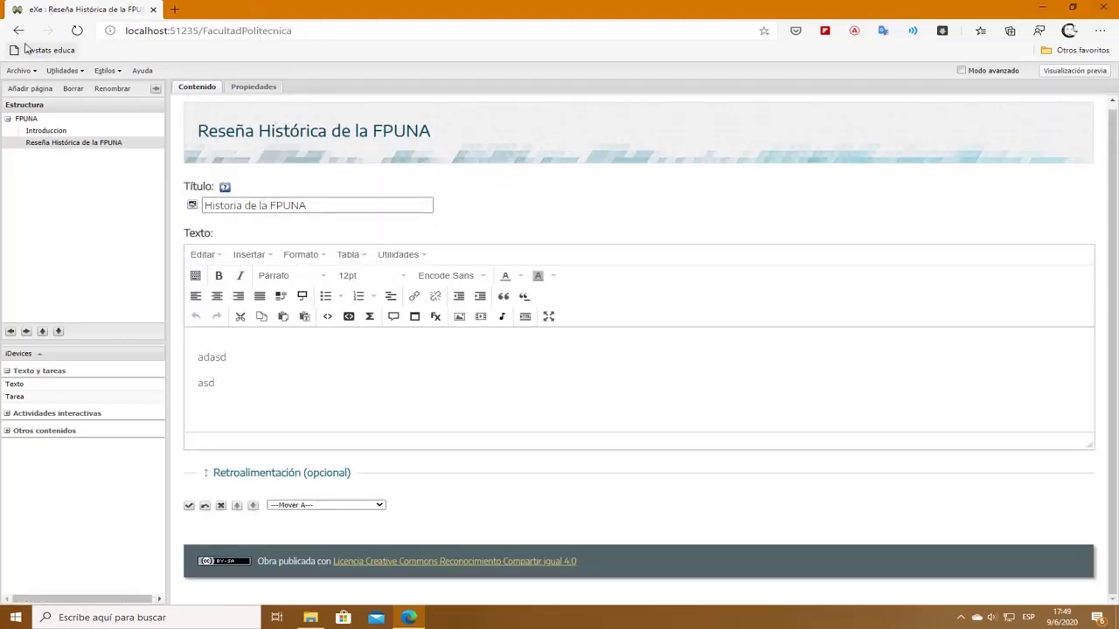
{"action": "left_click", "coordinate": [19, 70]}
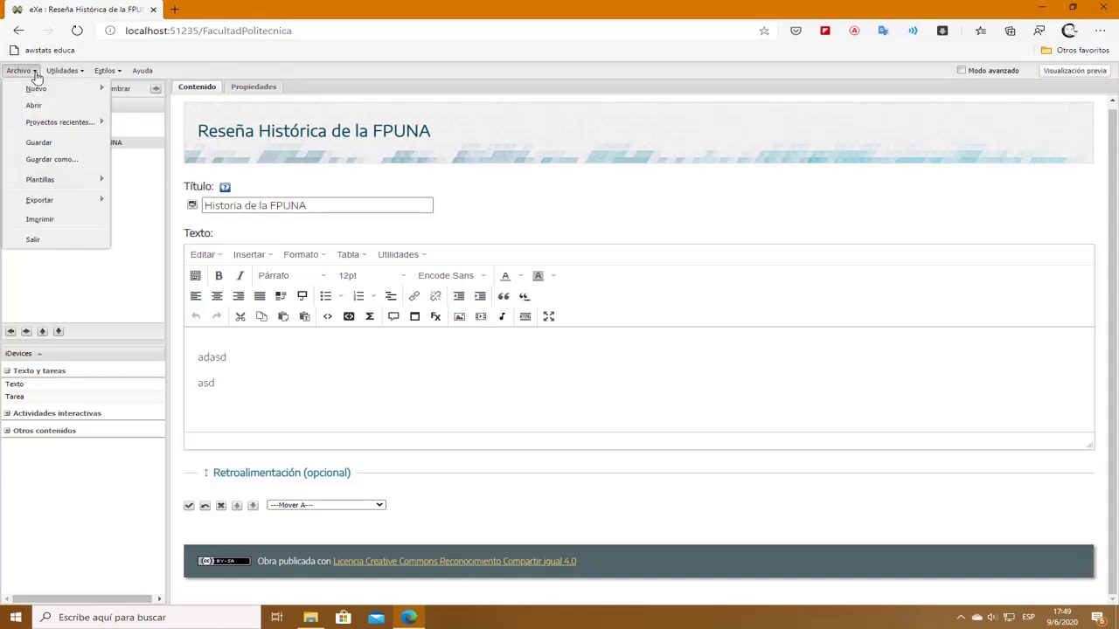
{"action": "left_click", "coordinate": [42, 143]}
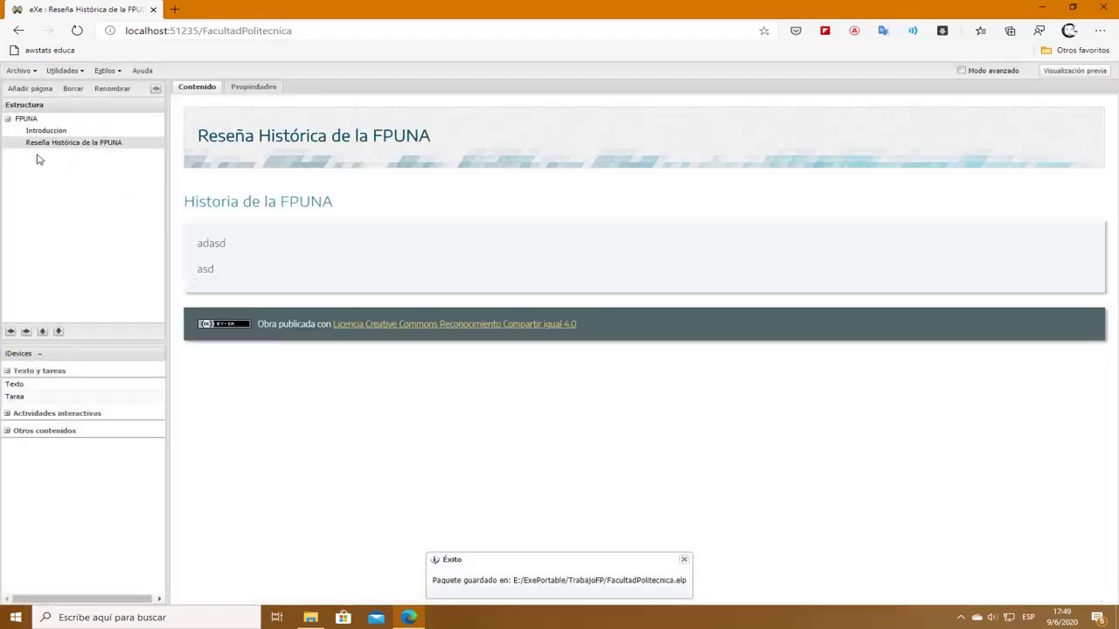
Exit eXeLearning, saving the modified package first, and close the browser window
{"action": "left_click", "coordinate": [19, 70]}
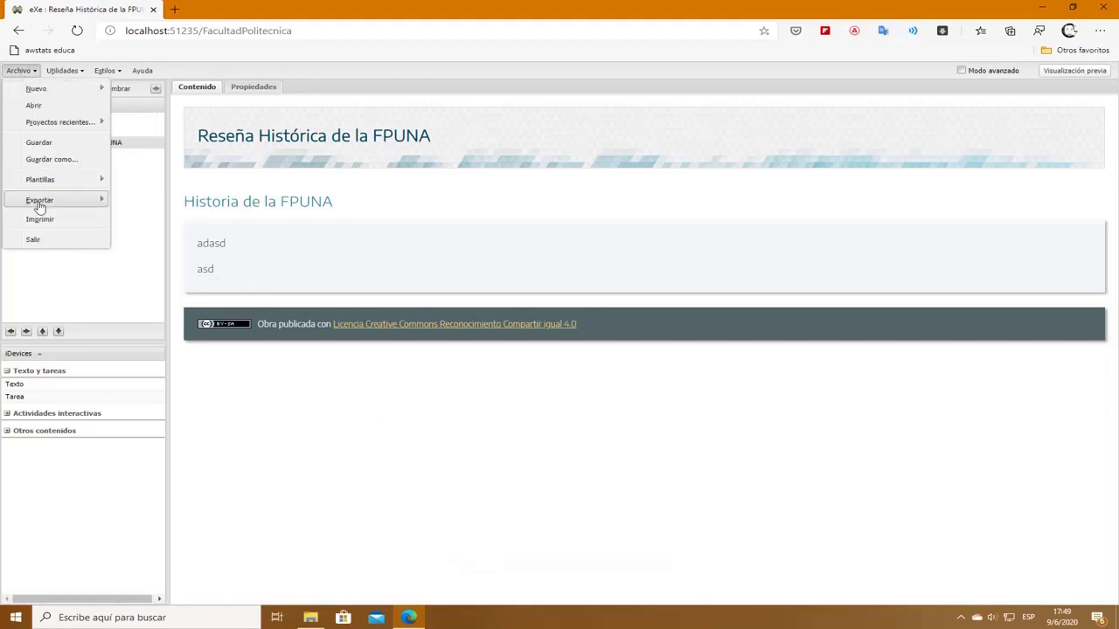
{"action": "left_click", "coordinate": [33, 240]}
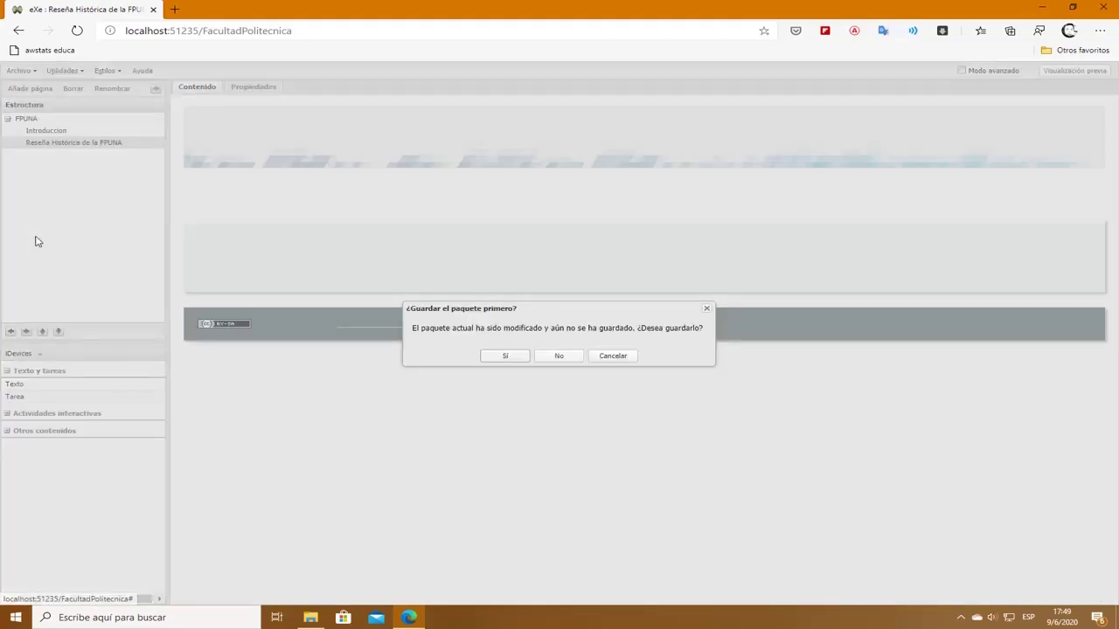
{"action": "left_click", "coordinate": [501, 357]}
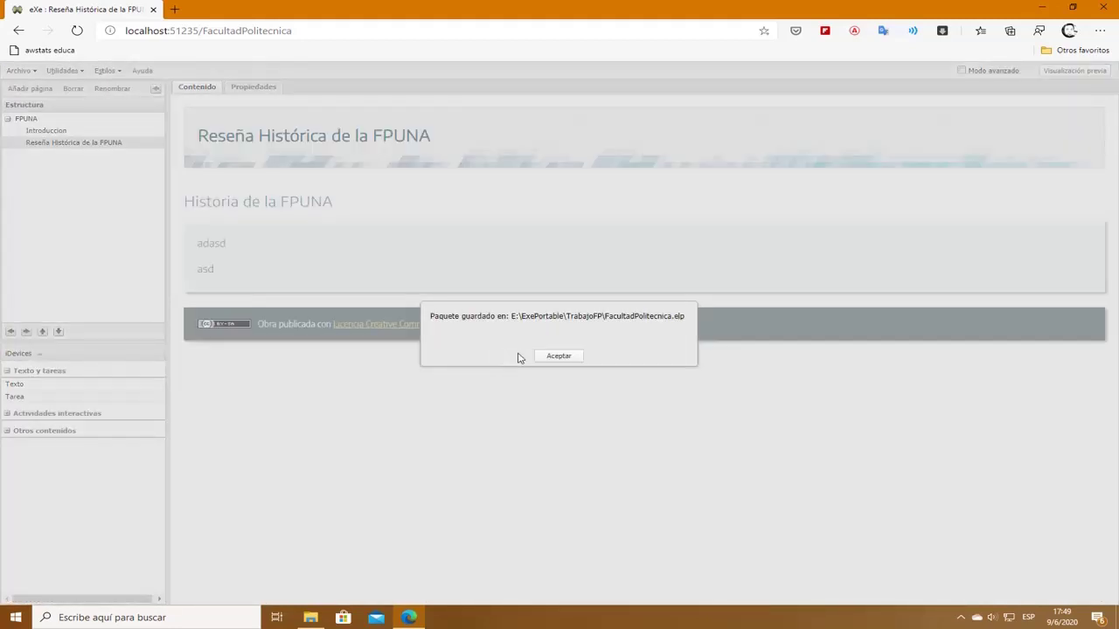
{"action": "left_click", "coordinate": [547, 358]}
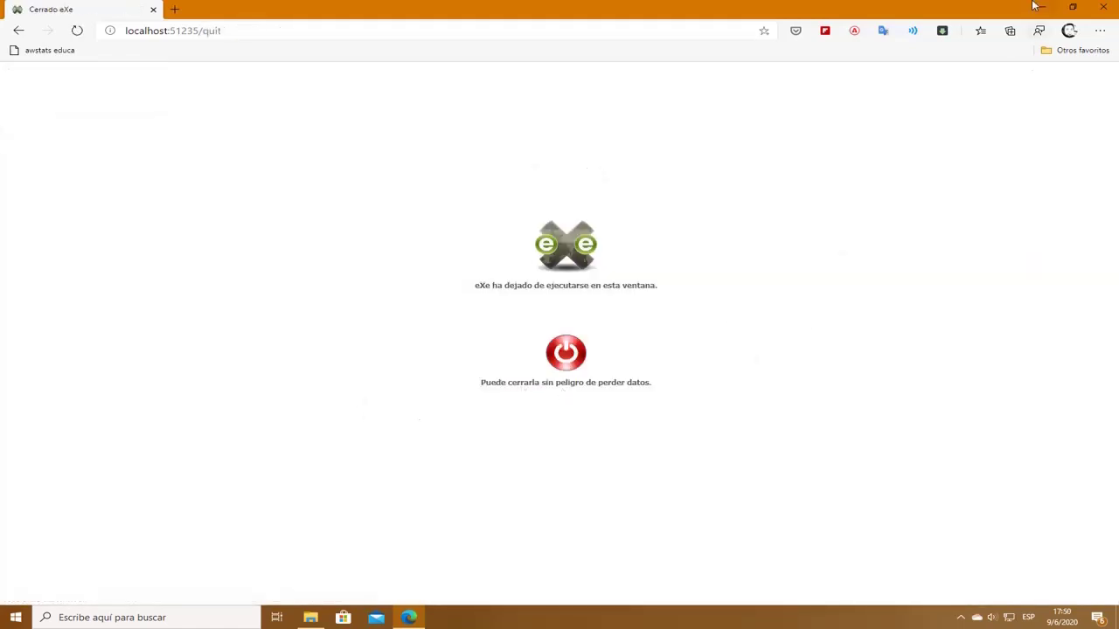
{"action": "left_click", "coordinate": [1104, 6]}
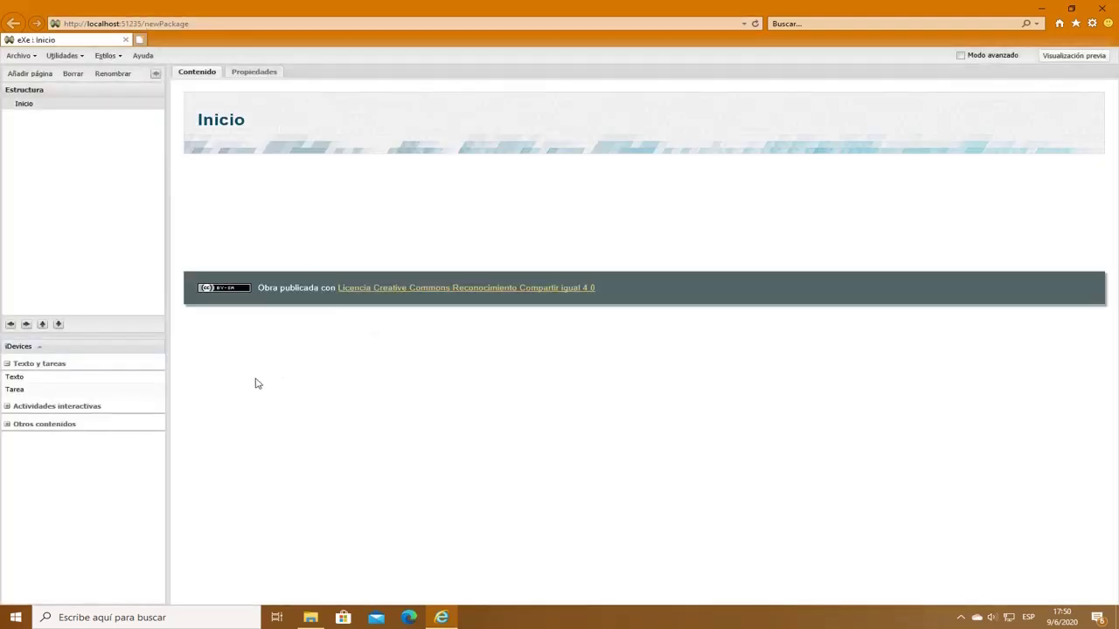
Open the FacultadPolitecnica.elp project from the TrabajoFP folder in the Internet Explorer session
{"action": "left_click", "coordinate": [31, 58]}
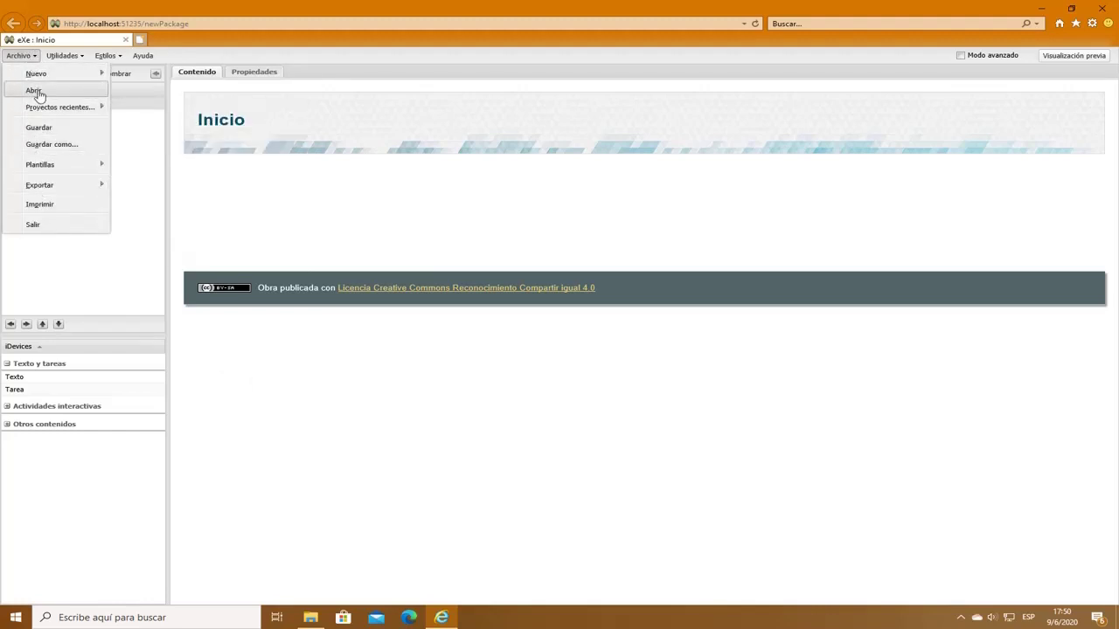
{"action": "left_click", "coordinate": [34, 90]}
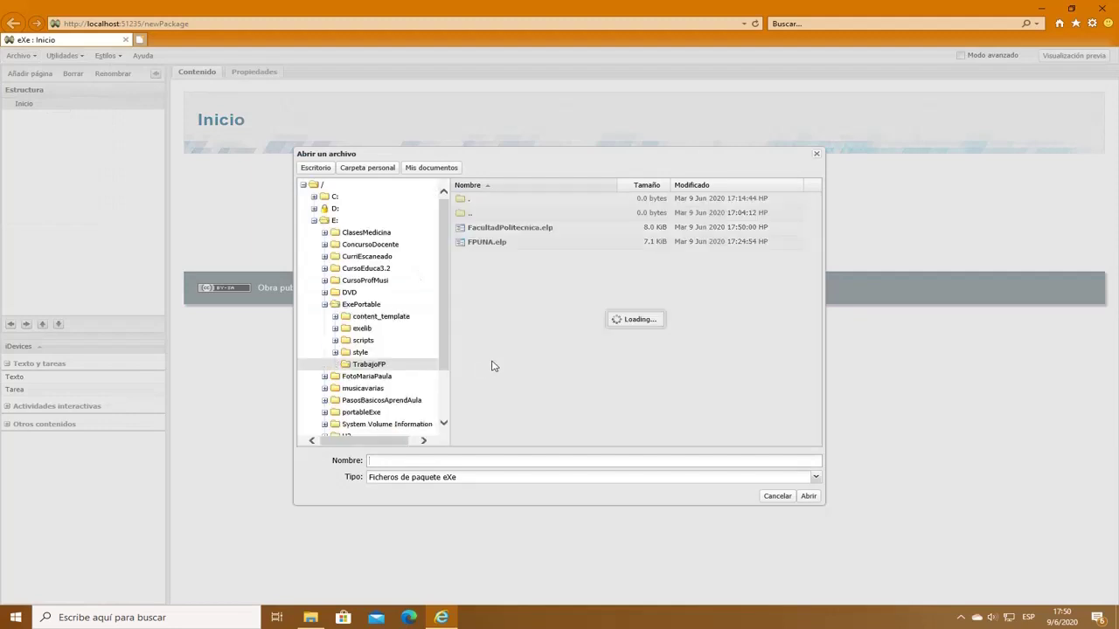
{"action": "left_click", "coordinate": [531, 230]}
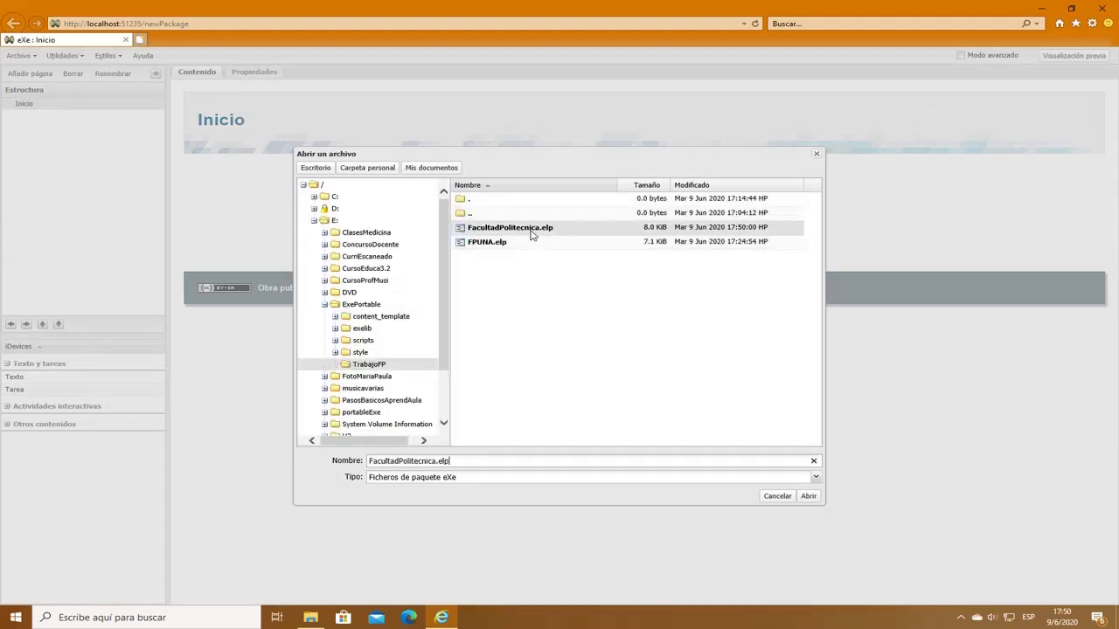
{"action": "left_click", "coordinate": [811, 498]}
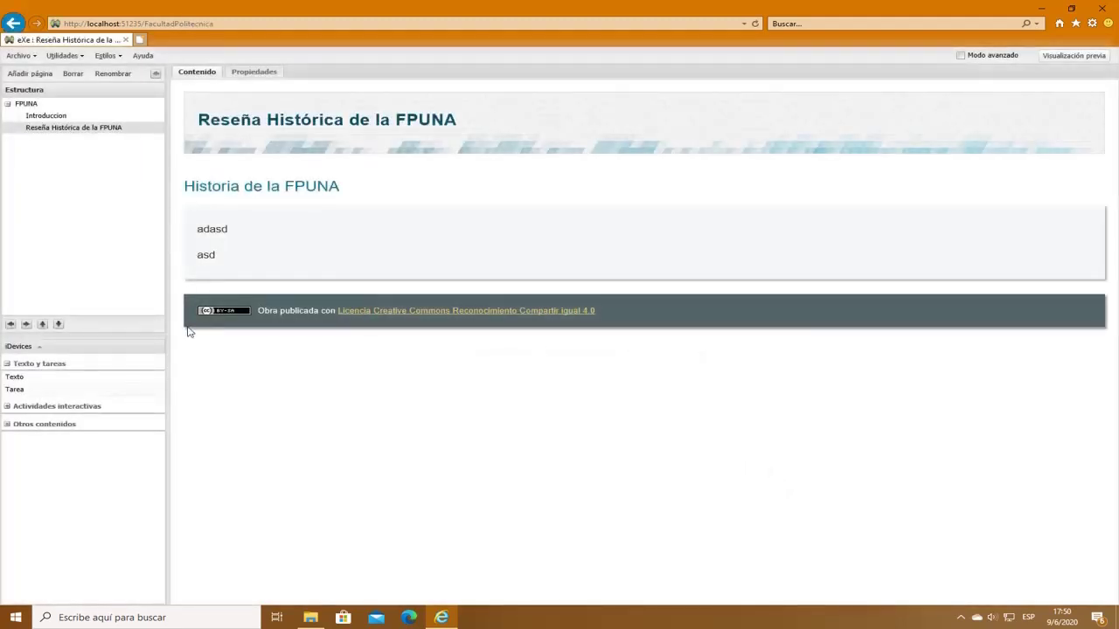
Check whether the FPUNA, Introduccion and Reseña Histórica de la FPUNA pages display their content when selected in the project structure
{"action": "left_click", "coordinate": [31, 116]}
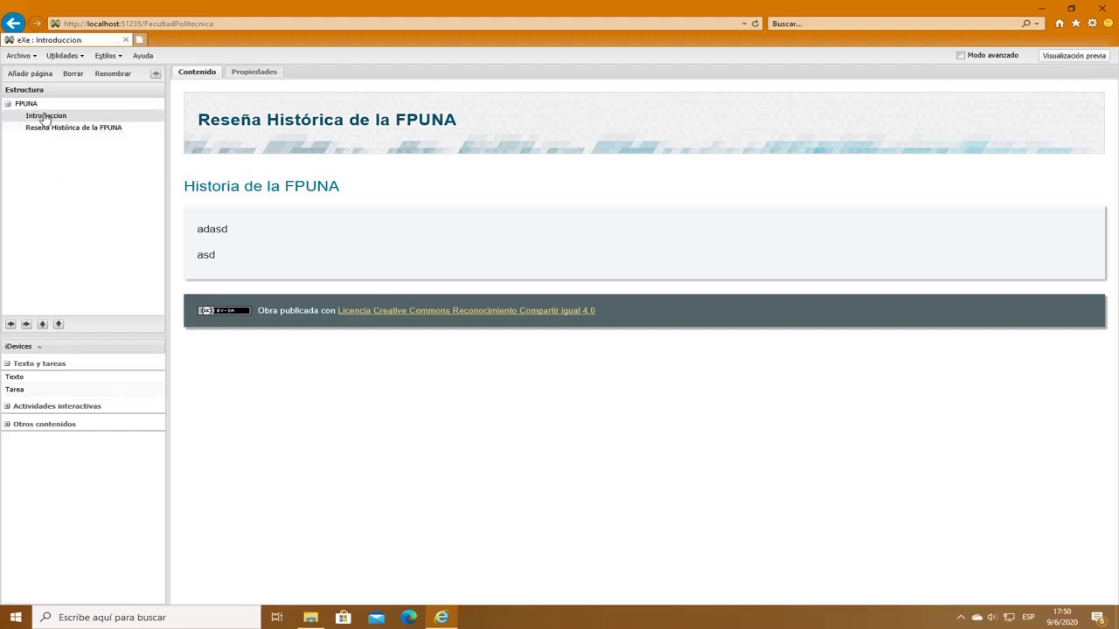
{"action": "left_click", "coordinate": [28, 104]}
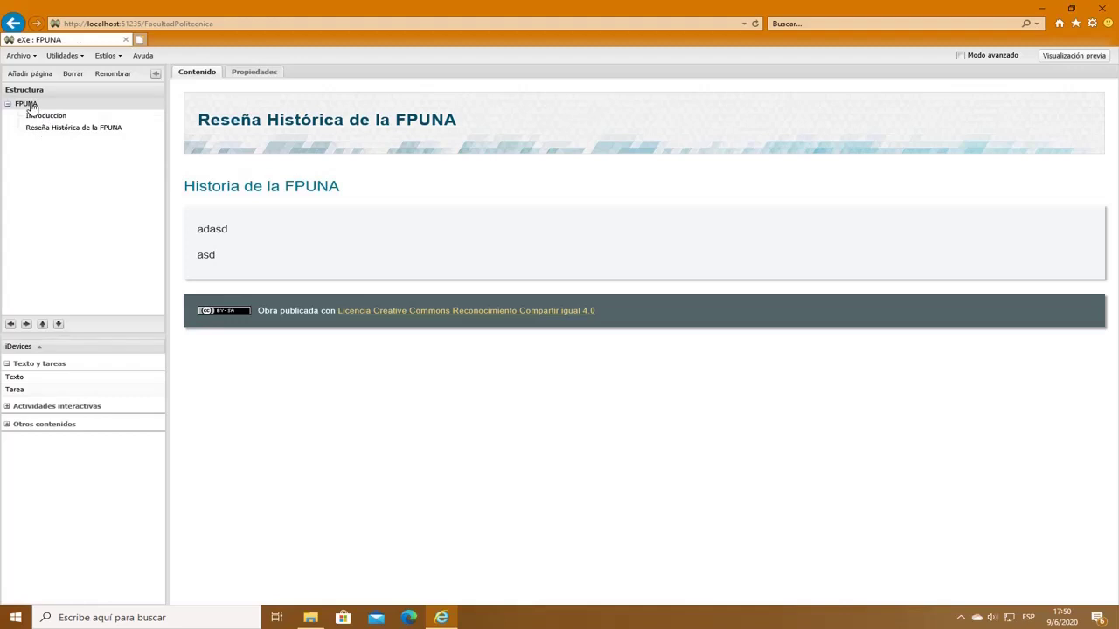
{"action": "left_click", "coordinate": [43, 117]}
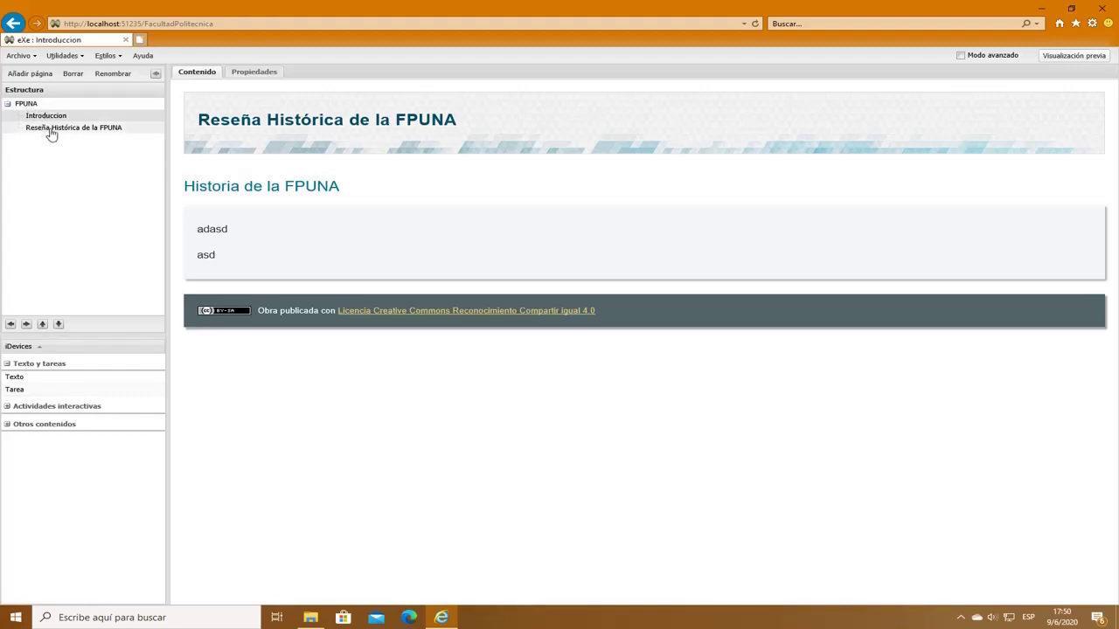
{"action": "left_click", "coordinate": [51, 129]}
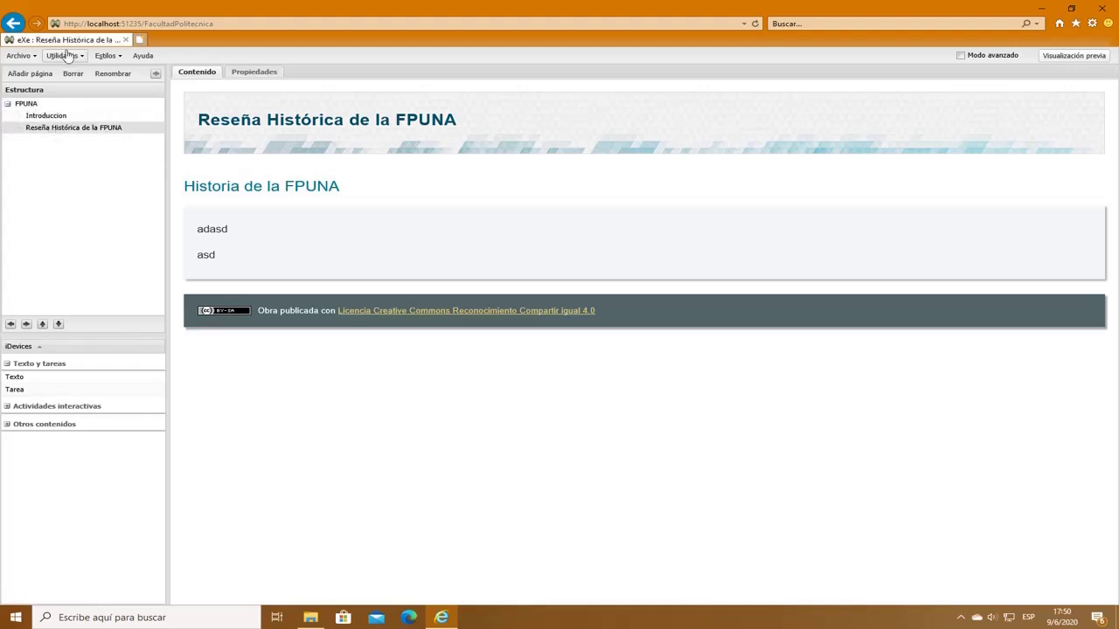
{"action": "left_click", "coordinate": [40, 116]}
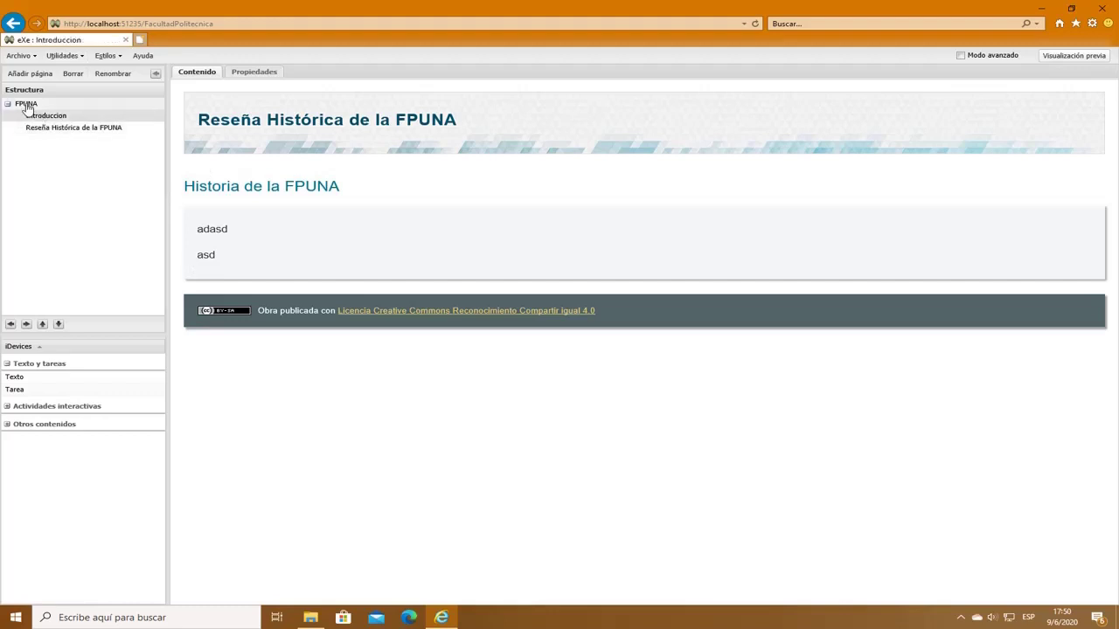
{"action": "left_click", "coordinate": [24, 103]}
{"action": "mouse_move", "coordinate": [193, 280]}
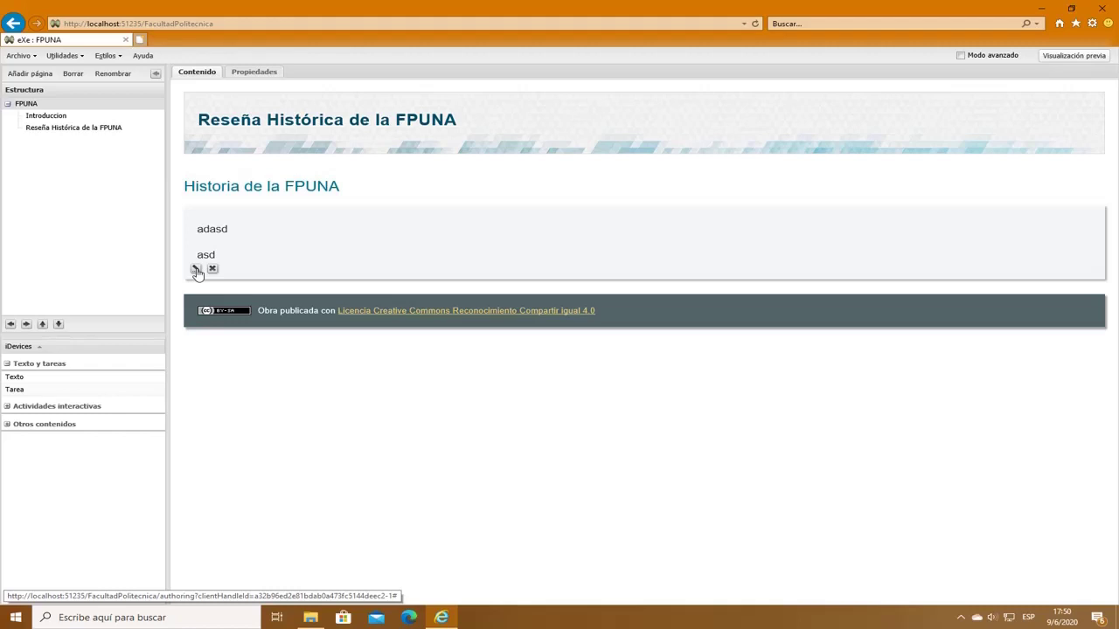
Set the browser in the eXeLearning preferences to Microsoft Edge and save the preferences
{"action": "left_click", "coordinate": [81, 56]}
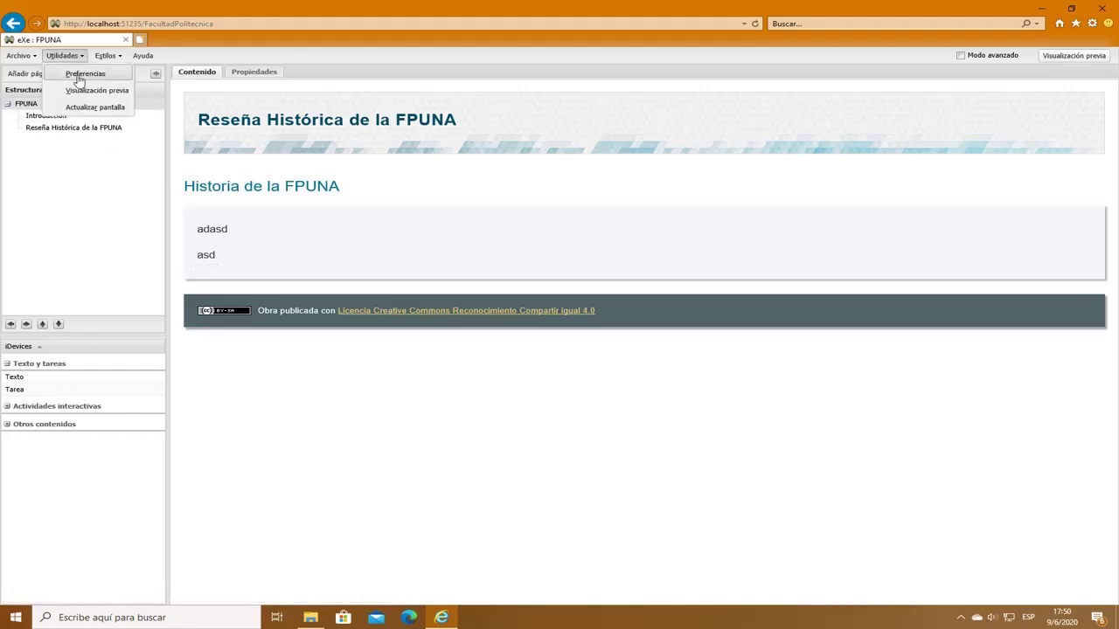
{"action": "left_click", "coordinate": [80, 76]}
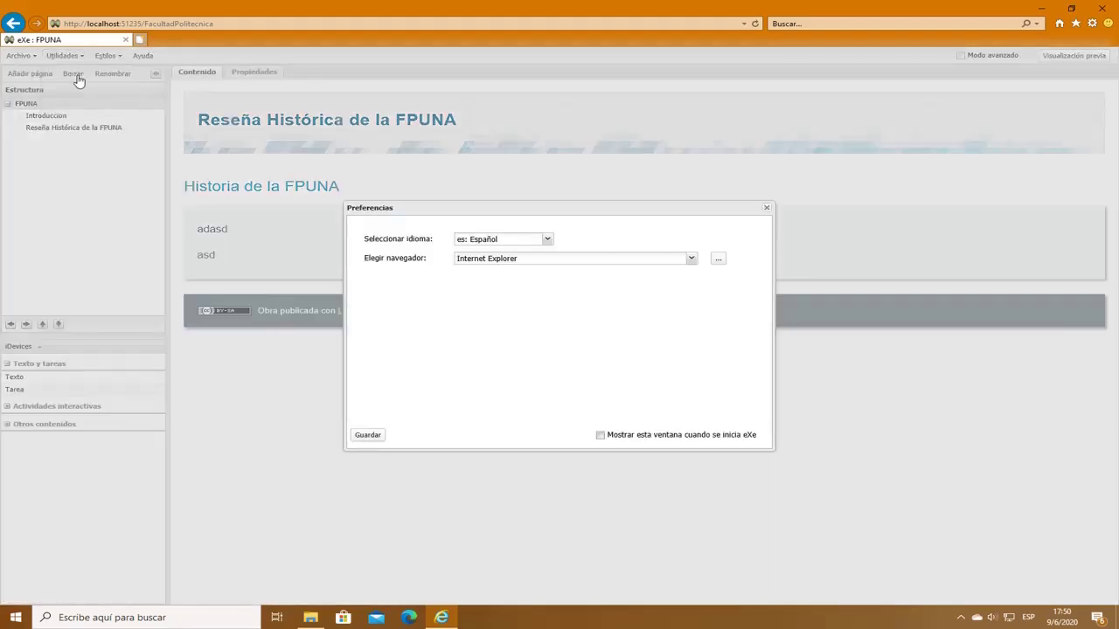
{"action": "left_click", "coordinate": [692, 257]}
{"action": "left_click", "coordinate": [545, 284]}
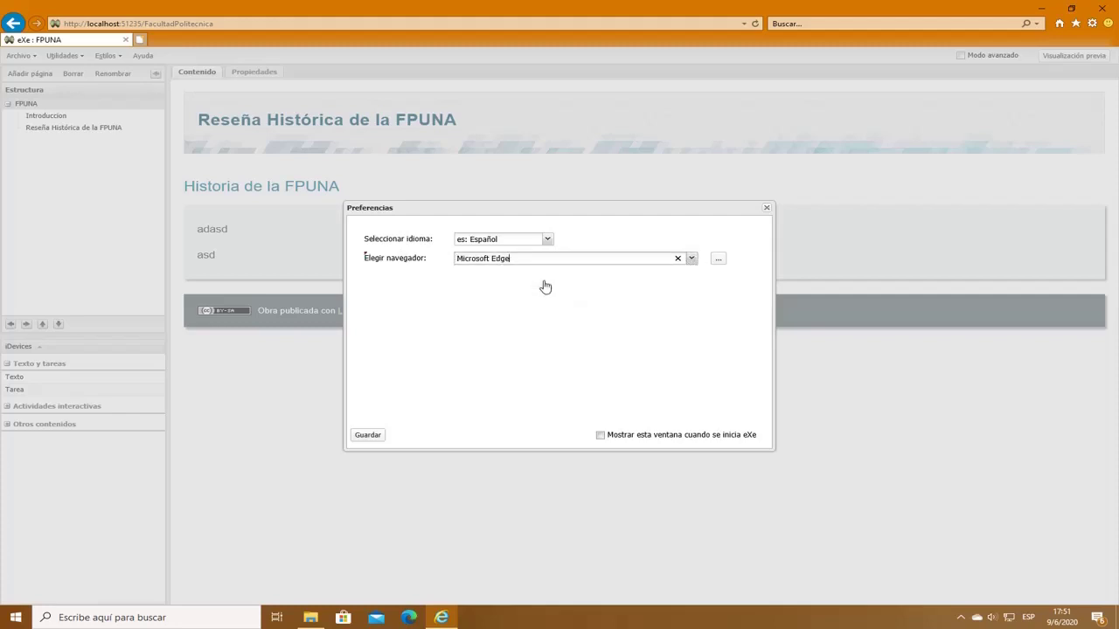
{"action": "left_click", "coordinate": [368, 436]}
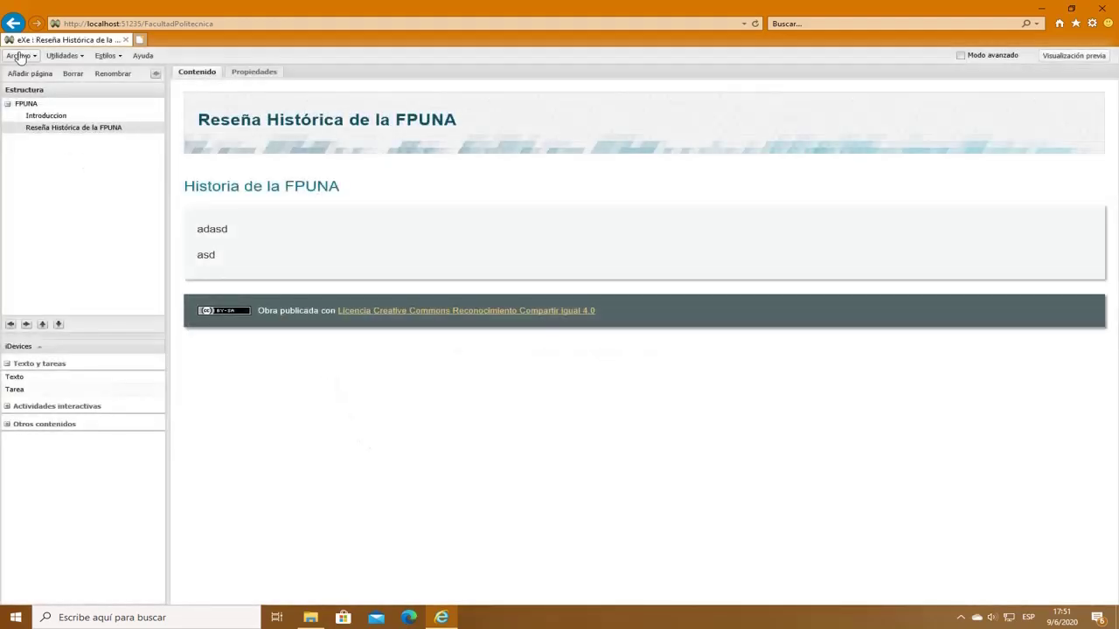
Save the project, exit eXeLearning and close the Internet Explorer window
{"action": "left_click", "coordinate": [19, 56]}
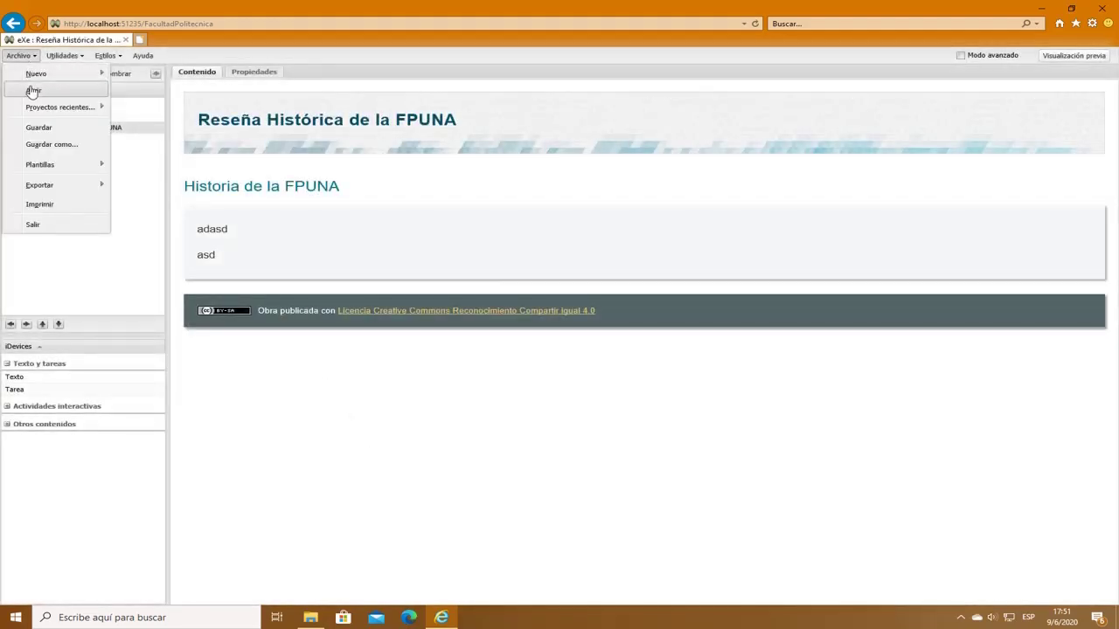
{"action": "left_click", "coordinate": [37, 128]}
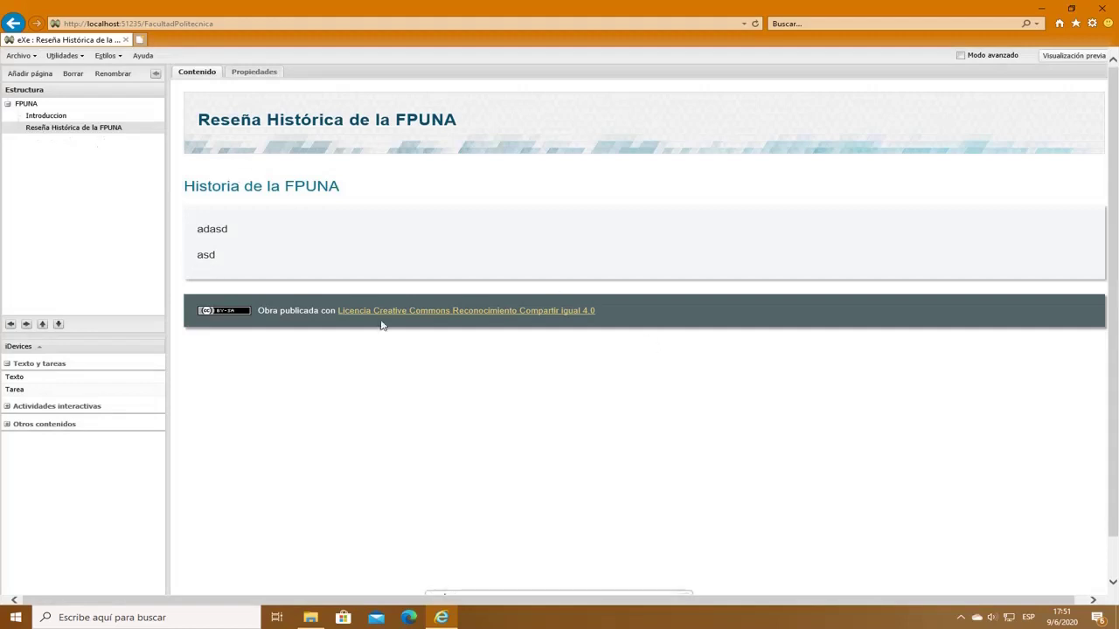
{"action": "left_click", "coordinate": [19, 56]}
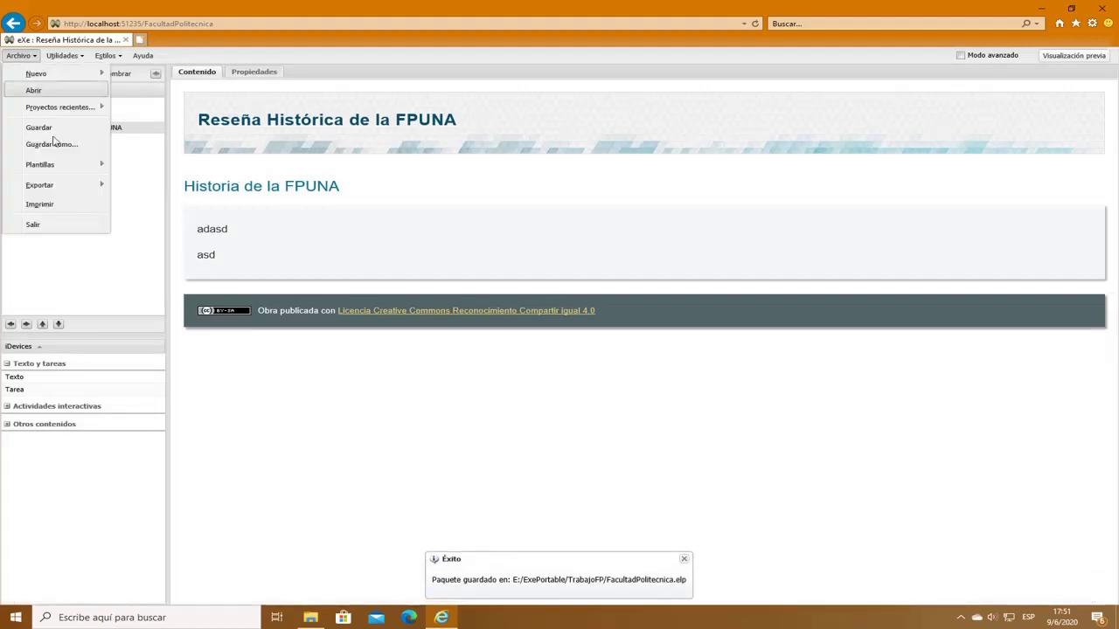
{"action": "left_click", "coordinate": [45, 226]}
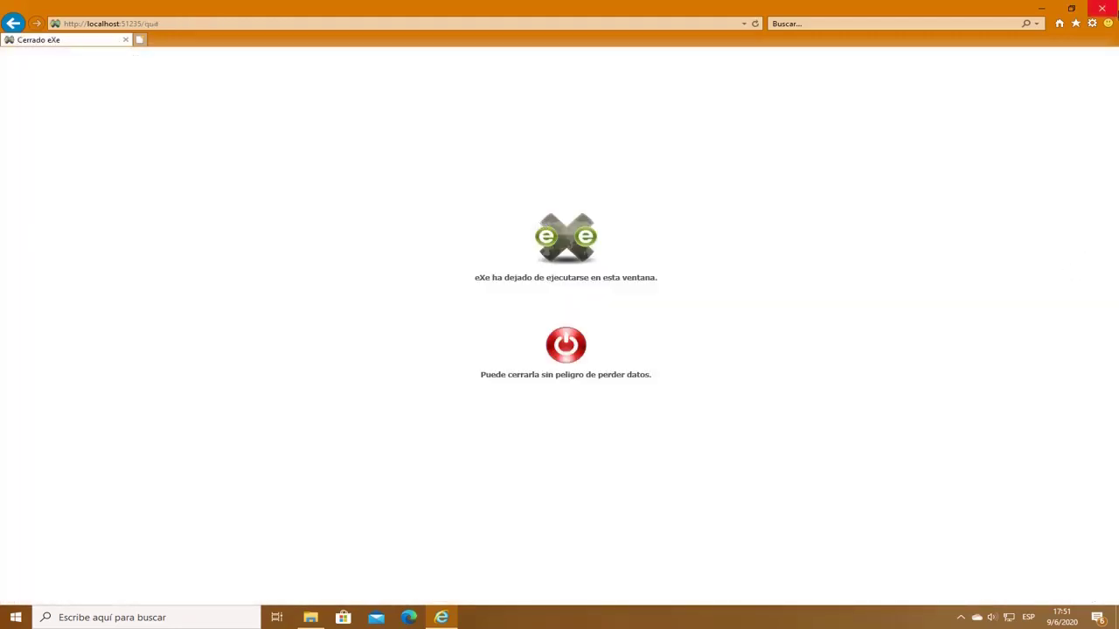
{"action": "left_click", "coordinate": [1098, 7]}
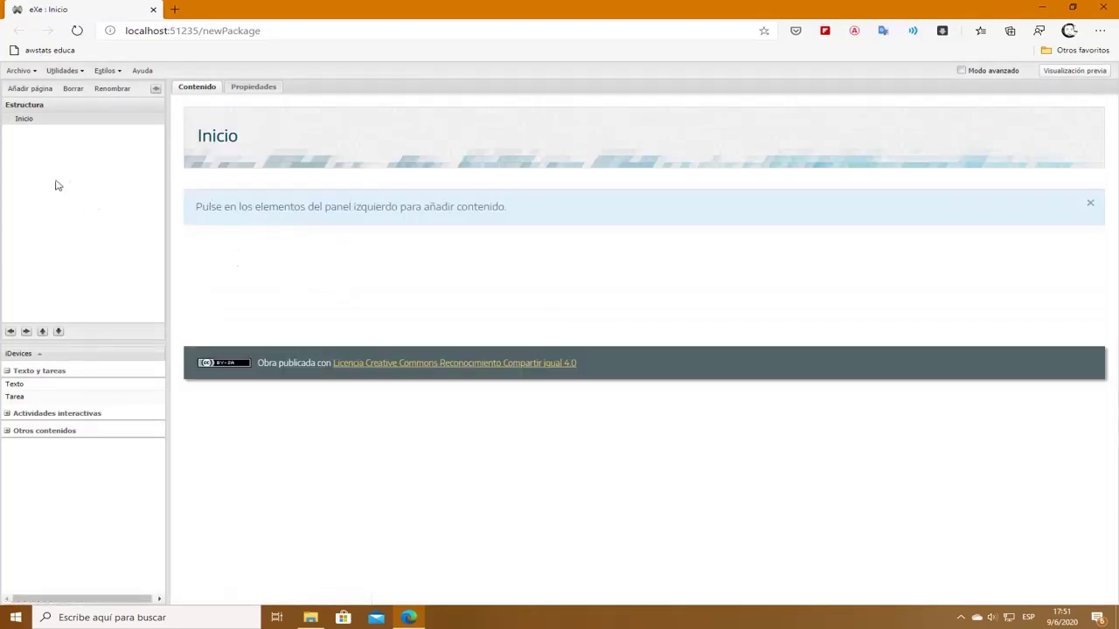
Reopen FacultadPolitecnica.elp from the TrabajoFP folder in the Microsoft Edge session
{"action": "left_click", "coordinate": [34, 73]}
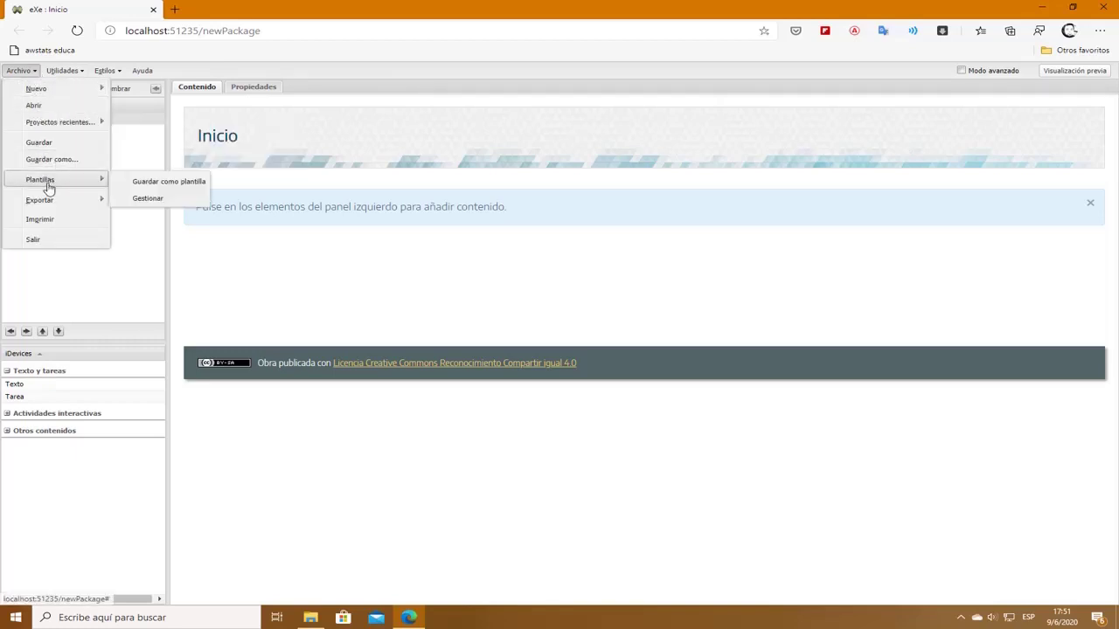
{"action": "left_click", "coordinate": [46, 107]}
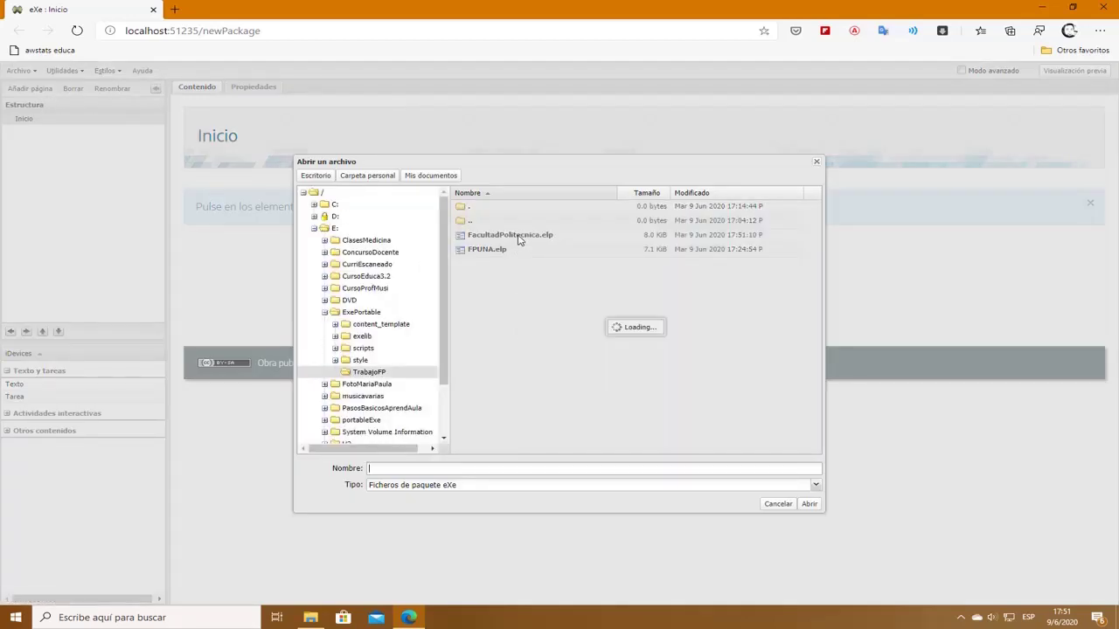
{"action": "left_click", "coordinate": [518, 239]}
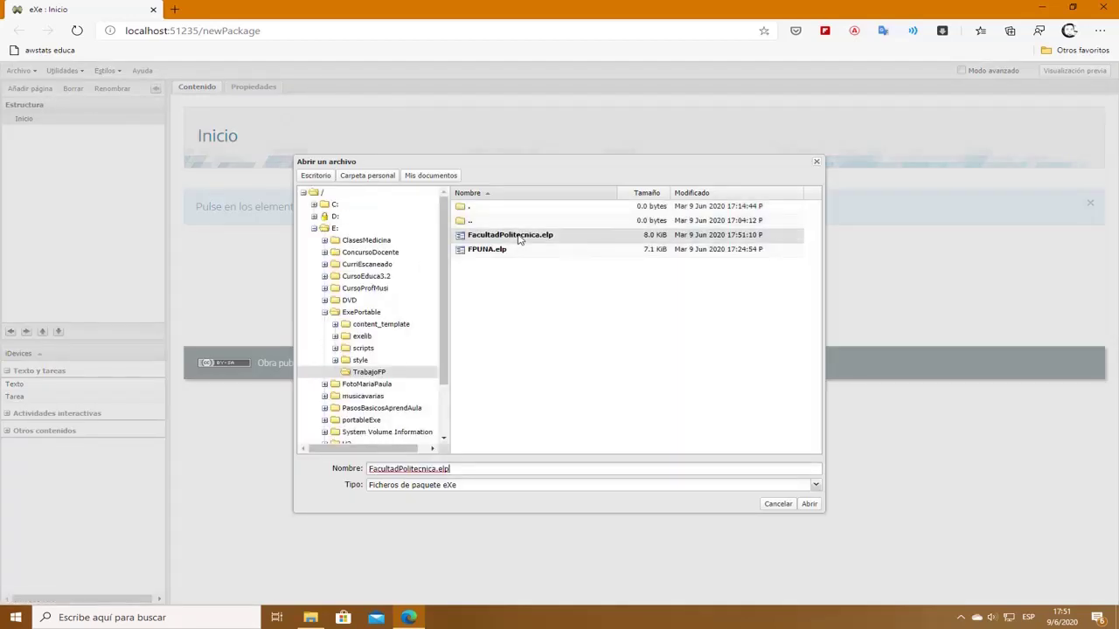
{"action": "left_click", "coordinate": [806, 505]}
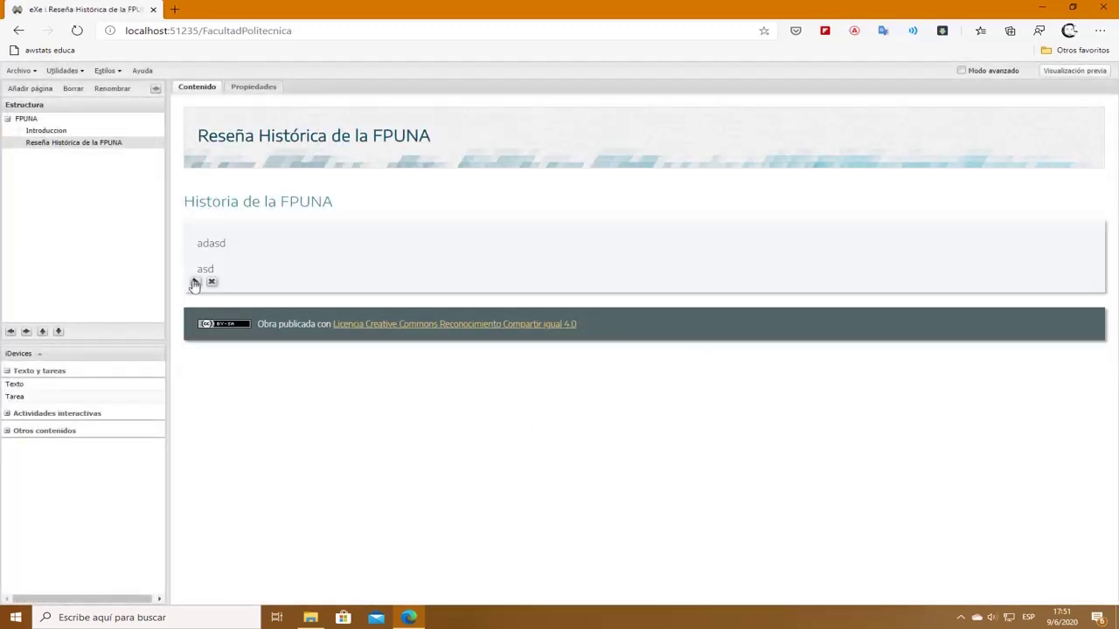
Add a third line "puedo edita" to the Historia de la FPUNA iDevice, save it, and view the Introduccion and FPUNA pages
{"action": "left_click", "coordinate": [195, 285]}
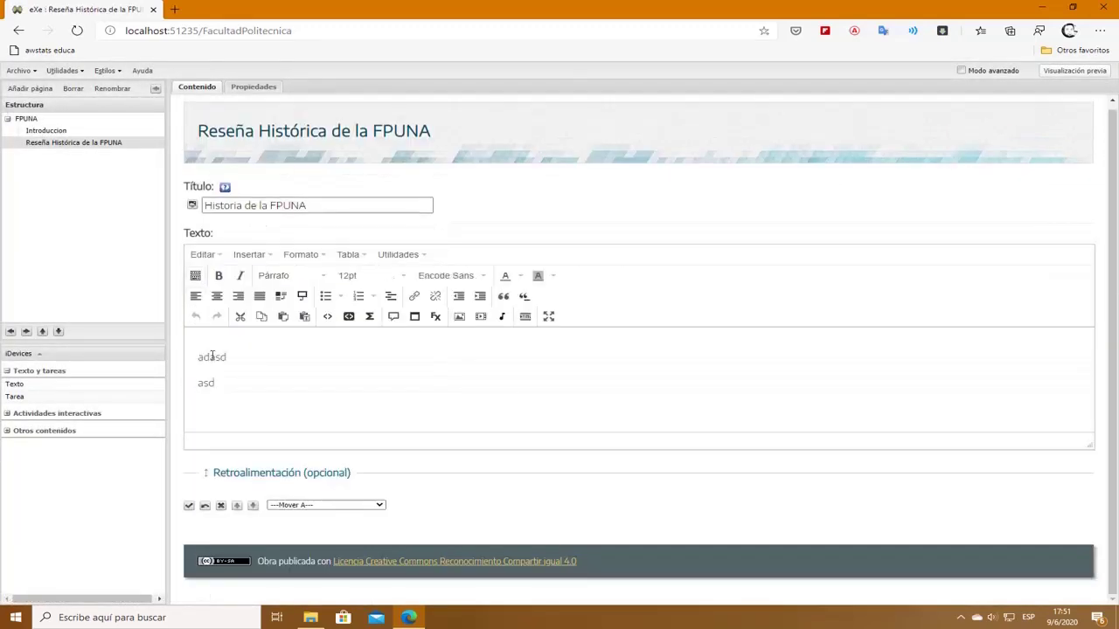
{"action": "left_click", "coordinate": [232, 382]}
{"action": "key", "text": "Return"}
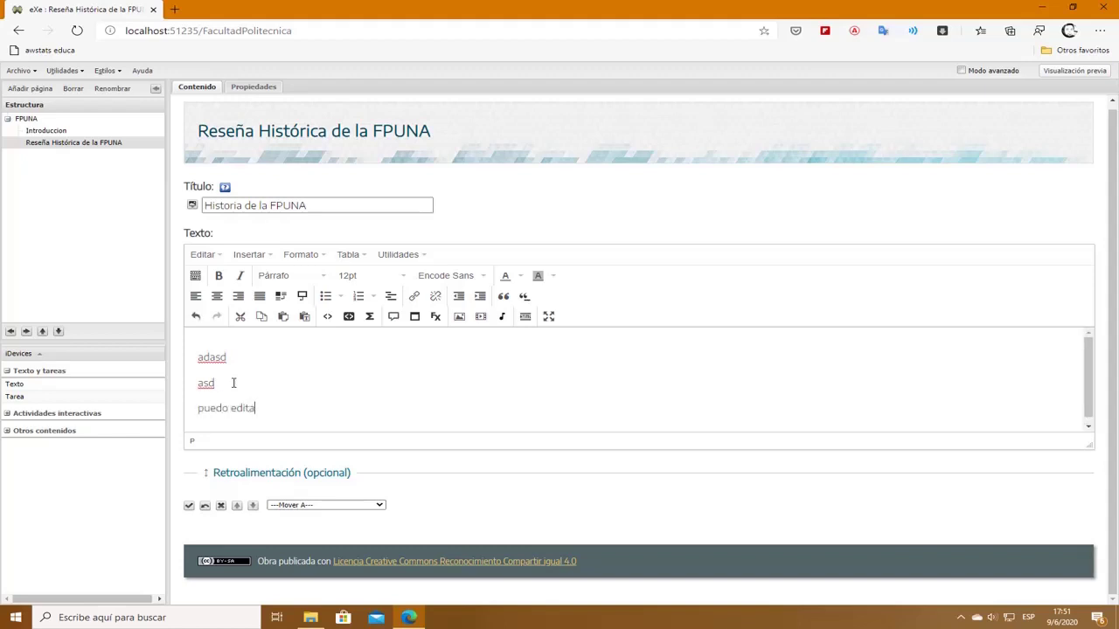
{"action": "left_click", "coordinate": [189, 506]}
{"action": "left_click", "coordinate": [58, 132]}
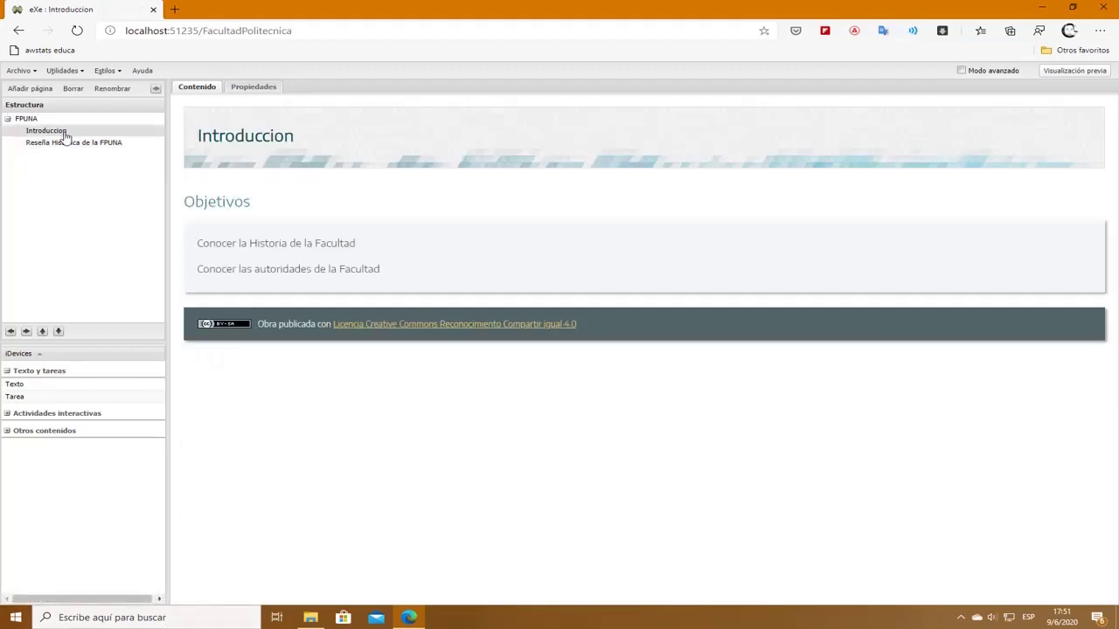
{"action": "left_click", "coordinate": [27, 119]}
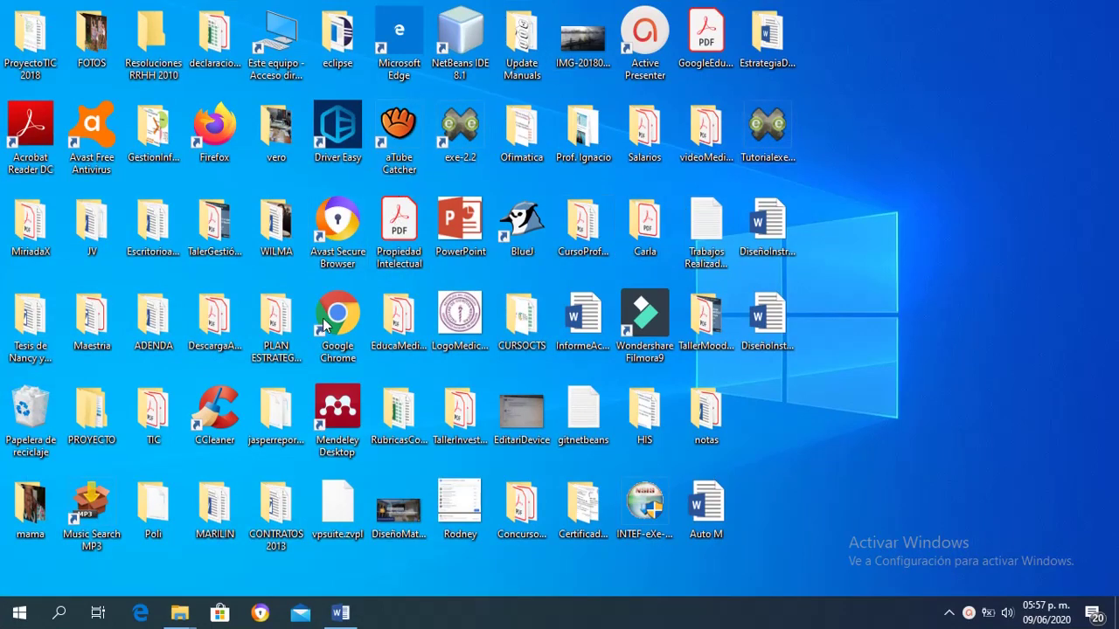
Launch portable eXeLearning from the ExePortable folder on drive miguel (E:), after checking the portableExe folder
{"action": "mouse_move", "coordinate": [186, 617]}
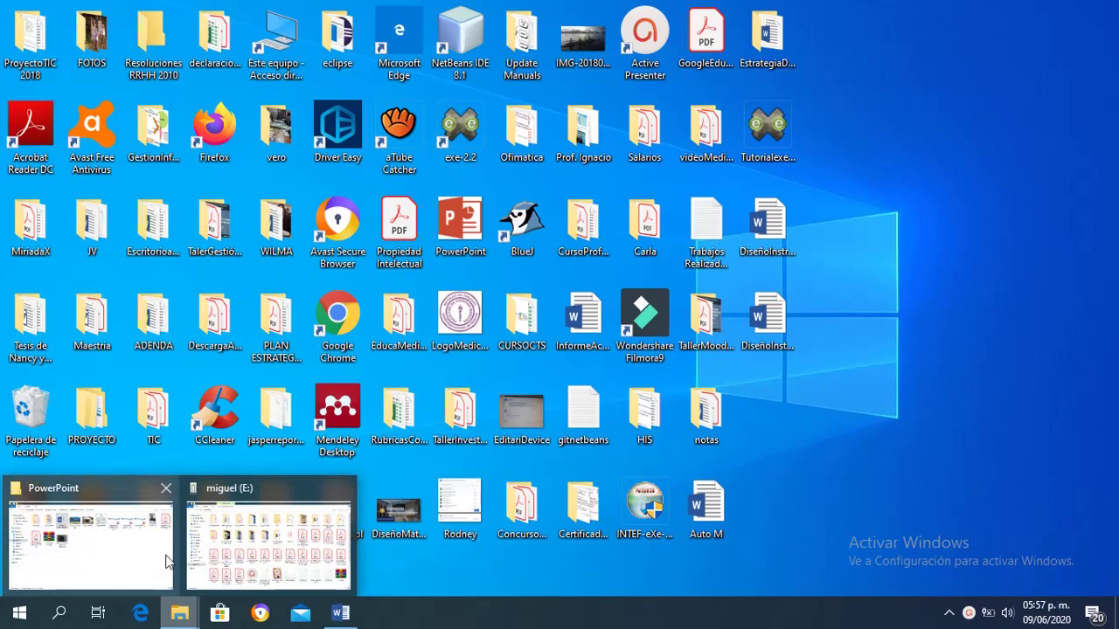
{"action": "left_click", "coordinate": [216, 542]}
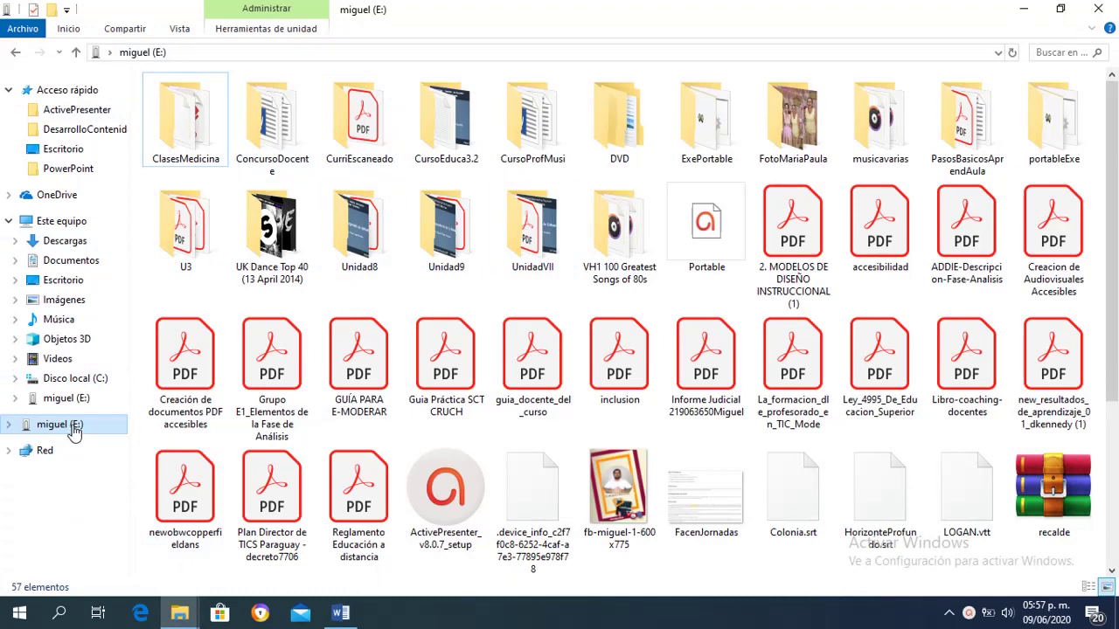
{"action": "mouse_move", "coordinate": [653, 257]}
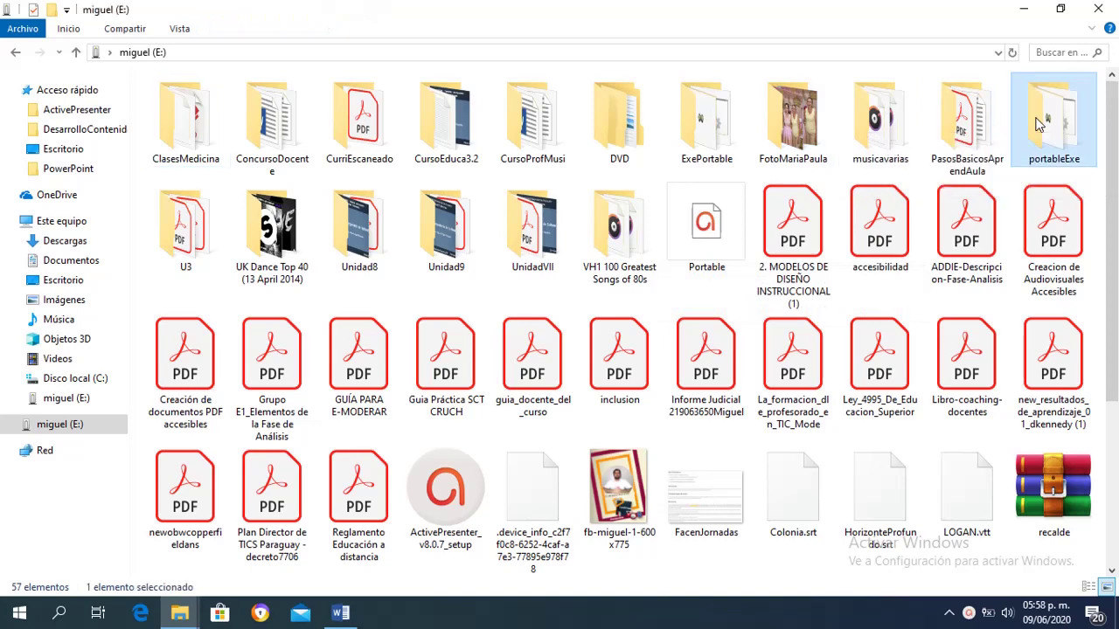
{"action": "double_click", "coordinate": [1038, 124]}
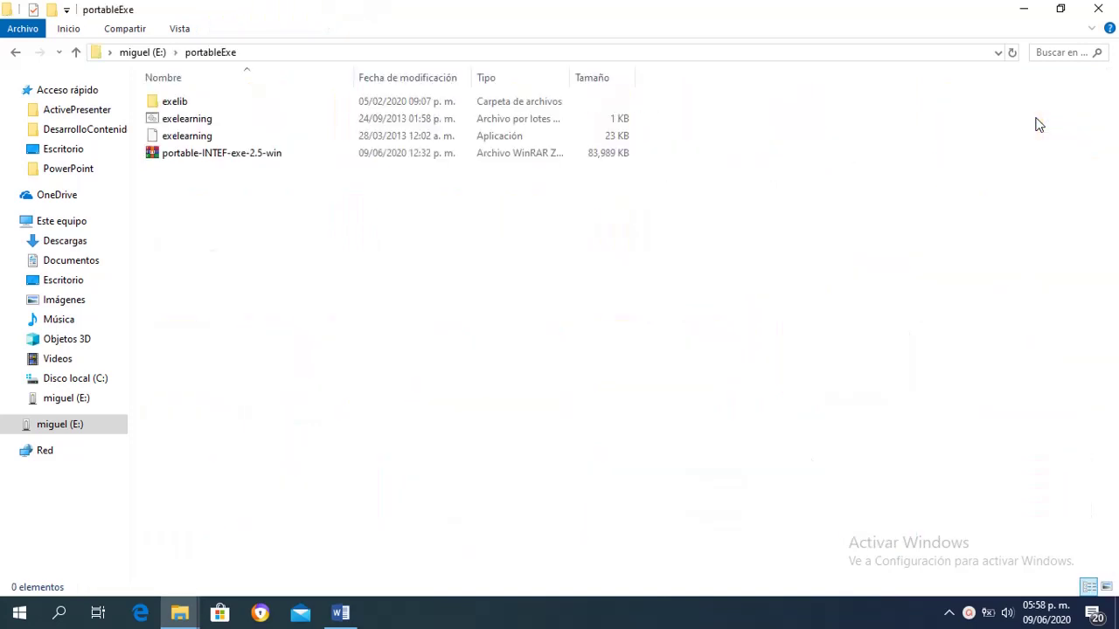
{"action": "left_click", "coordinate": [15, 53]}
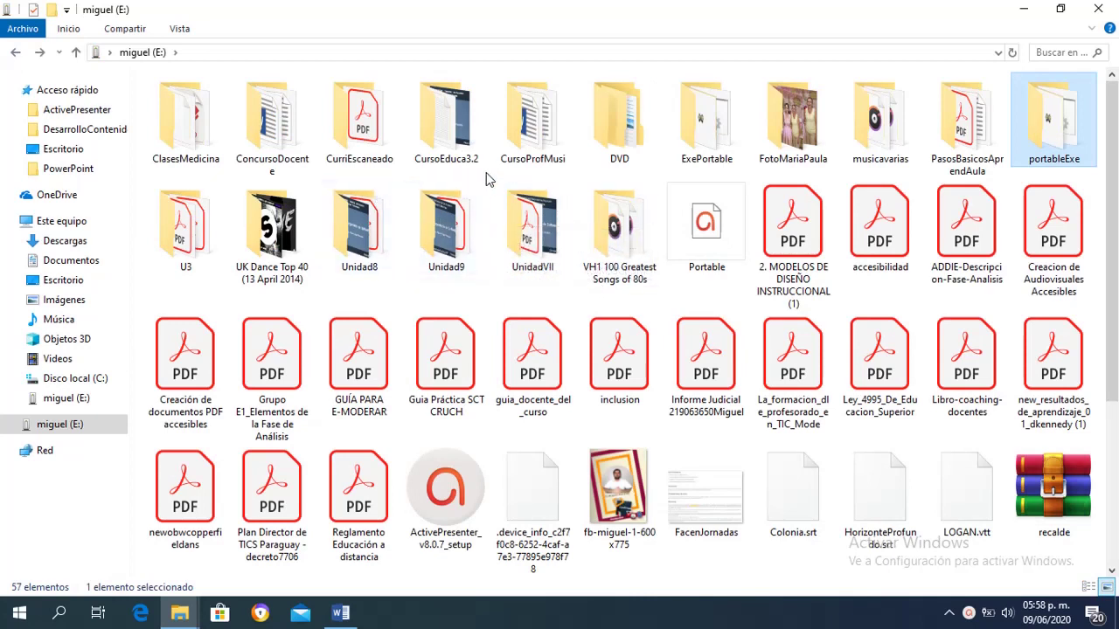
{"action": "double_click", "coordinate": [706, 133]}
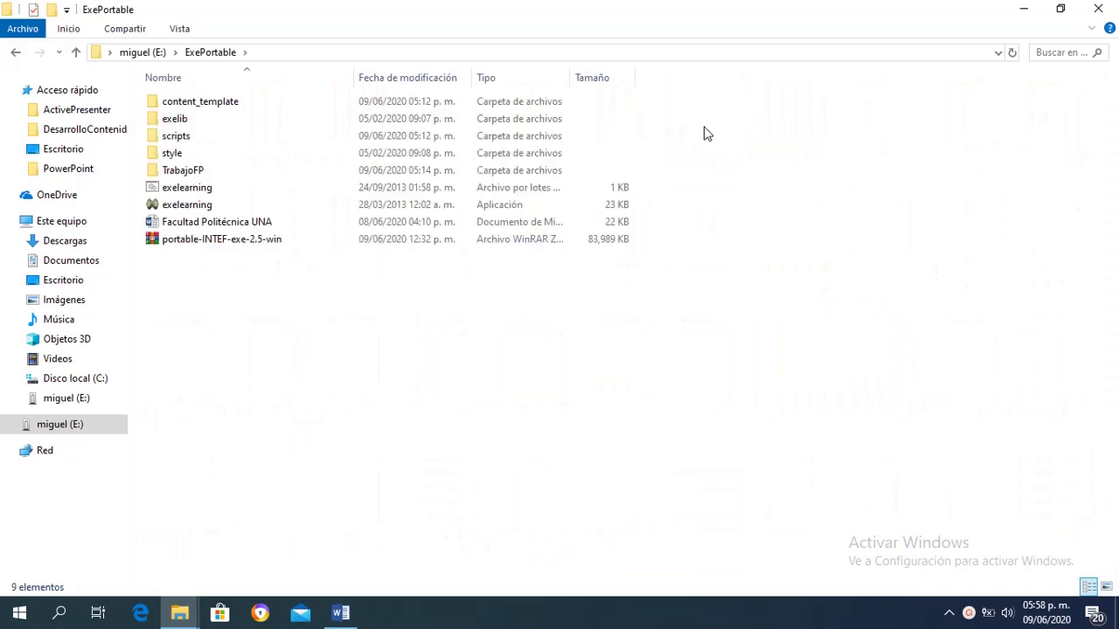
{"action": "left_click", "coordinate": [201, 208]}
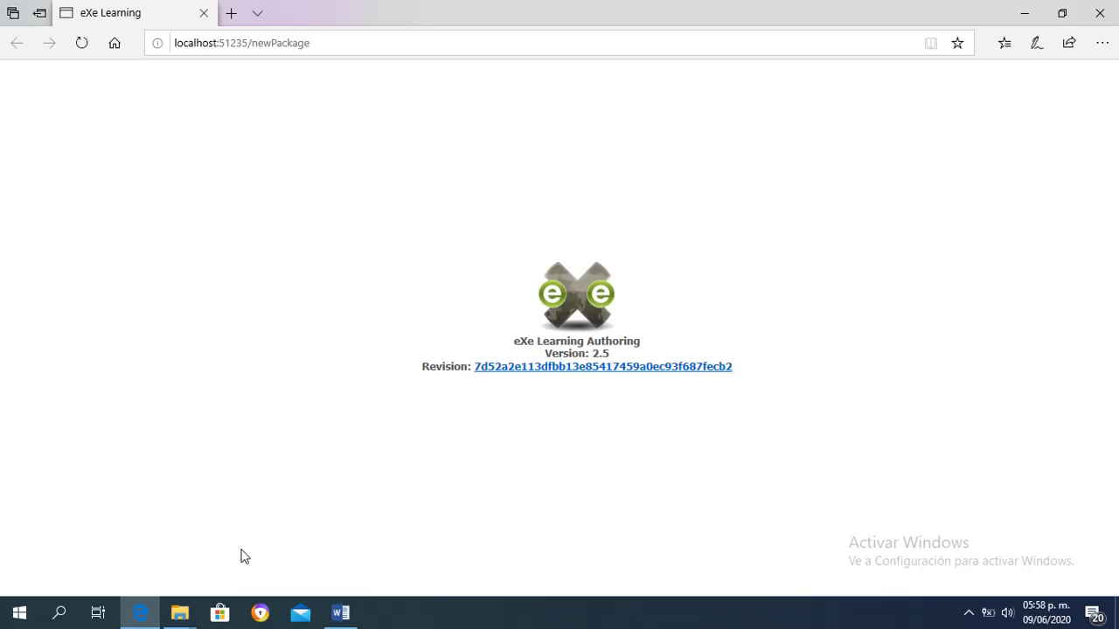
{"action": "mouse_move", "coordinate": [139, 619]}
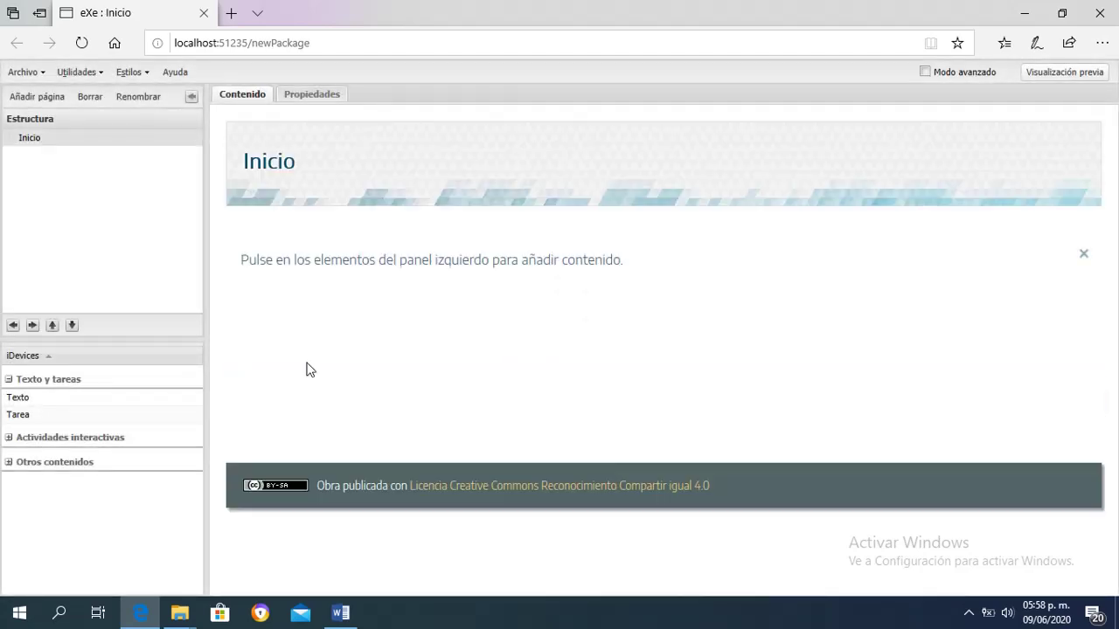
Open the project FacultadPolitecnica.elp from the TrabajoFP folder
{"action": "left_click", "coordinate": [26, 73]}
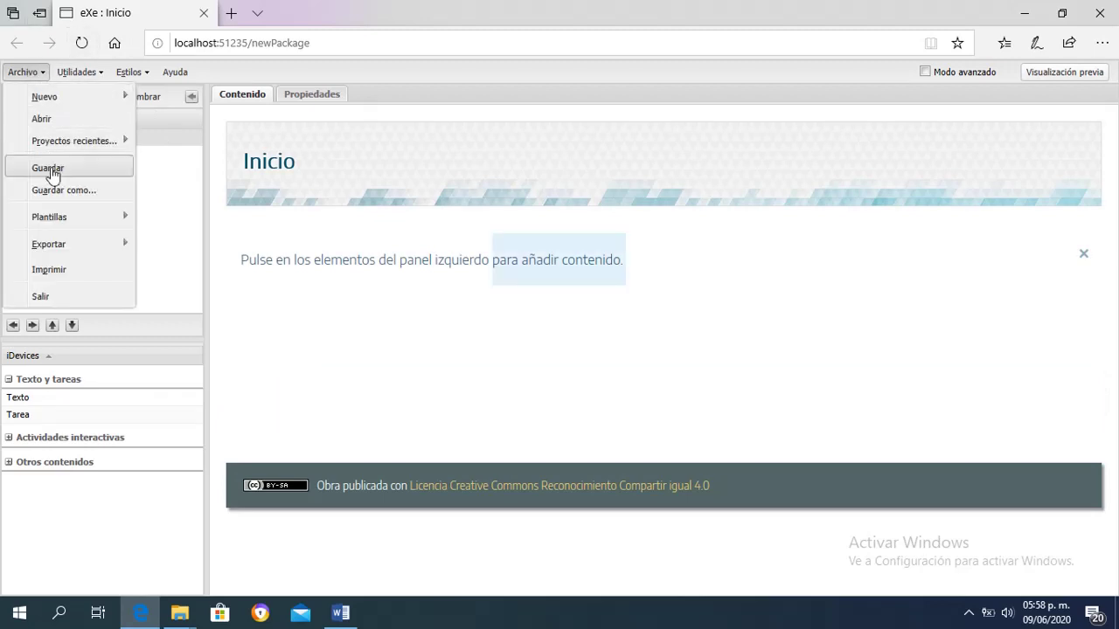
{"action": "left_click", "coordinate": [42, 118]}
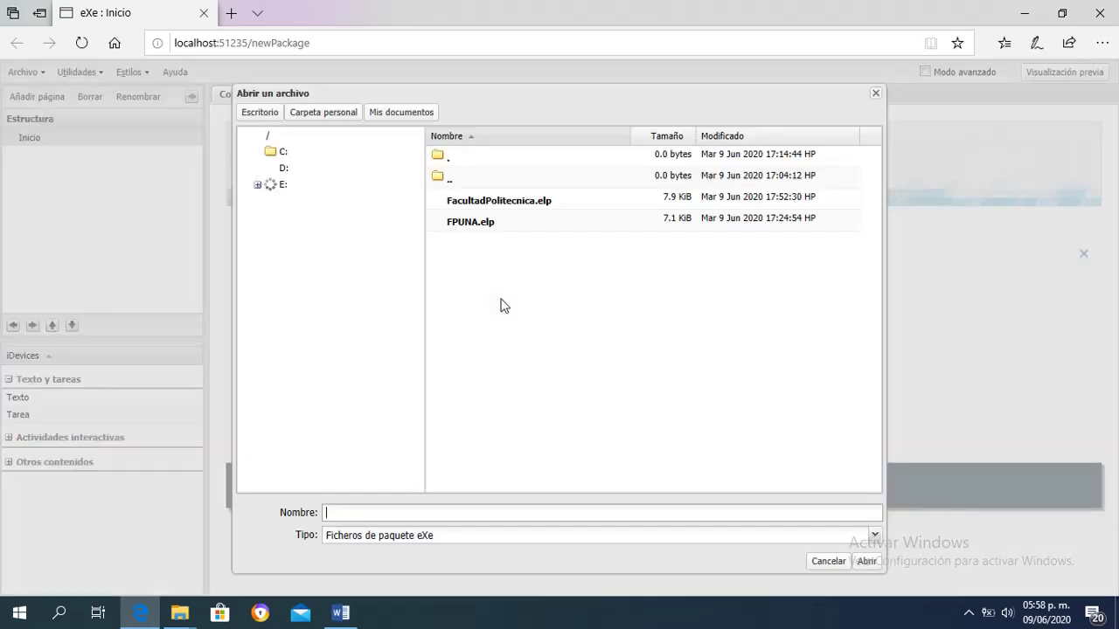
{"action": "left_click", "coordinate": [503, 210]}
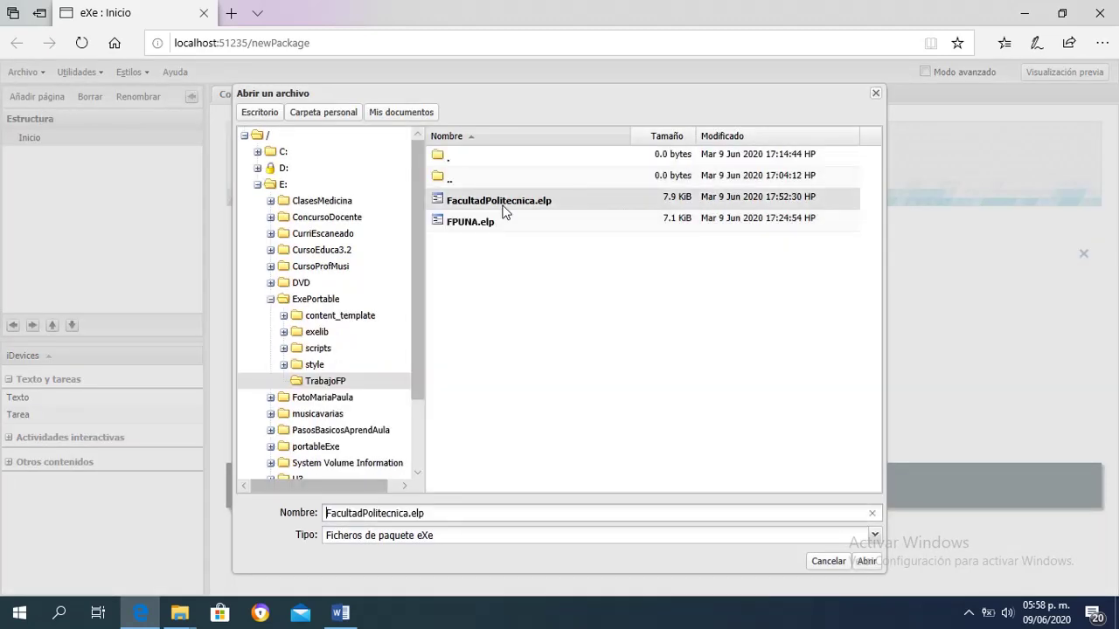
{"action": "left_click", "coordinate": [867, 564]}
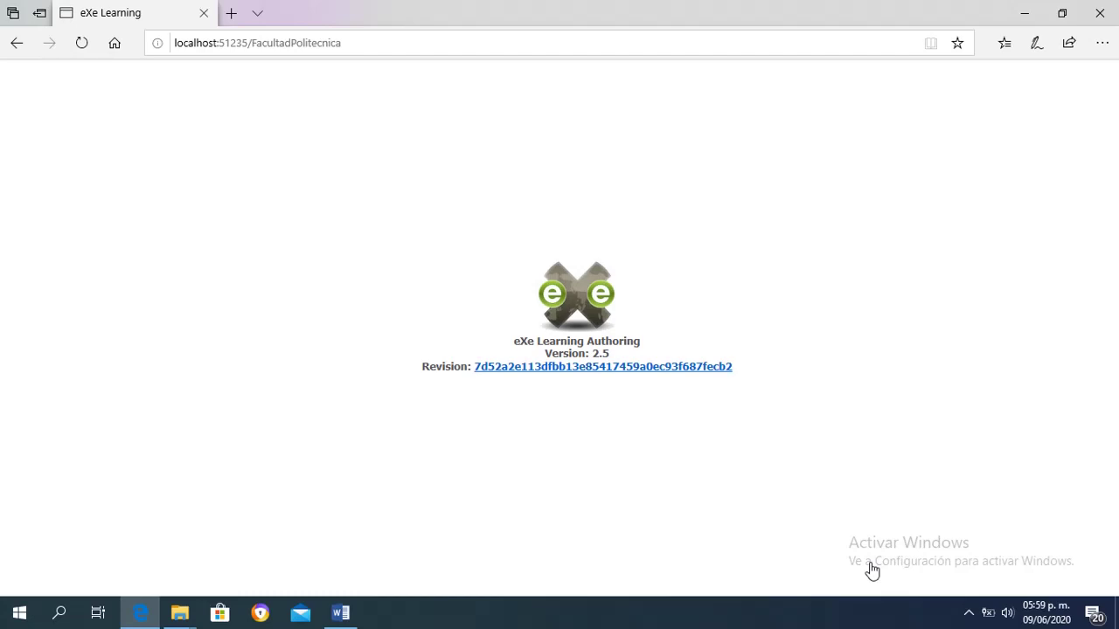
In the Word document, select the four objectives from "Diferenciar la Visión" to "Conocer las filiales de la facultad", and return to eXeLearning
{"action": "left_click", "coordinate": [352, 615]}
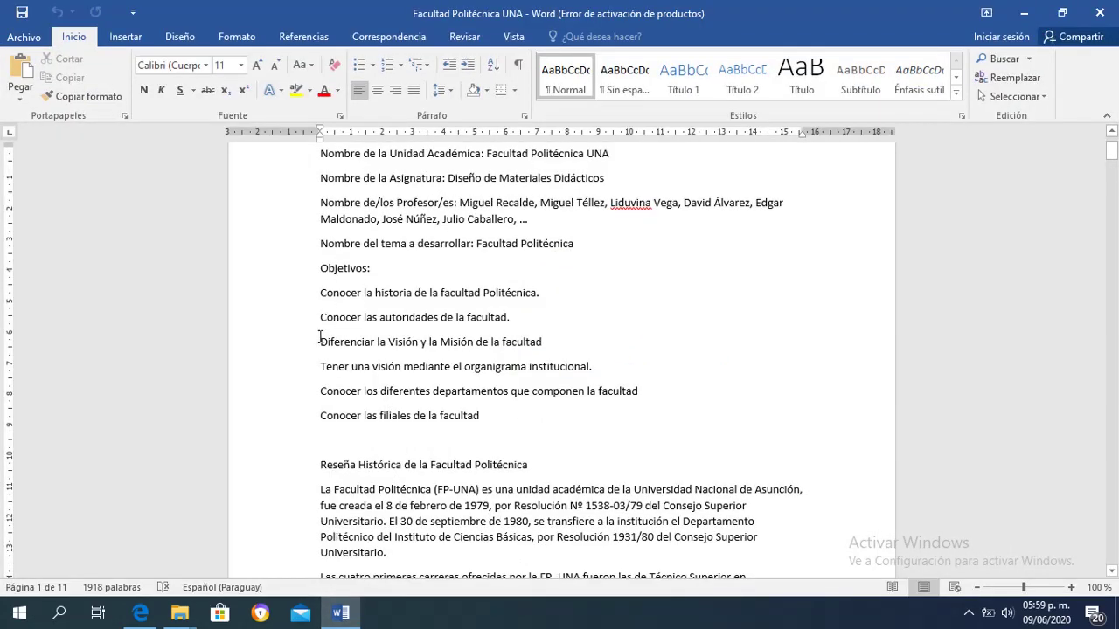
{"action": "left_click_drag", "start_coordinate": [320, 339], "coordinate": [510, 413]}
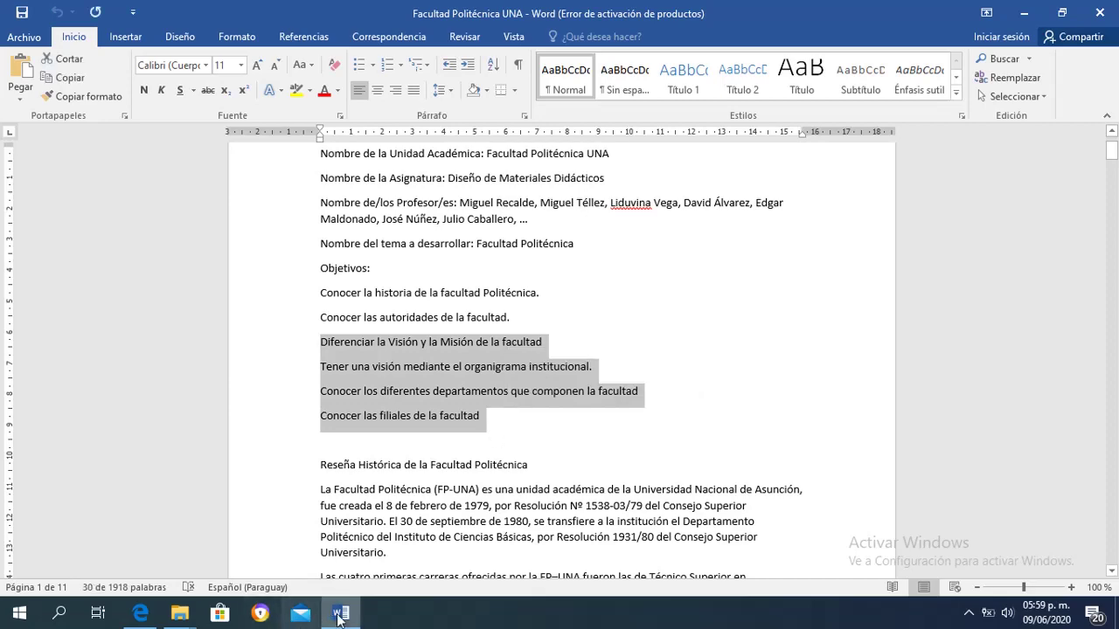
{"action": "left_click", "coordinate": [1025, 13]}
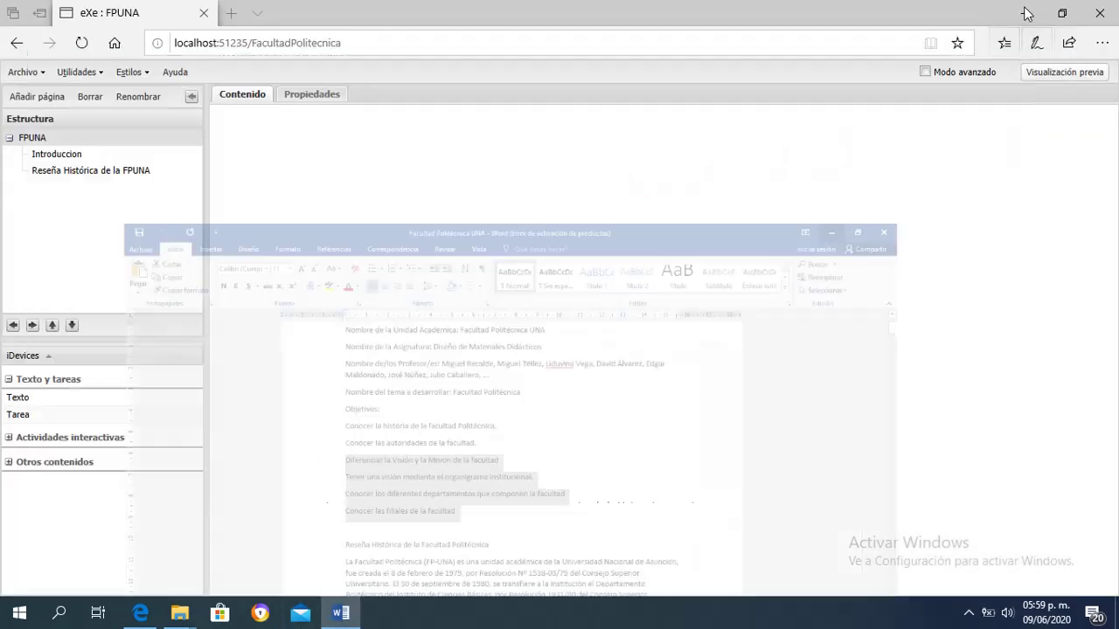
Open the Objetivos iDevice on the Introduccion page for editing
{"action": "left_click", "coordinate": [59, 158]}
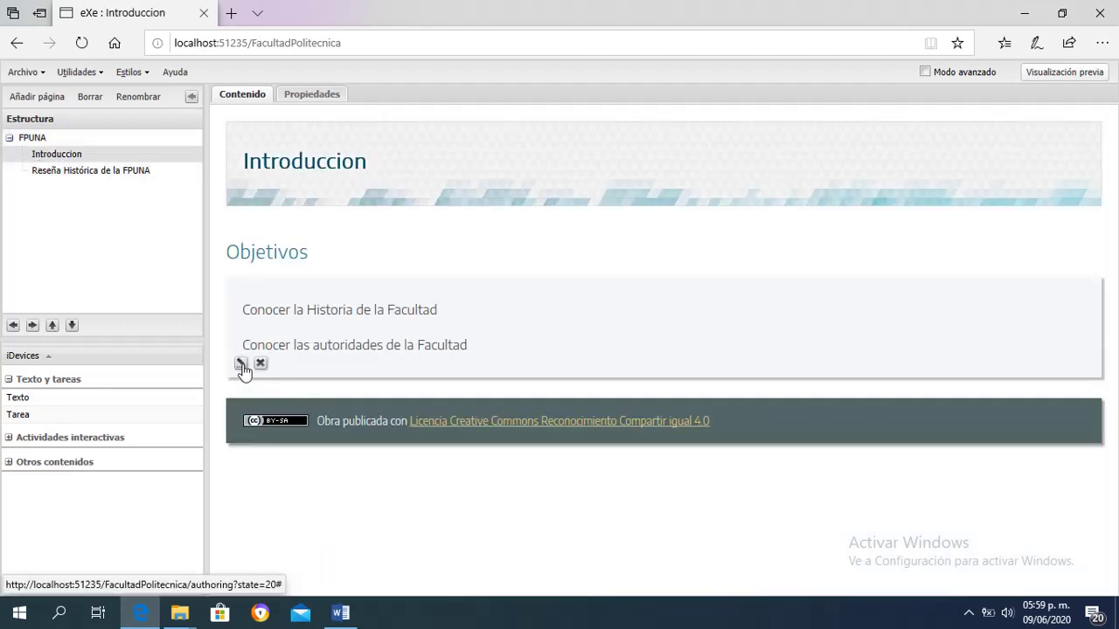
{"action": "left_click", "coordinate": [243, 366]}
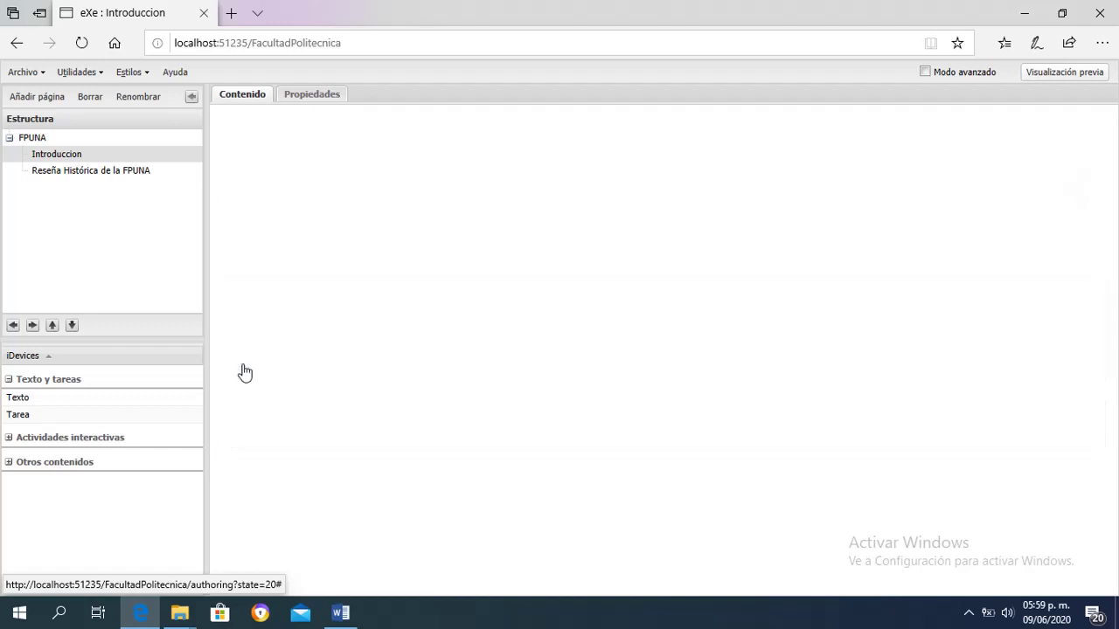